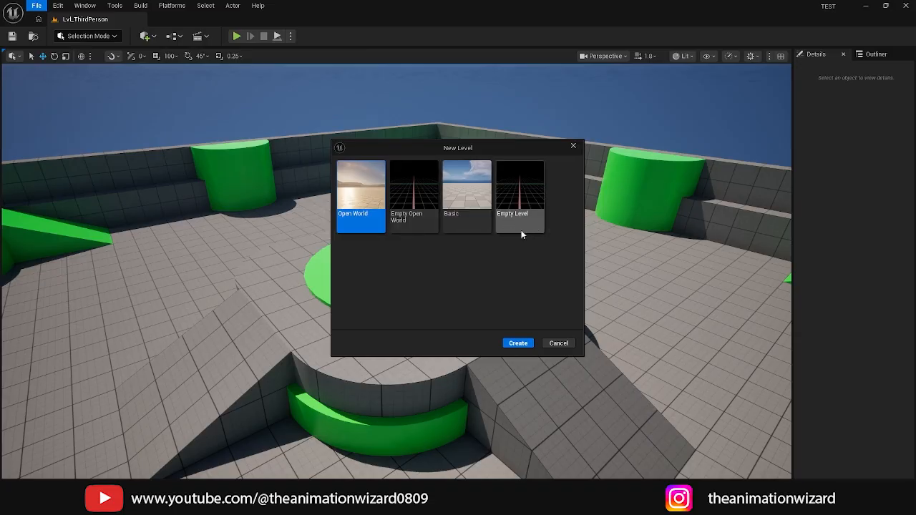
Step: Create a new level from the Basic template, discarding the unsaved Cube and Sphere changes in the current level
click(468, 200)
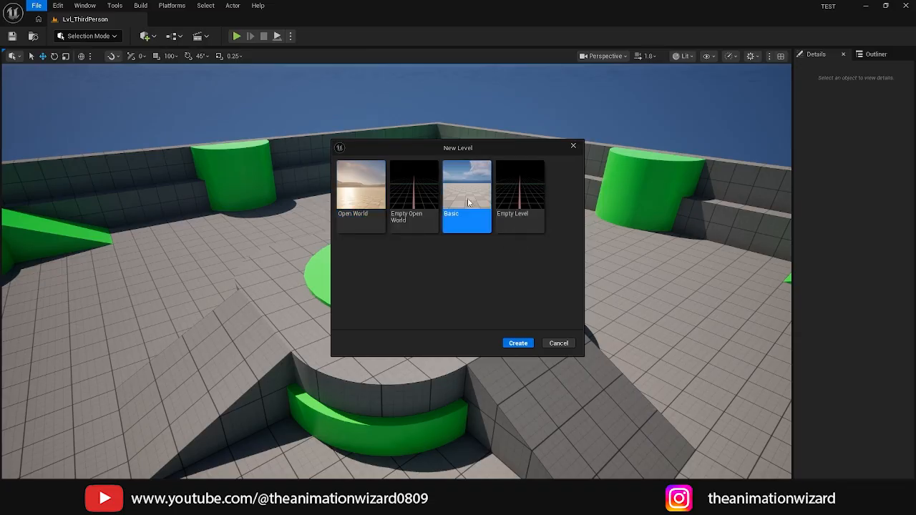
click(518, 344)
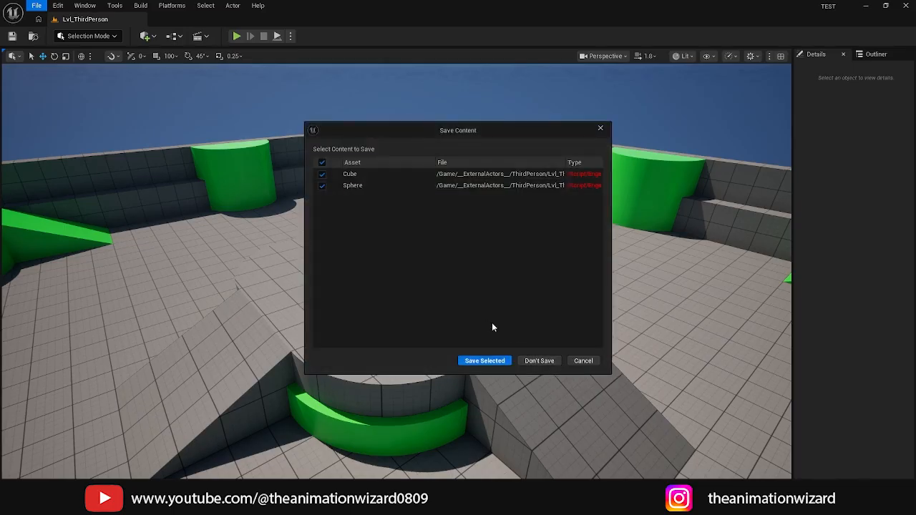
click(537, 363)
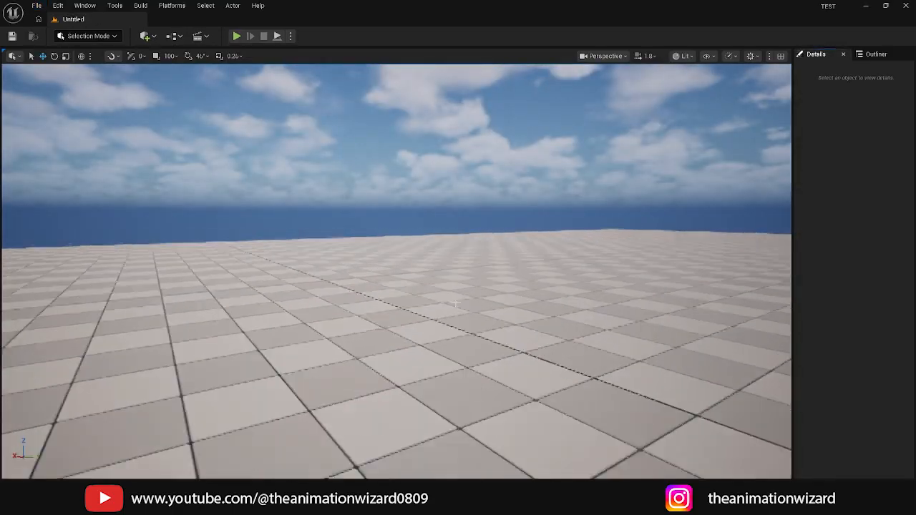
Step: Examine the Basic level's floor, sky and light actors from several distances and angles
key(s)
right_drag(486, 286, 446, 302)
key(s)
key(w)
key(s)
key(d)
key(a)
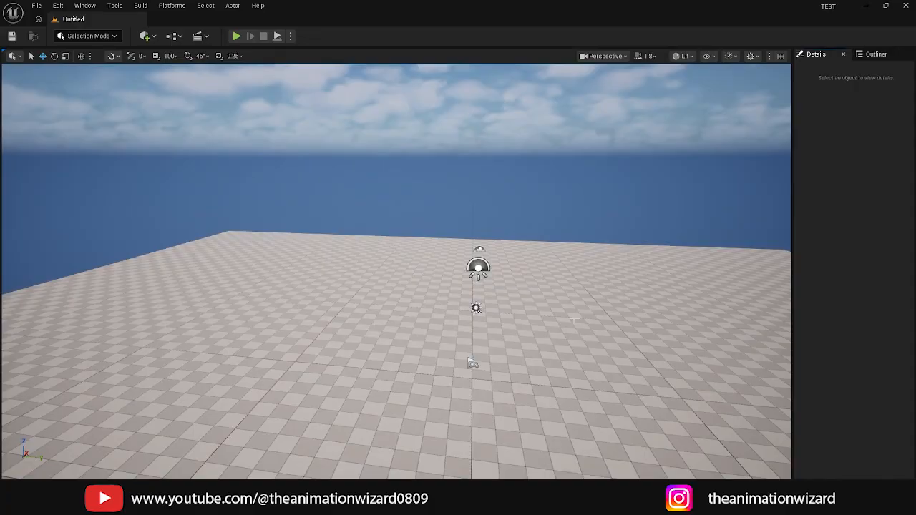
key(s)
right_drag(446, 302, 413, 296)
key(d)
key(a)
key(s)
key(a)
key(d)
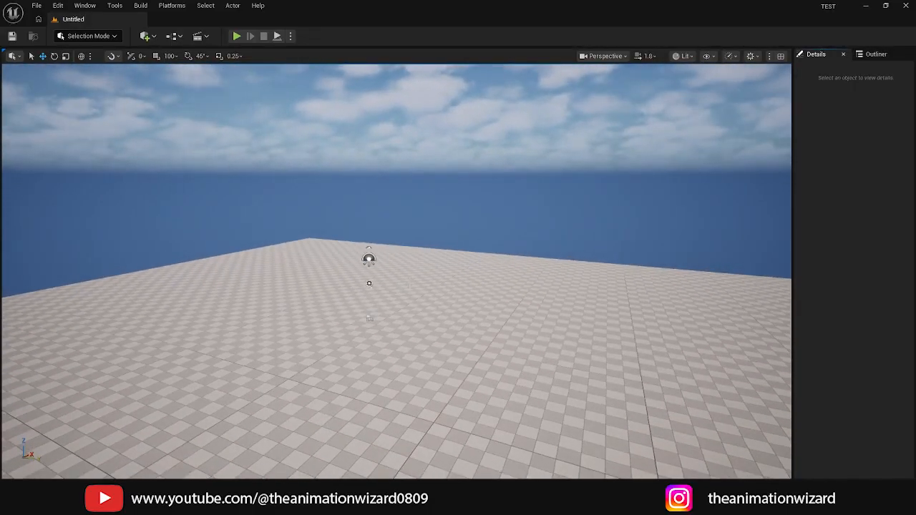
Step: Widen the Details and Outliner area and display the level's actor list
click(790, 202)
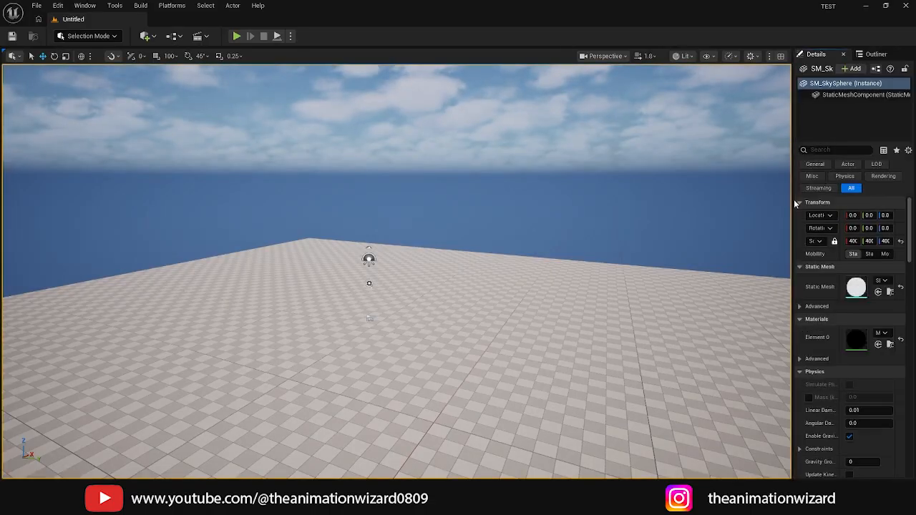
drag(793, 204, 678, 206)
click(781, 54)
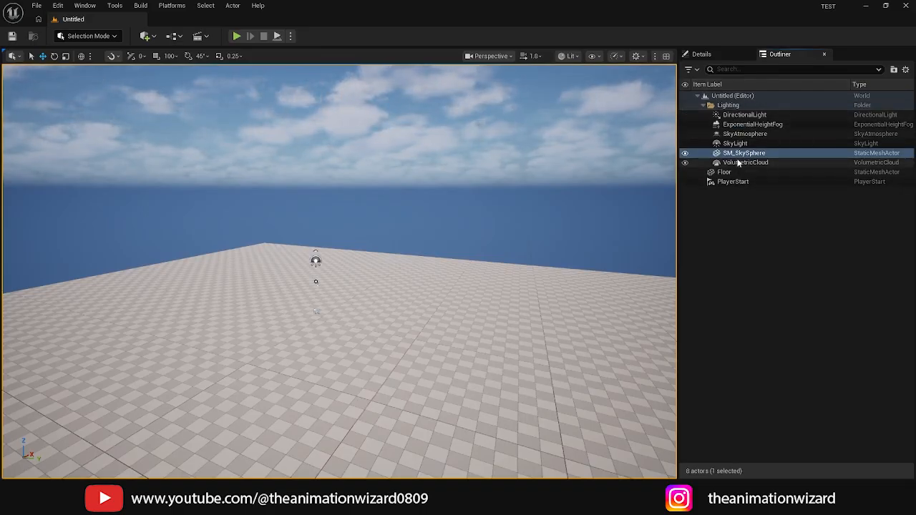
Step: Inspect the DirectionalLight, ExponentialHeightFog, SkyLight and Floor actors in the level, focusing the view on the floor
click(748, 116)
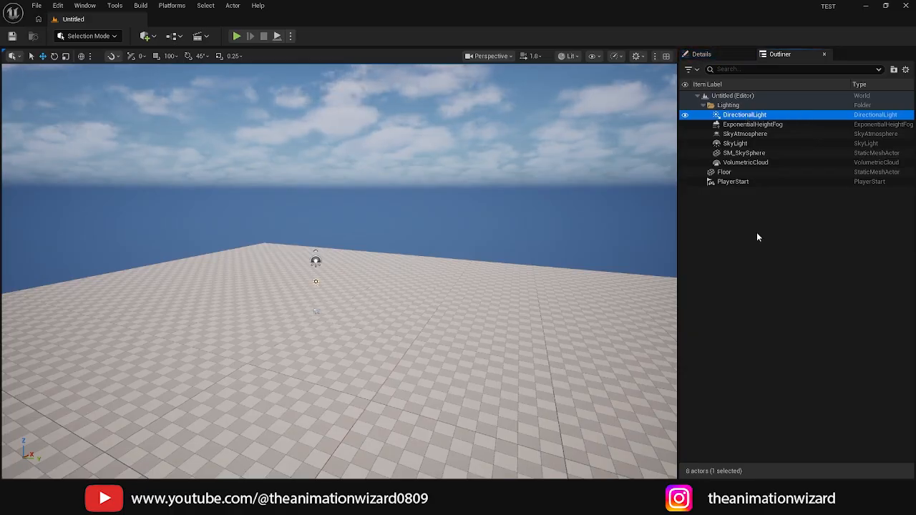
click(749, 126)
click(744, 143)
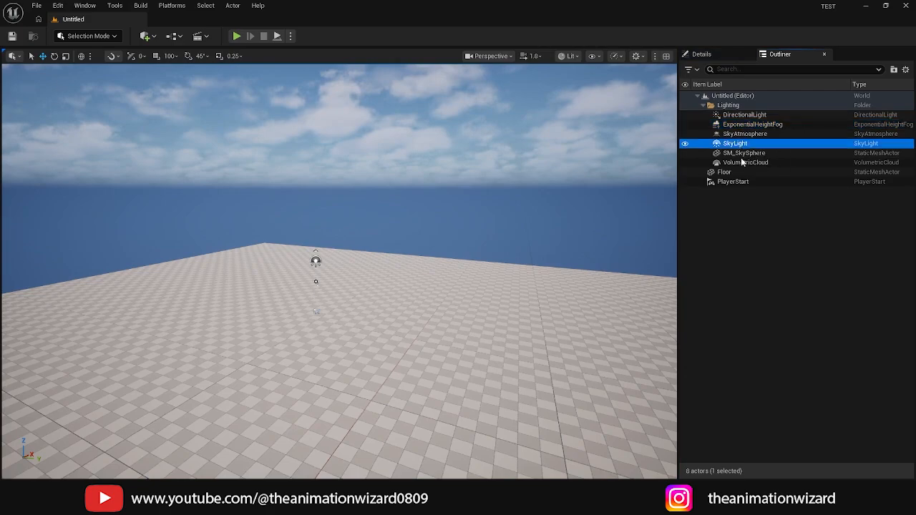
click(724, 173)
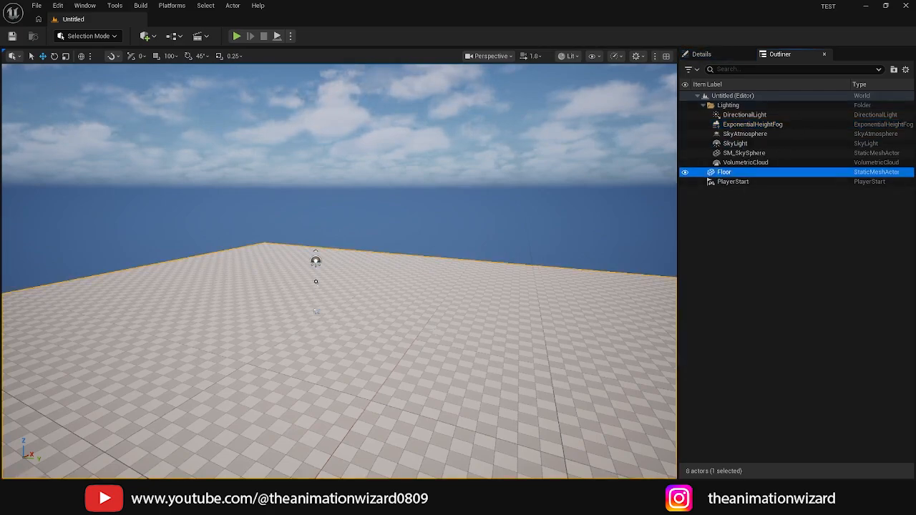
key(f)
mouse_move(339, 272)
right_down()
mouse_move(430, 262)
mouse_move(444, 274)
mouse_move(343, 275)
right_up()
alt+drag(343, 275, 317, 286)
Step: Locate the PlayerStart actor and briefly play-test the level to check where the character spawns
click(732, 182)
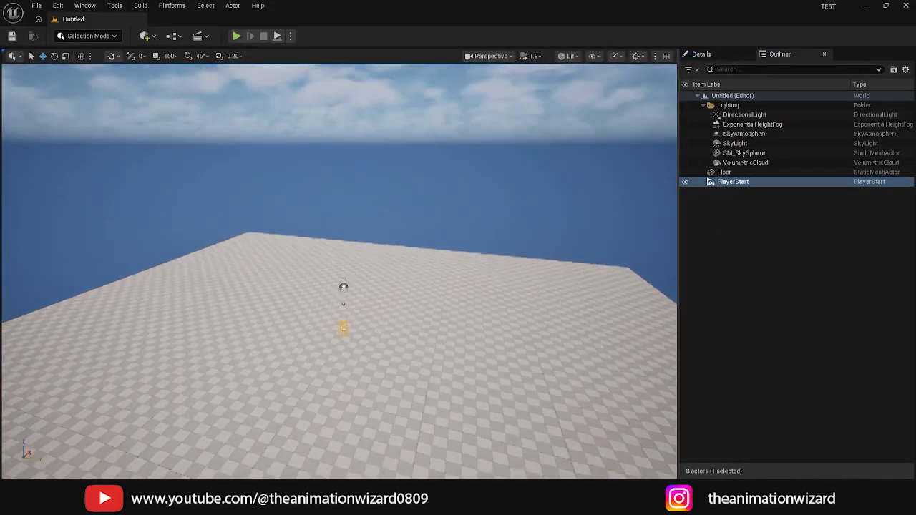
alt+drag(236, 222, 226, 147)
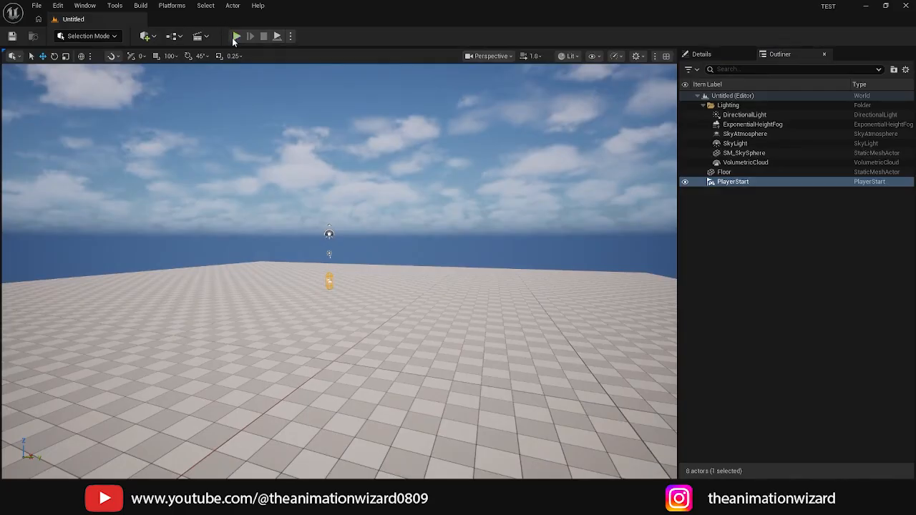
click(235, 36)
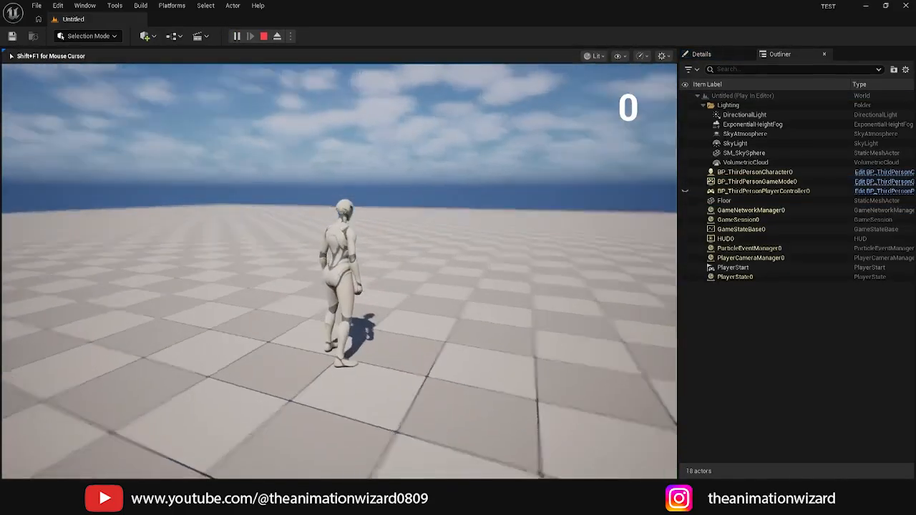
key(Escape)
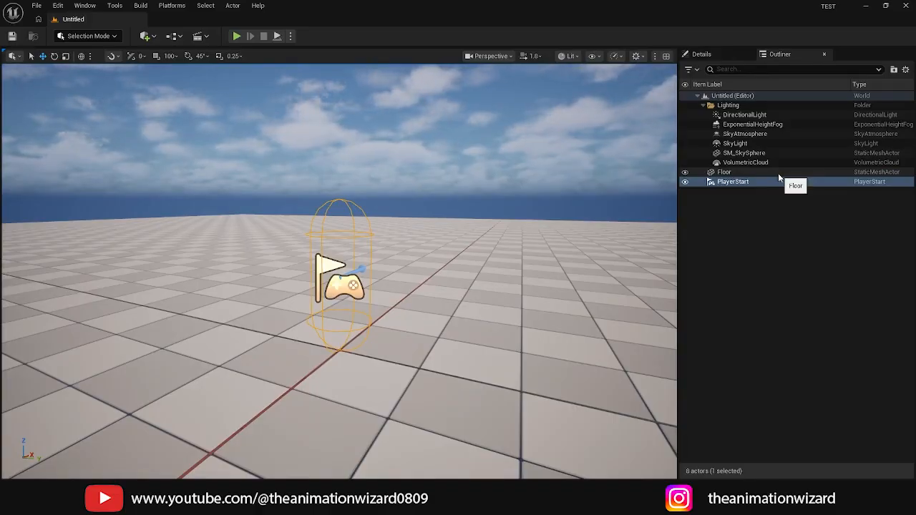
right_drag(520, 241, 471, 261)
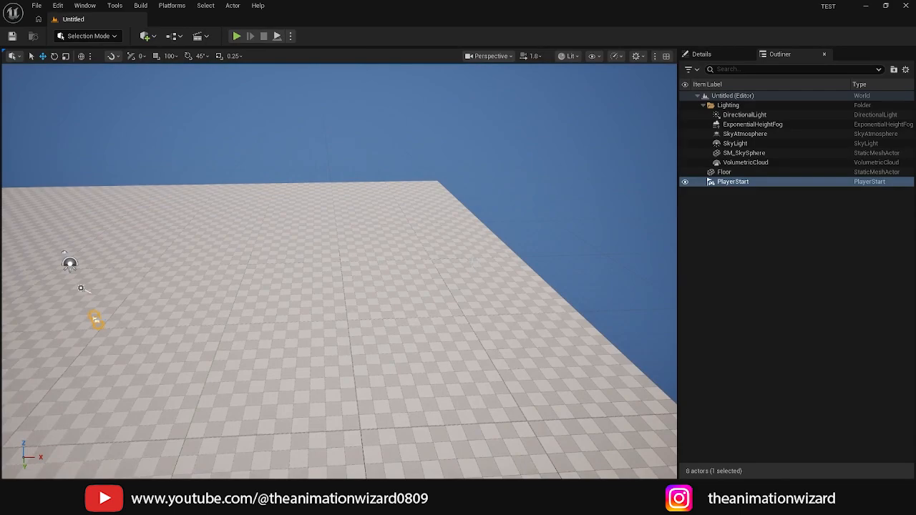
right_drag(339, 272, 304, 227)
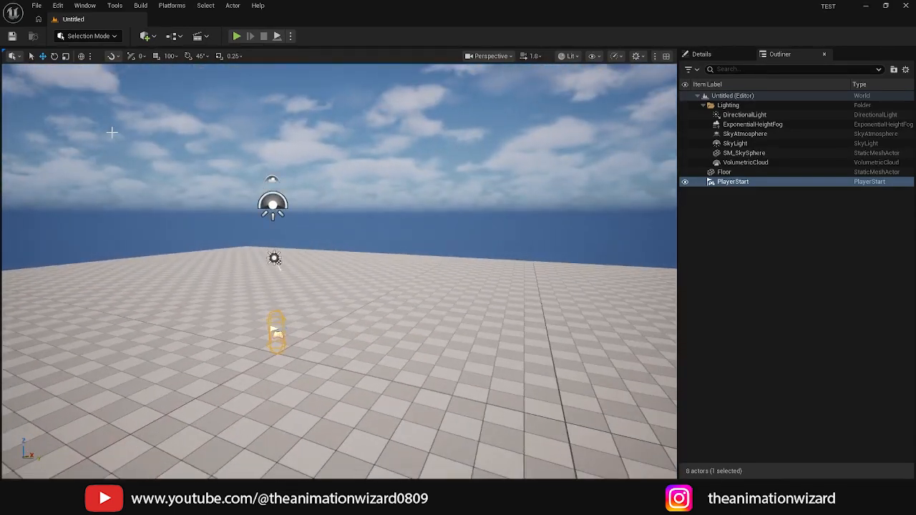
Step: Create a new level from the Empty Level template
click(37, 5)
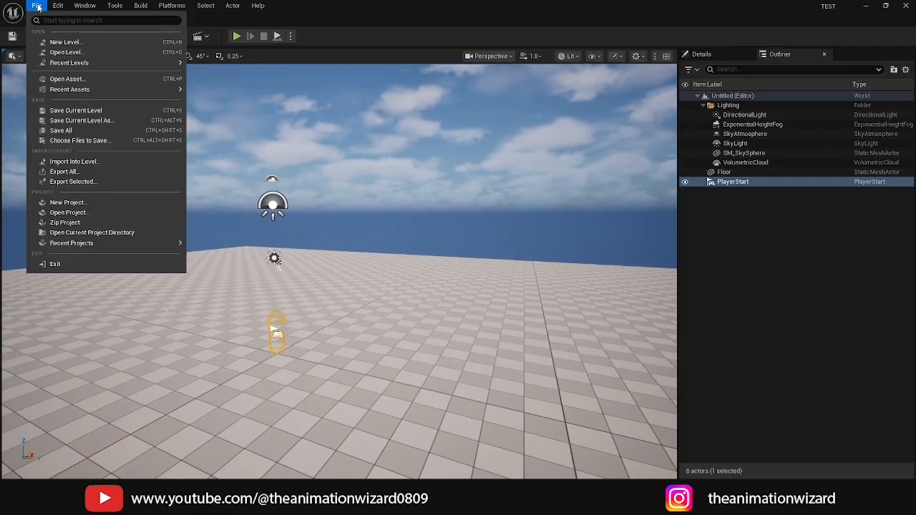
click(64, 42)
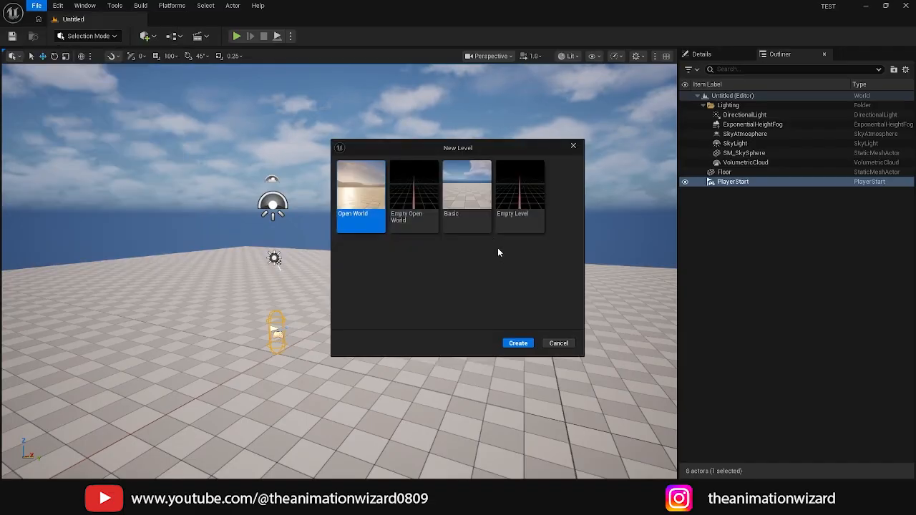
click(517, 205)
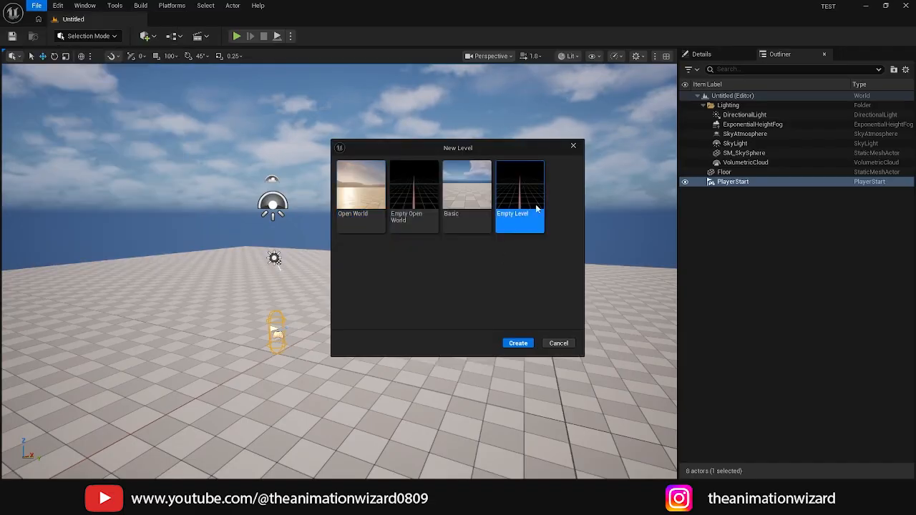
click(522, 343)
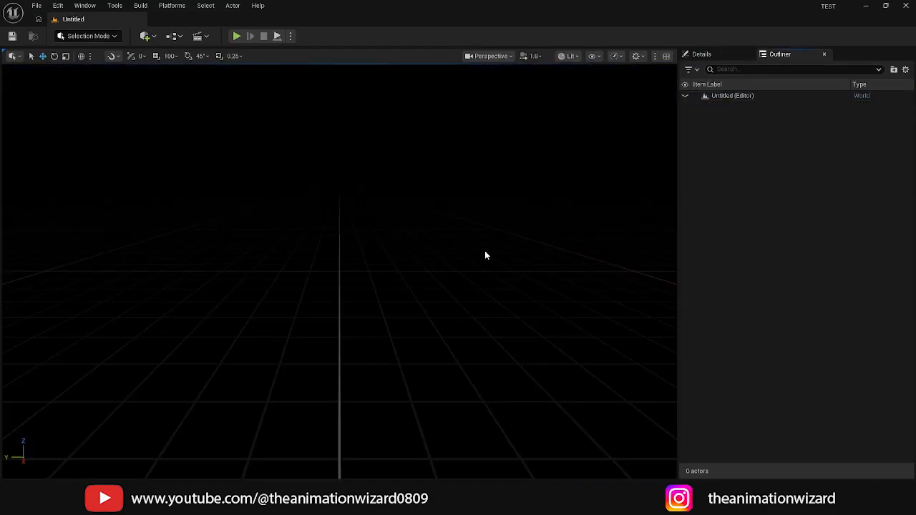
Step: Add a Cube shape to the empty level
alt+drag(485, 252, 438, 275)
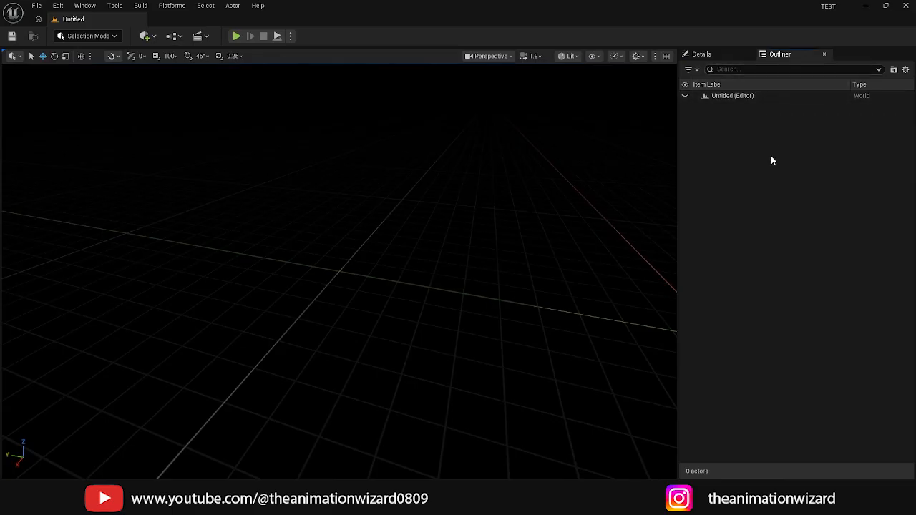
alt+drag(365, 262, 332, 253)
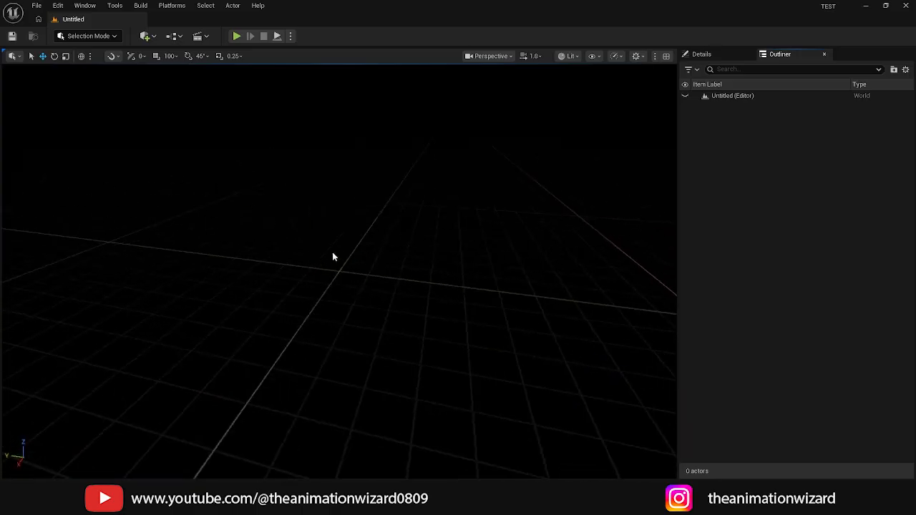
scroll(335, 255, down, 5)
alt+drag(391, 284, 429, 280)
scroll(430, 293, down, 4)
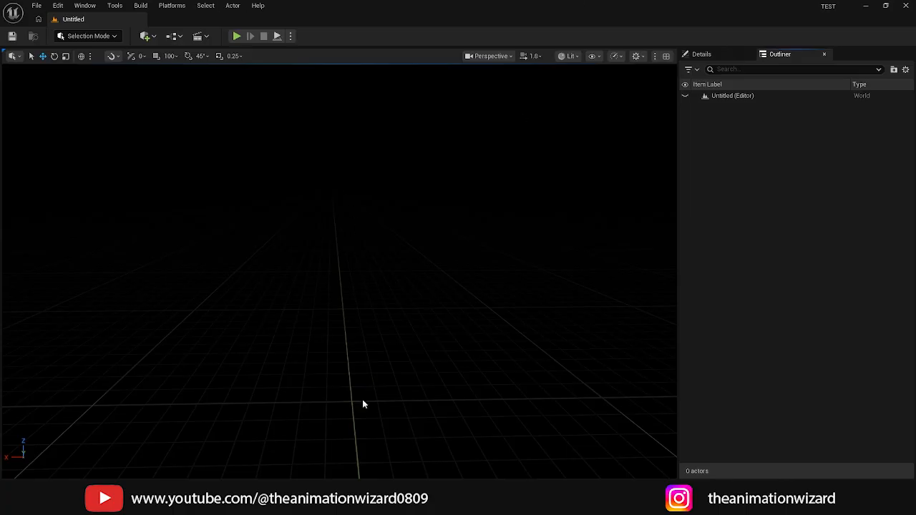
click(154, 36)
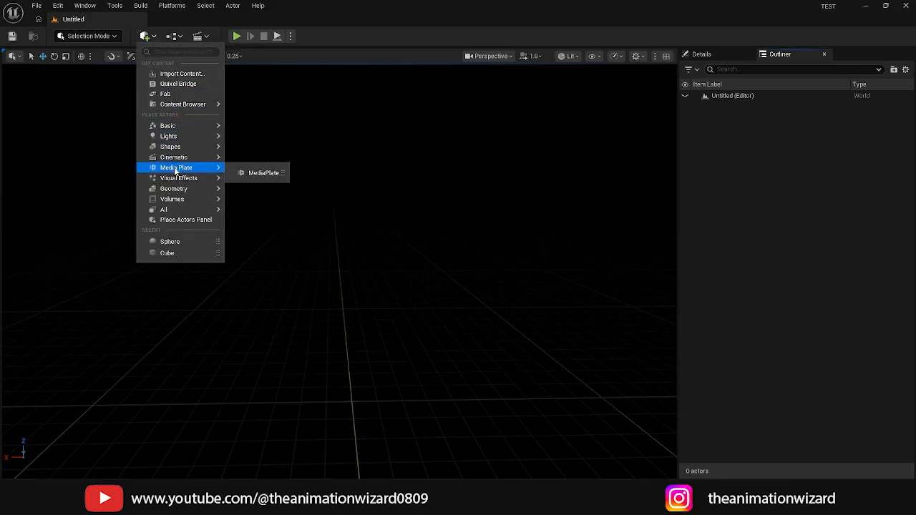
mouse_move(176, 151)
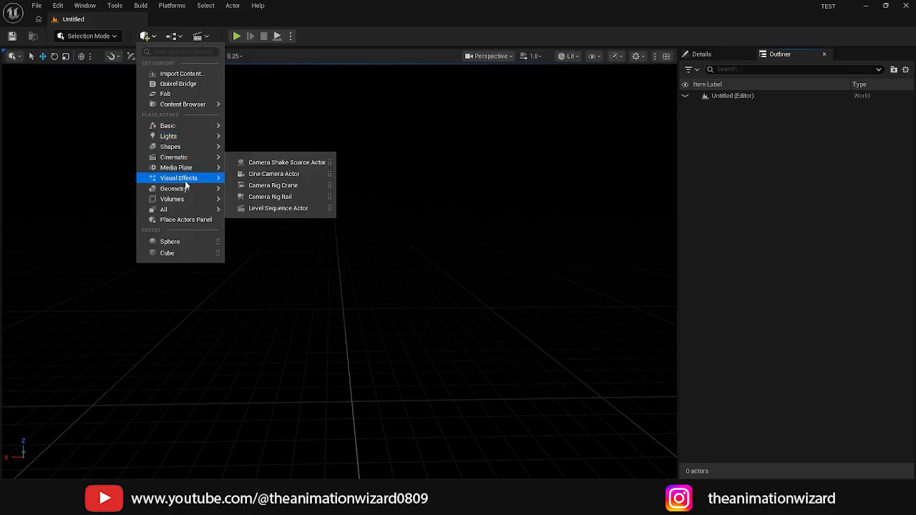
mouse_move(186, 185)
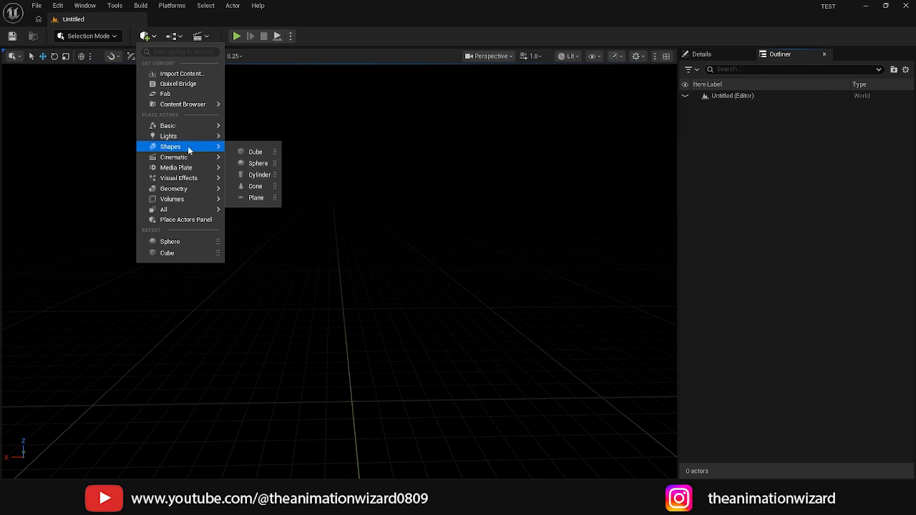
click(252, 151)
right_drag(455, 275, 398, 290)
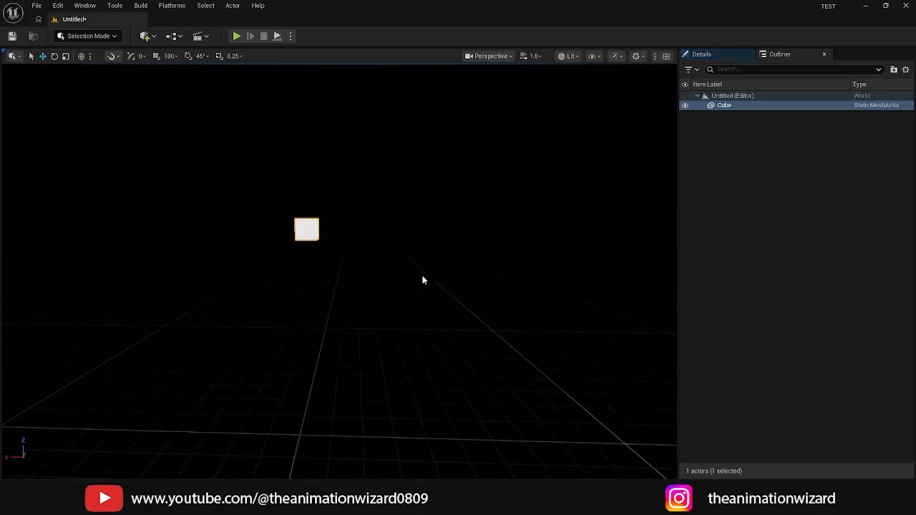
Step: Reset the cube's location to its default of 0, 0, 0 in its transform details
click(730, 106)
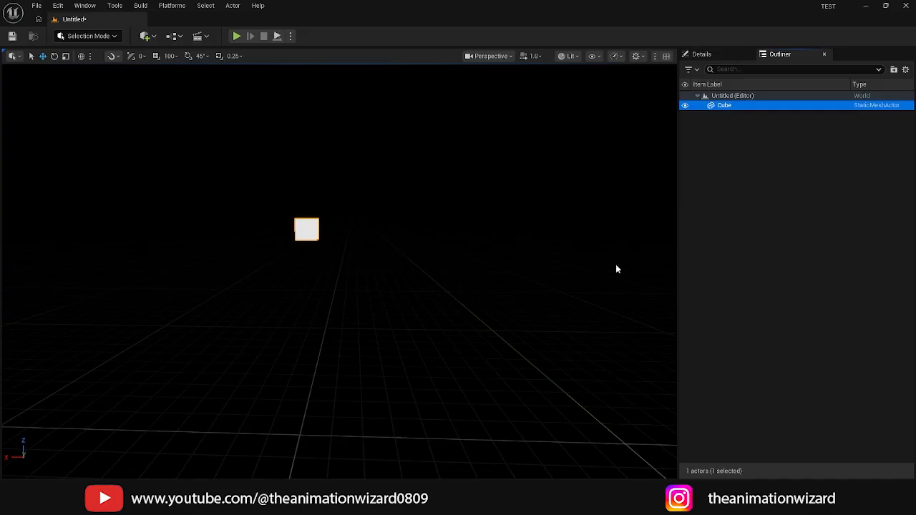
click(704, 55)
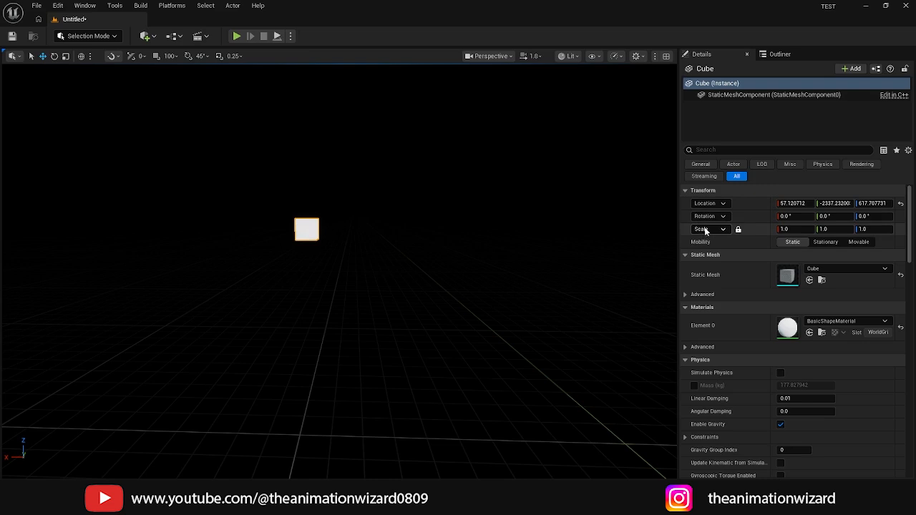
alt+drag(375, 225, 382, 243)
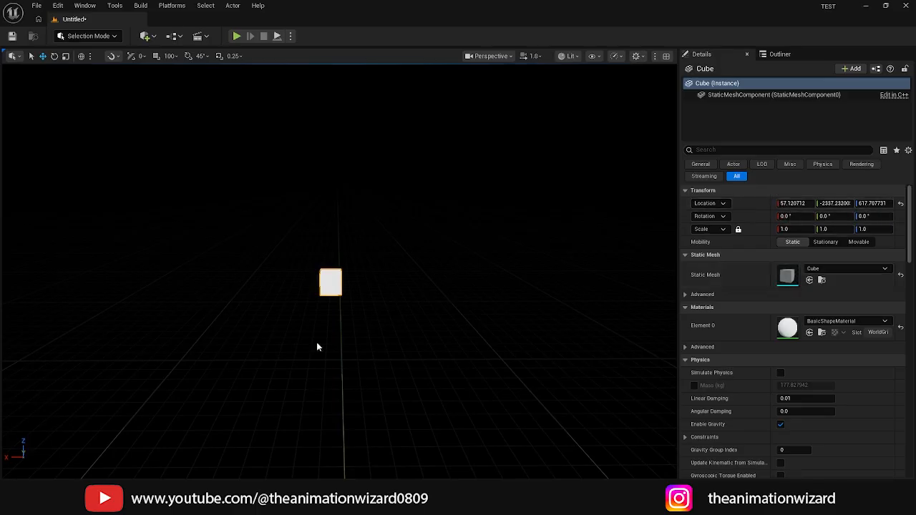
alt+drag(317, 345, 413, 344)
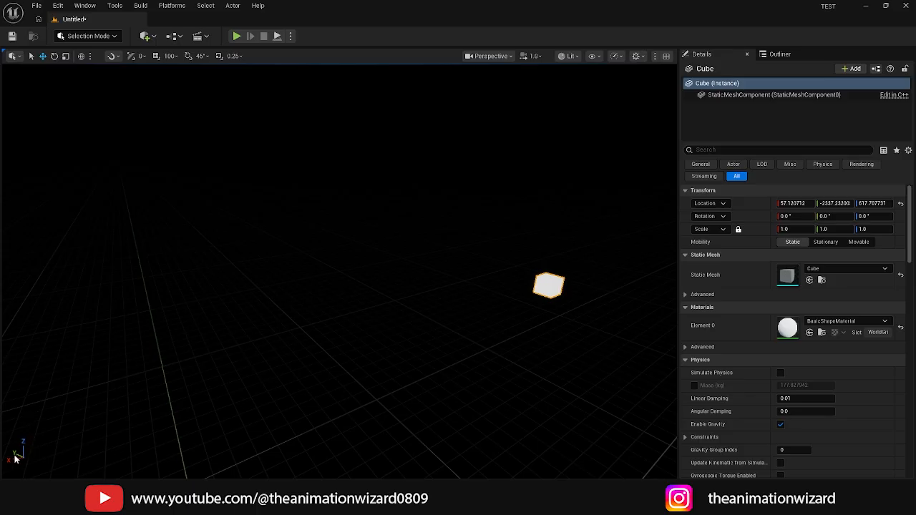
mouse_move(487, 315)
right_down()
mouse_move(501, 318)
mouse_move(479, 318)
right_up()
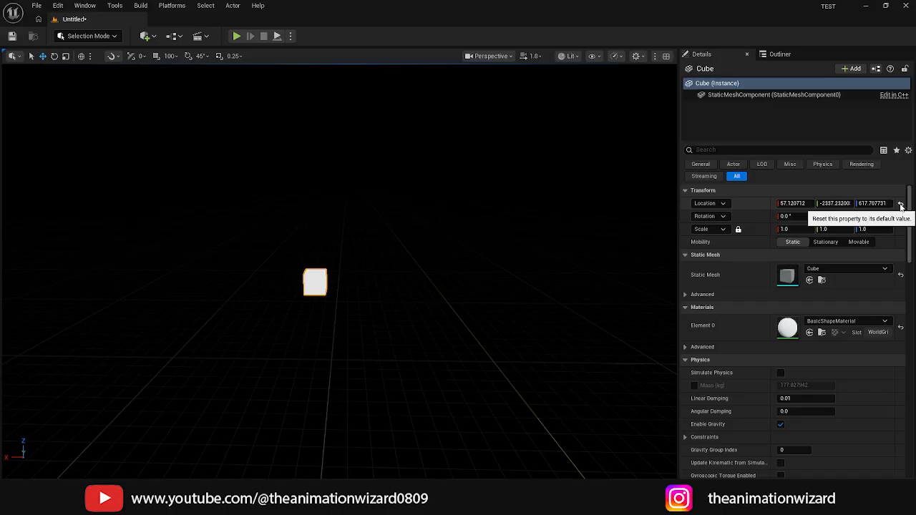
click(901, 206)
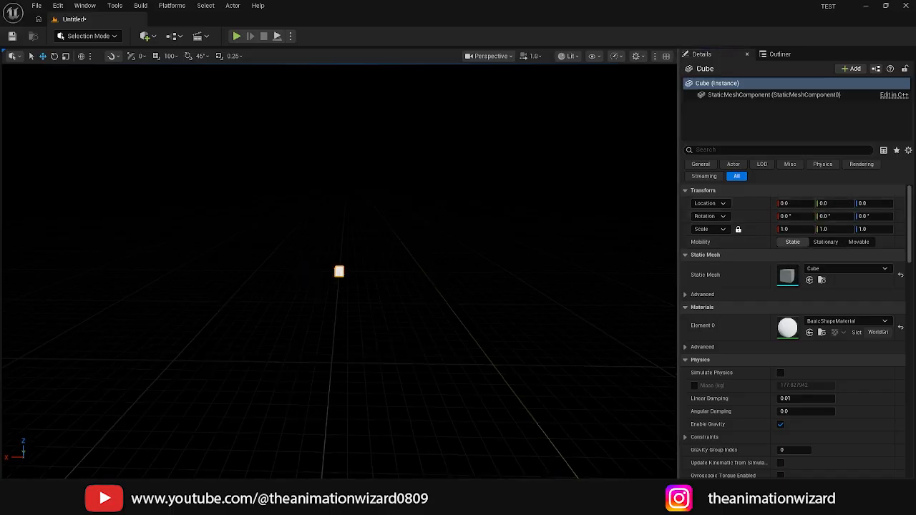
alt+drag(341, 279, 214, 279)
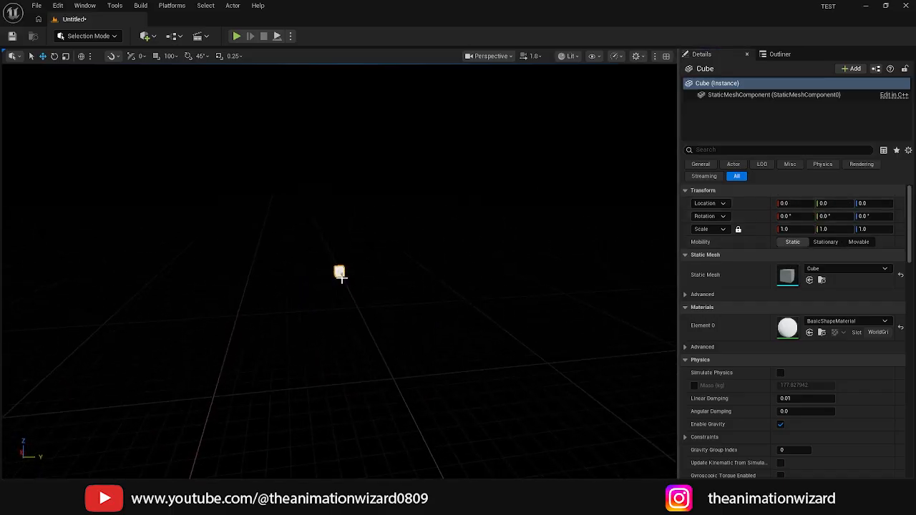
alt+drag(345, 281, 386, 297)
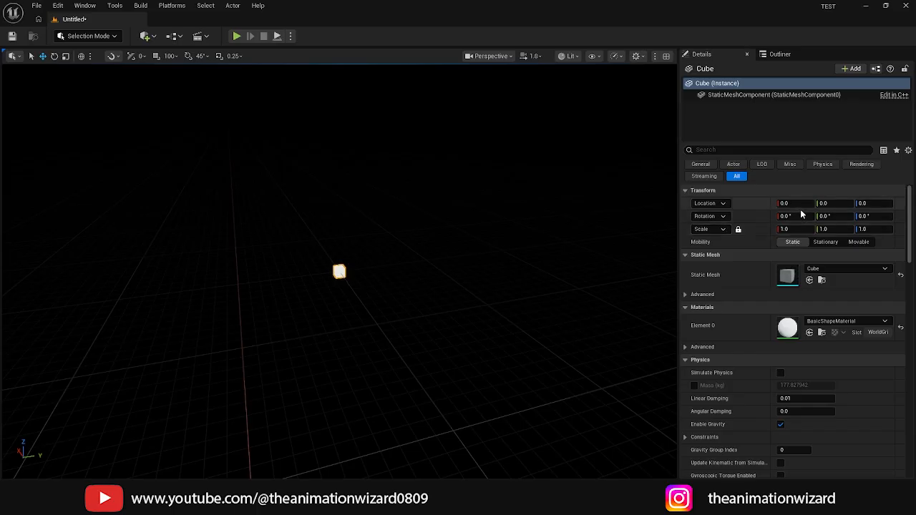
Step: Frame the cube in the viewport and view its position at the world origin from several angles
alt+drag(446, 268, 351, 259)
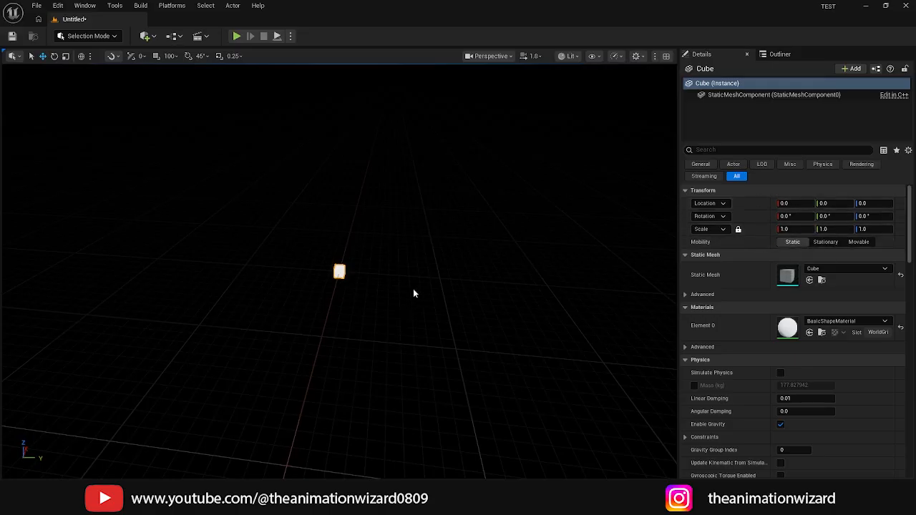
alt+drag(412, 288, 258, 293)
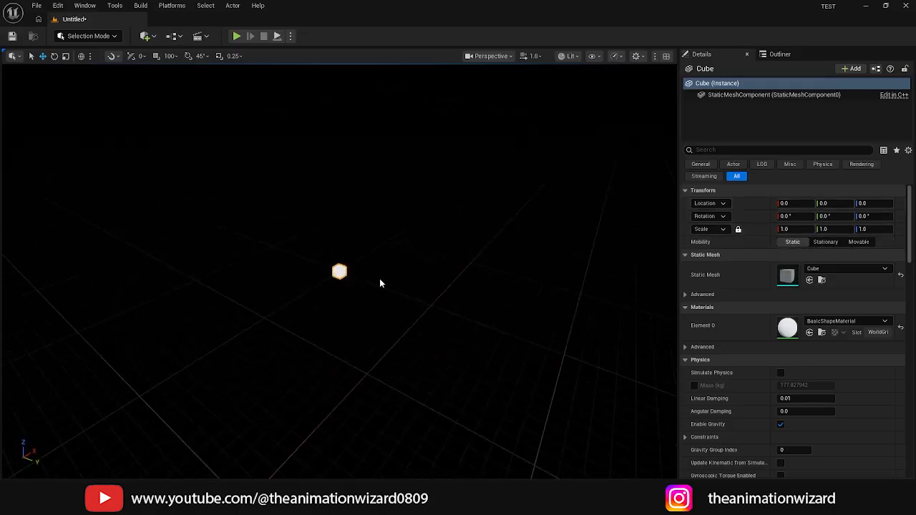
alt+drag(417, 341, 349, 334)
key(f)
scroll(355, 327, down, 3)
alt+drag(420, 333, 379, 285)
scroll(434, 227, down, 5)
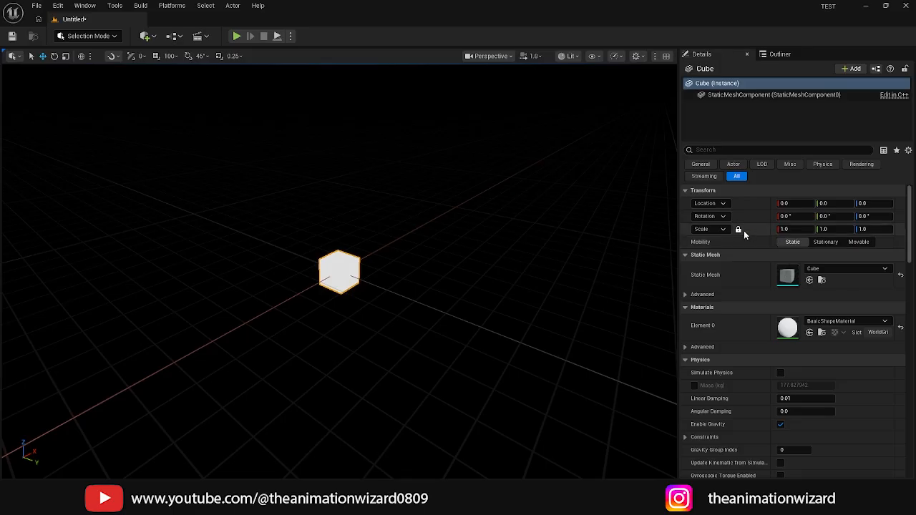
Step: Scale the cube uniformly to 5 on all axes
click(789, 229)
alt+drag(383, 292, 431, 268)
scroll(384, 293, up, 2)
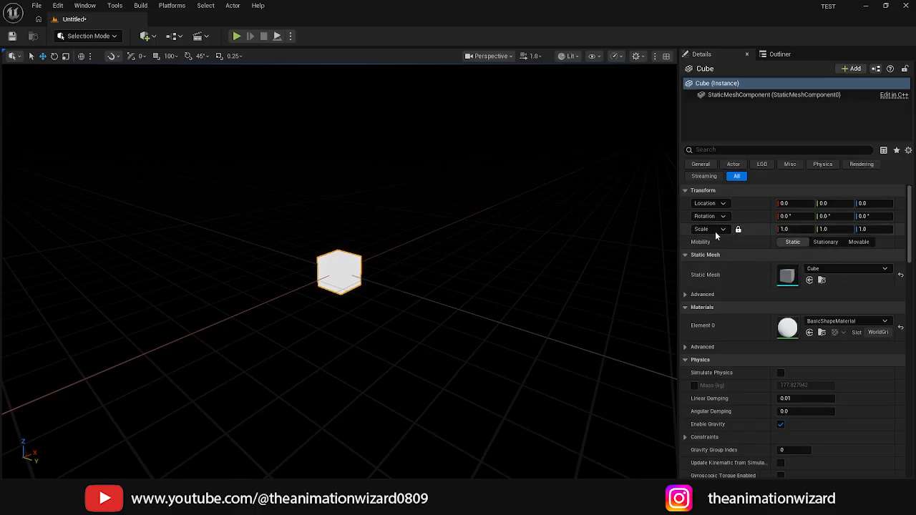
click(791, 230)
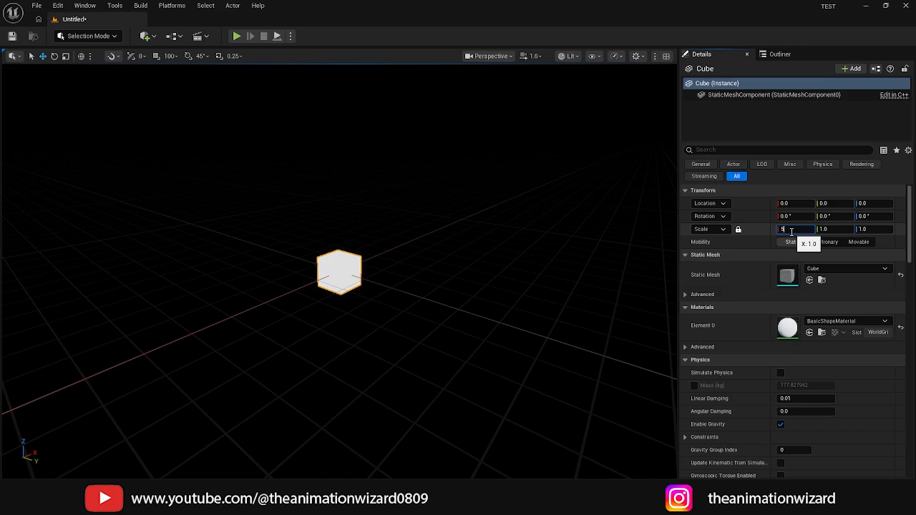
text(5)
key(Return)
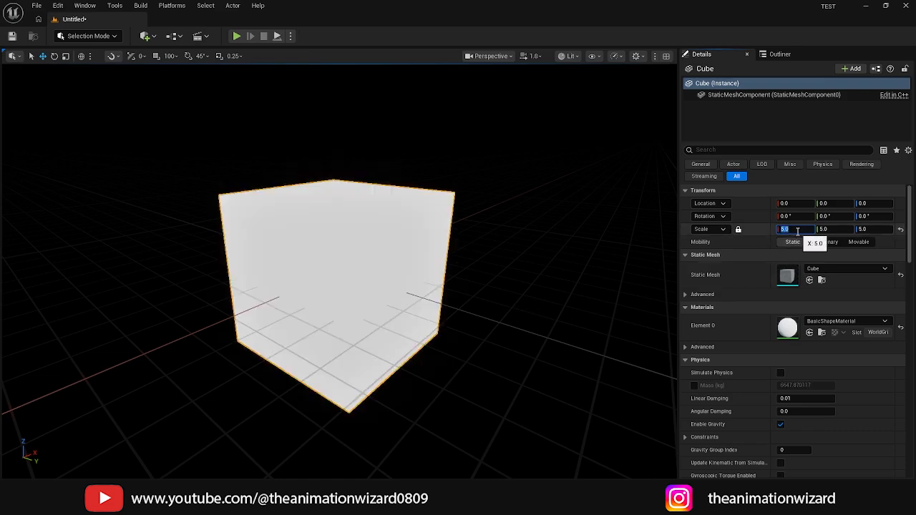
scroll(459, 289, down, 2)
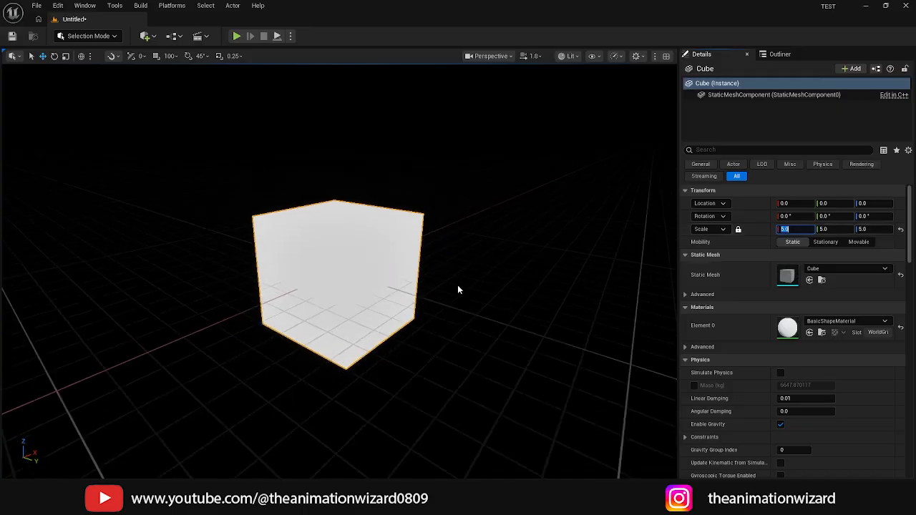
scroll(459, 289, down, 4)
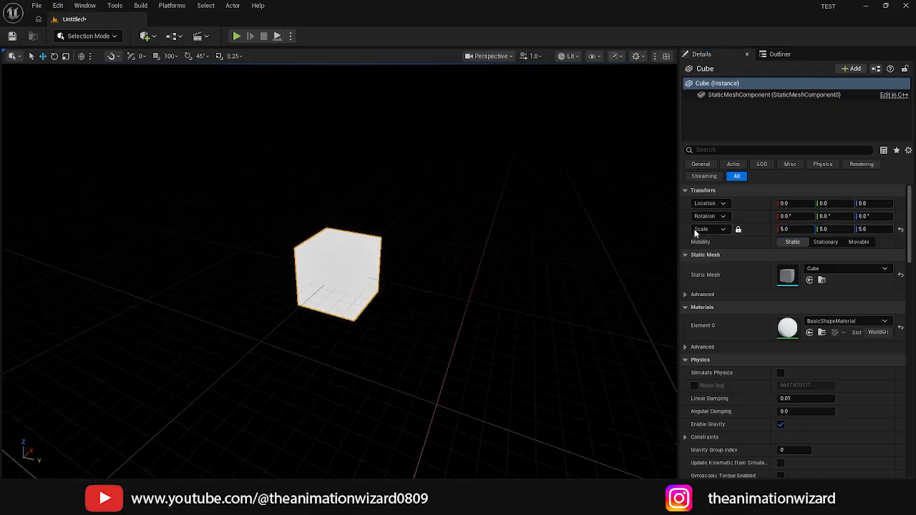
Step: Scale the cube uniformly to 50 on all axes
click(791, 230)
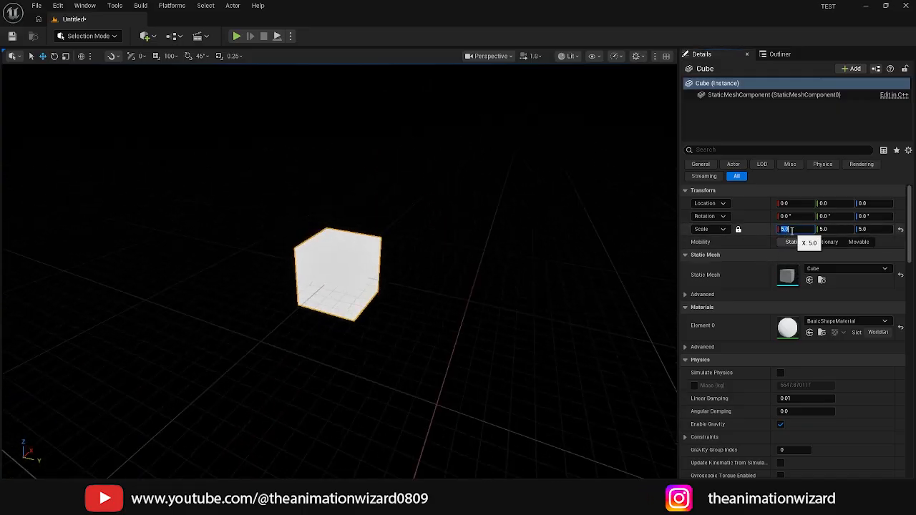
key(Return)
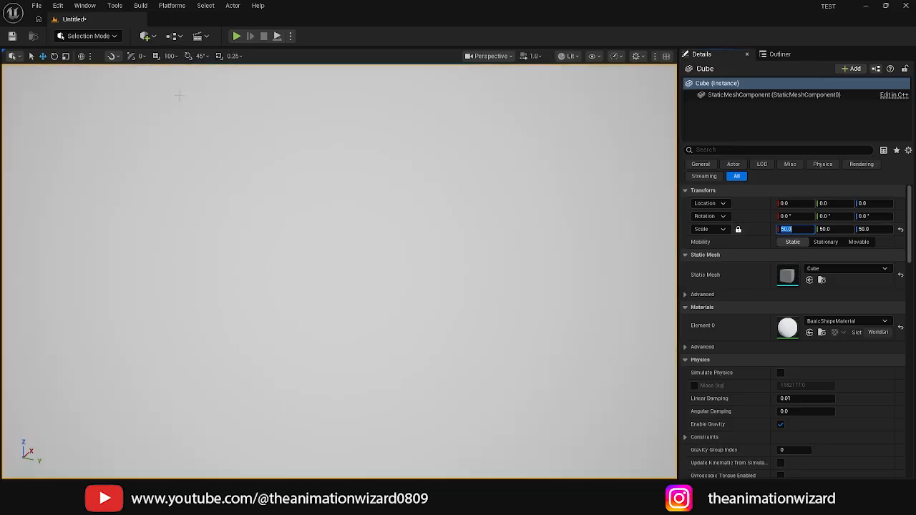
scroll(211, 111, down, 6)
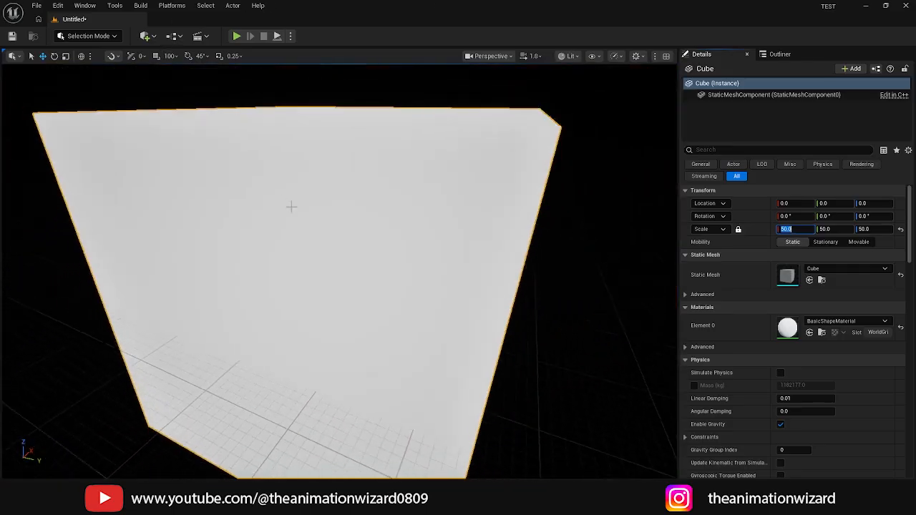
scroll(294, 215, down, 1)
alt+drag(334, 232, 426, 237)
scroll(453, 246, down, 1)
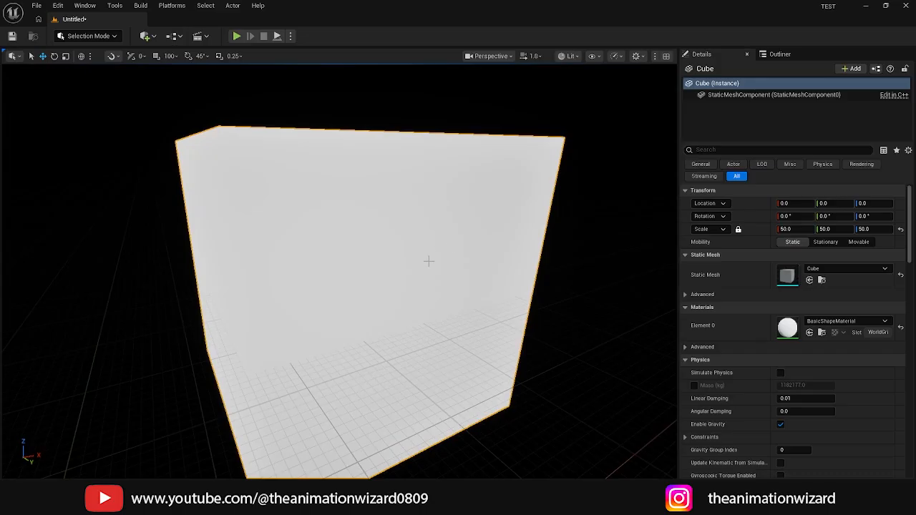
scroll(430, 265, down, 3)
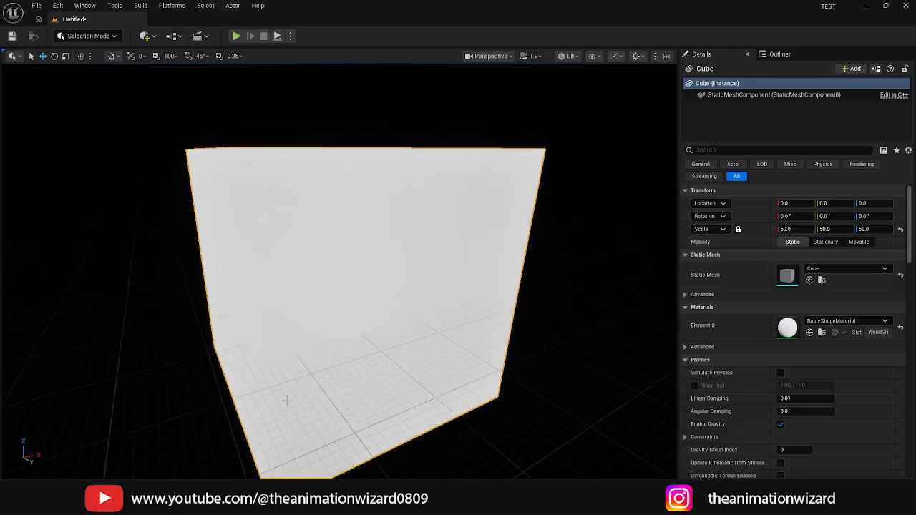
Step: Unlock the cube's proportional scaling and set its Z scale to 1 to flatten it into a floor
click(738, 229)
click(869, 229)
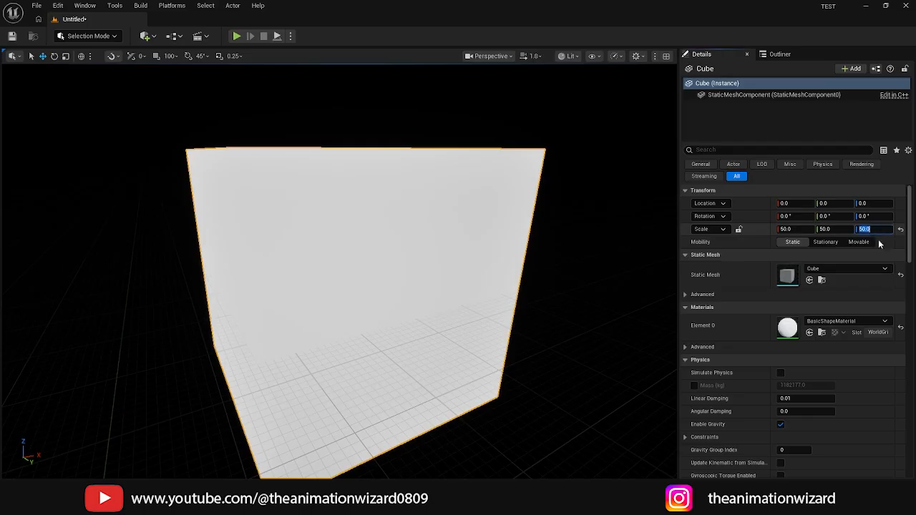
text(1)
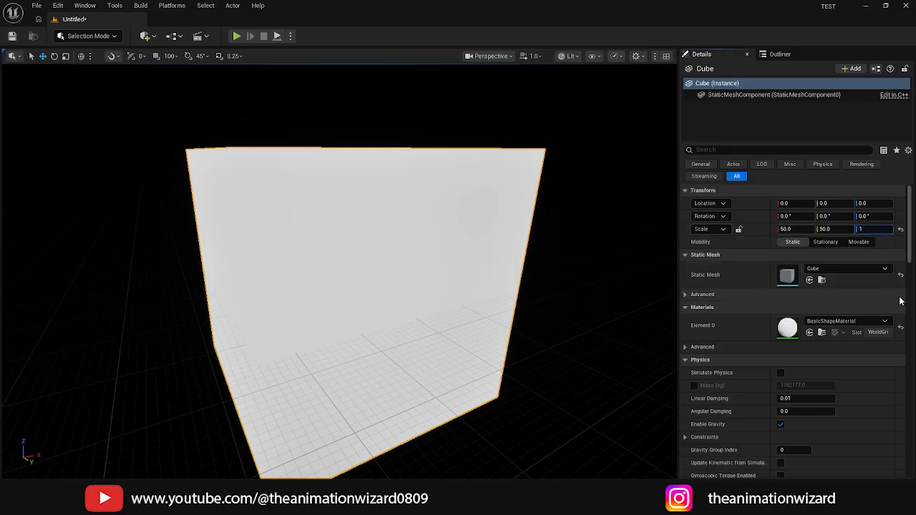
key(Return)
alt+drag(447, 275, 528, 295)
alt+drag(427, 300, 462, 289)
alt+drag(355, 299, 373, 269)
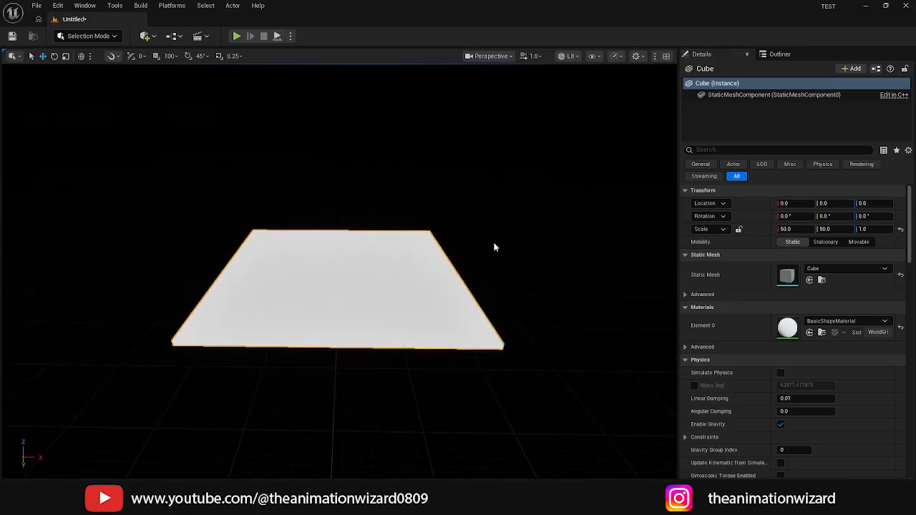
alt+drag(529, 241, 432, 267)
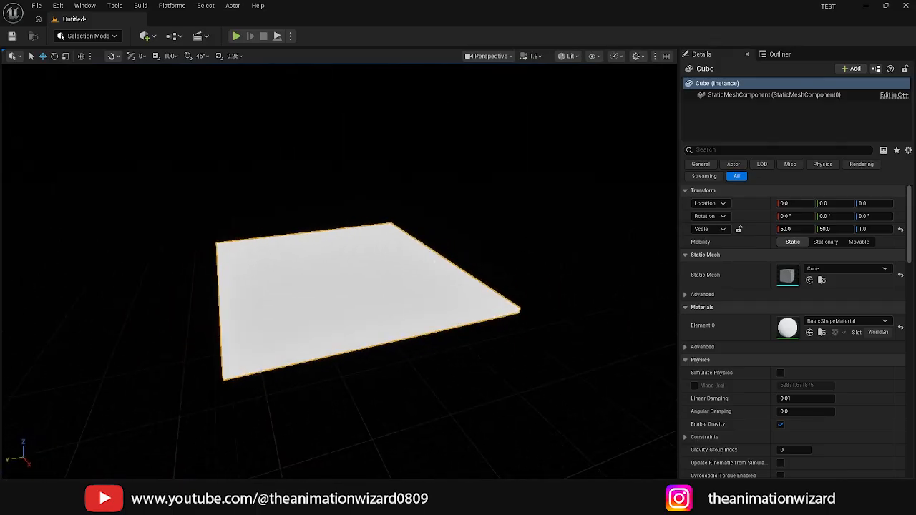
mouse_move(598, 108)
alt+mouse_down()
mouse_move(633, 147)
mouse_move(595, 104)
alt+mouse_up()
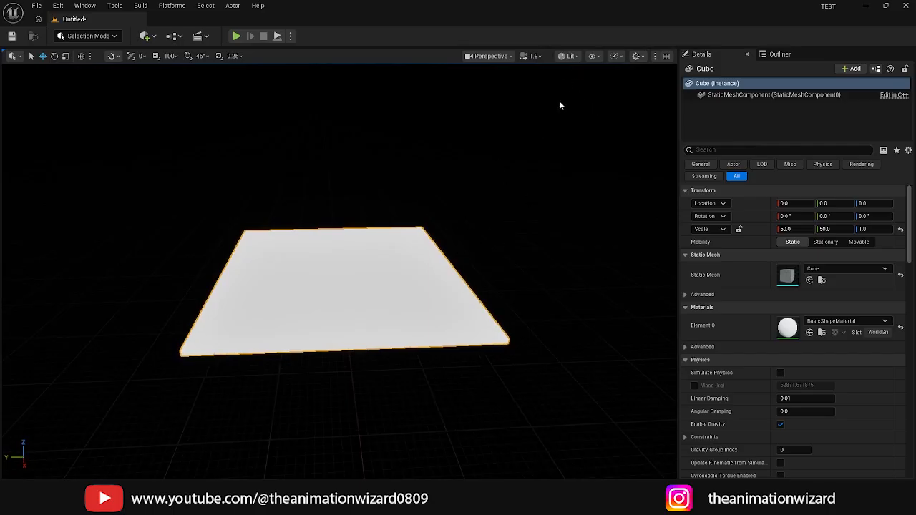
Step: Compare the flattened cube in the Unlit and Lit view modes, and check its Lit appearance while deselected
click(569, 58)
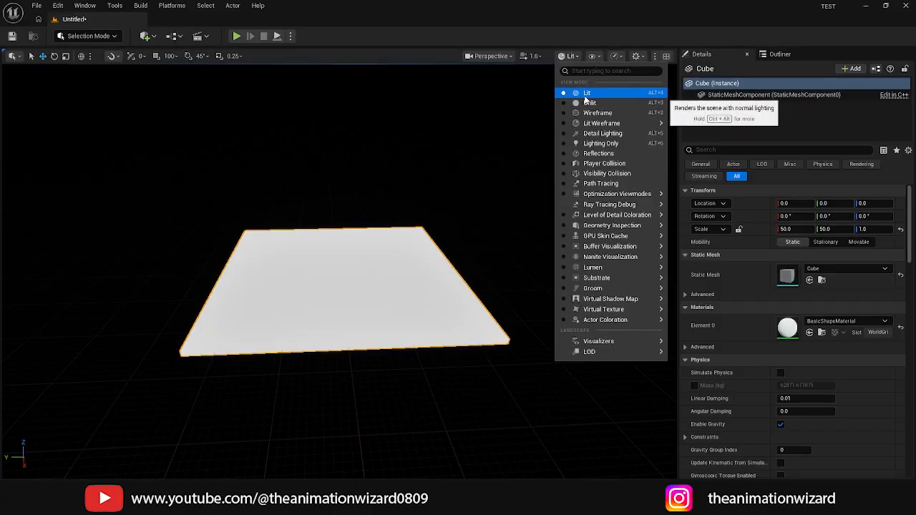
mouse_move(587, 123)
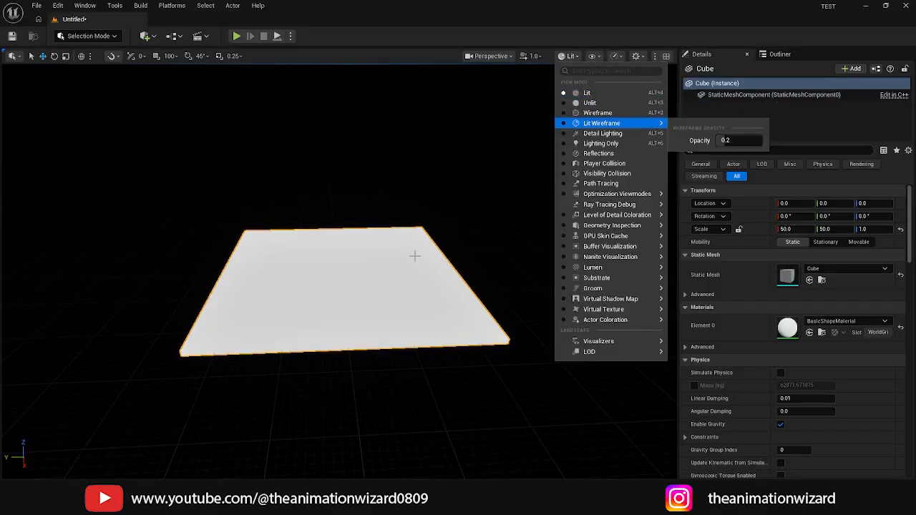
click(591, 104)
click(569, 57)
click(587, 97)
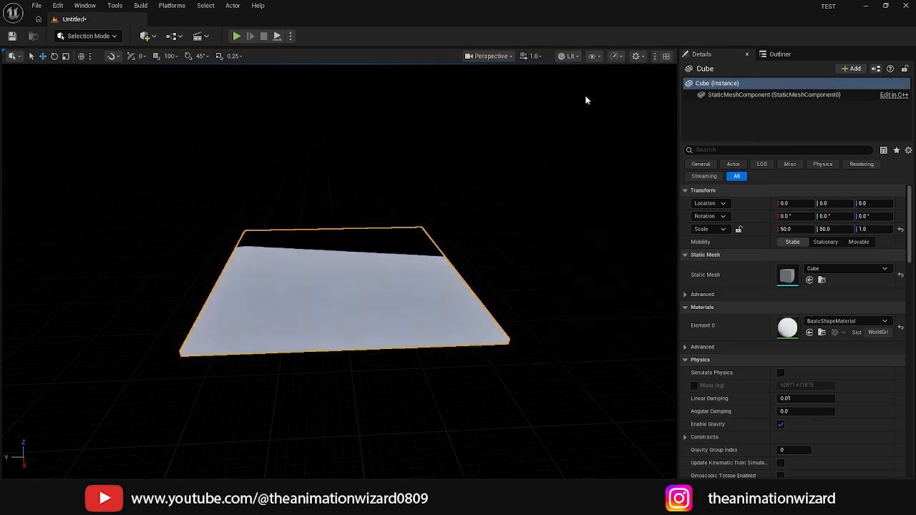
mouse_move(563, 226)
alt+mouse_down()
mouse_move(576, 262)
mouse_move(578, 213)
mouse_move(564, 212)
alt+mouse_up()
click(512, 357)
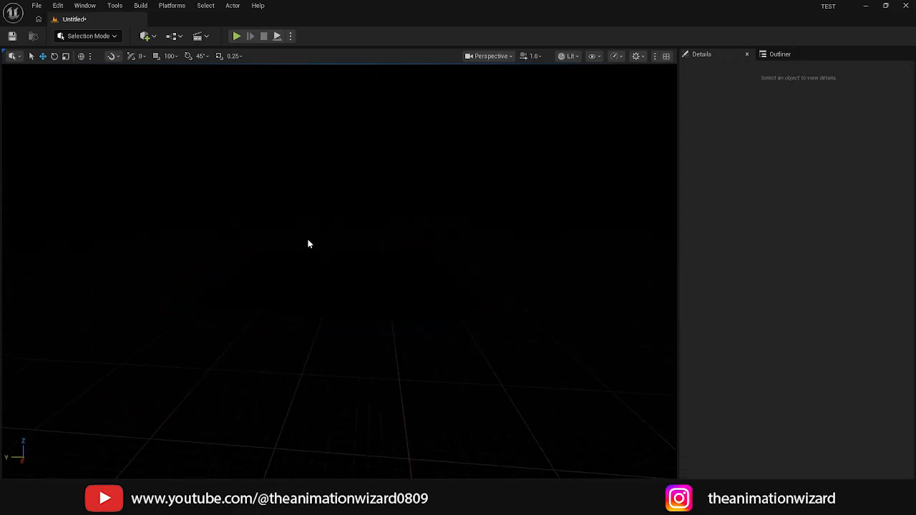
alt+drag(428, 274, 423, 207)
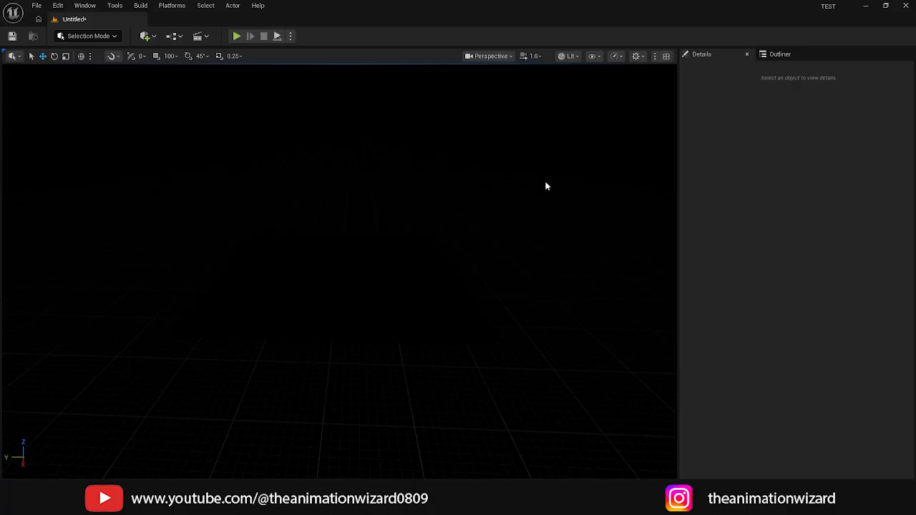
Step: Switch the viewport to the Unlit view mode and look over the floor without scene lighting
click(572, 56)
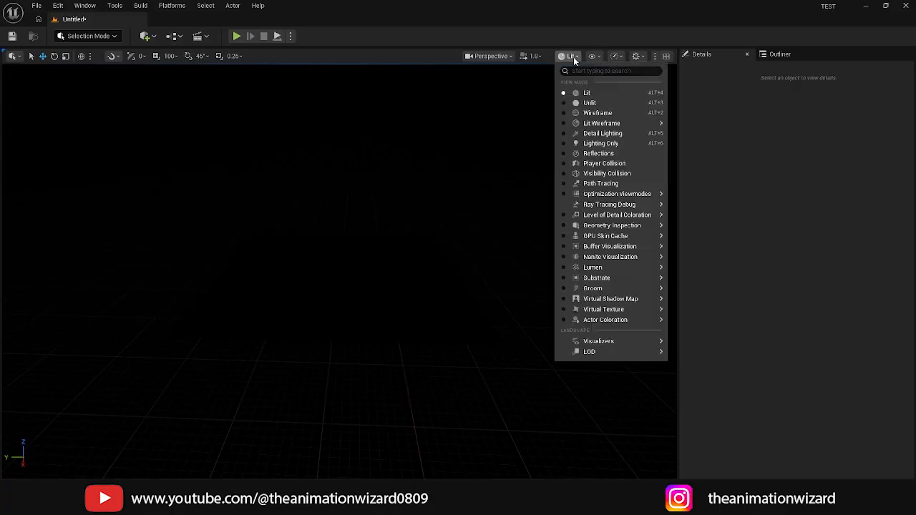
click(591, 104)
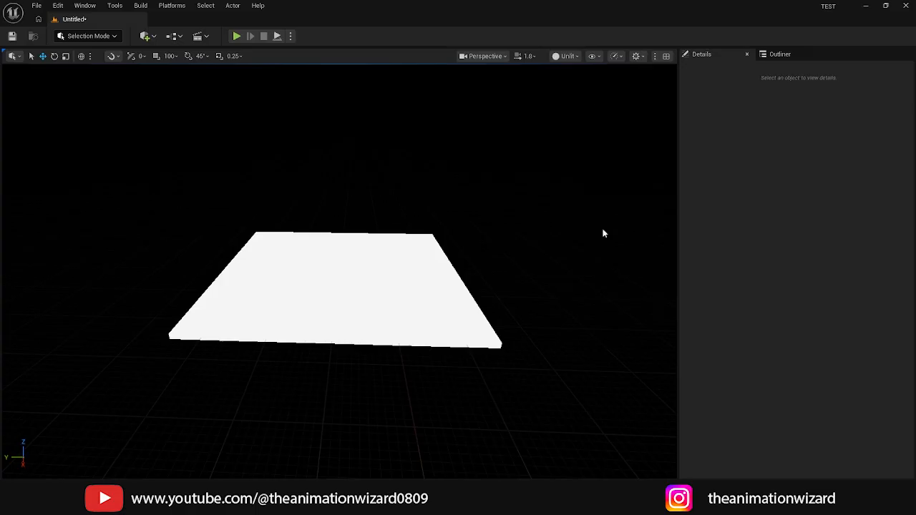
alt+drag(529, 257, 539, 234)
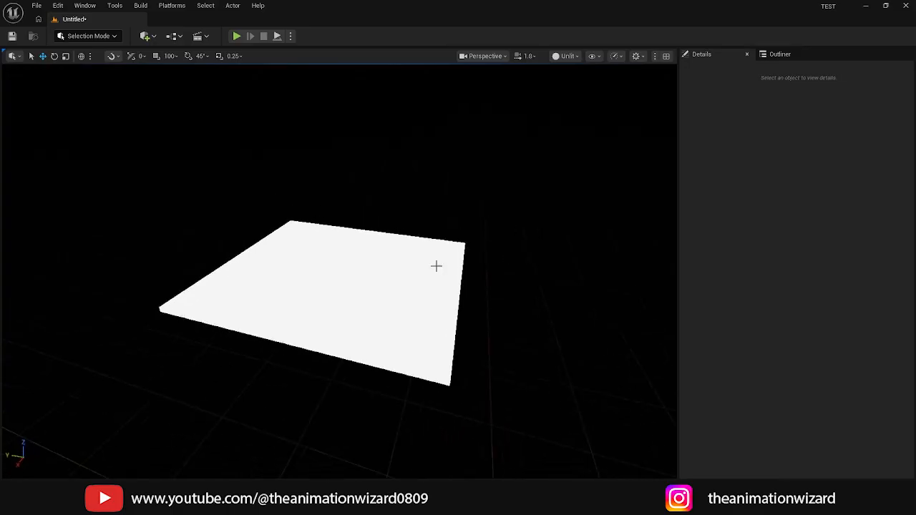
mouse_move(408, 266)
alt+mouse_down()
mouse_move(448, 286)
mouse_move(408, 229)
mouse_move(422, 293)
mouse_move(440, 247)
mouse_move(480, 247)
mouse_move(330, 266)
mouse_move(450, 249)
mouse_move(413, 253)
alt+mouse_up()
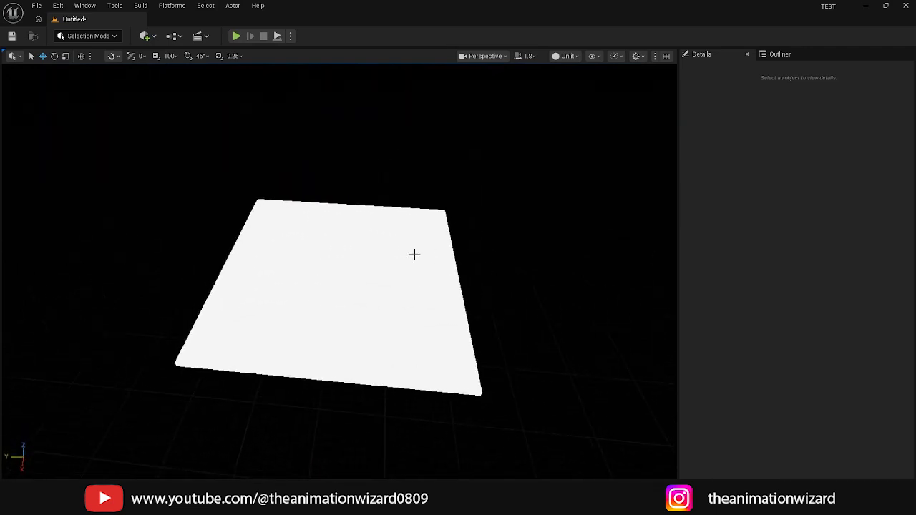
Step: Select the floor cube and set its X and Y scale to 75 each
click(468, 289)
mouse_move(468, 288)
alt+mouse_down()
mouse_move(473, 257)
mouse_move(466, 290)
alt+mouse_up()
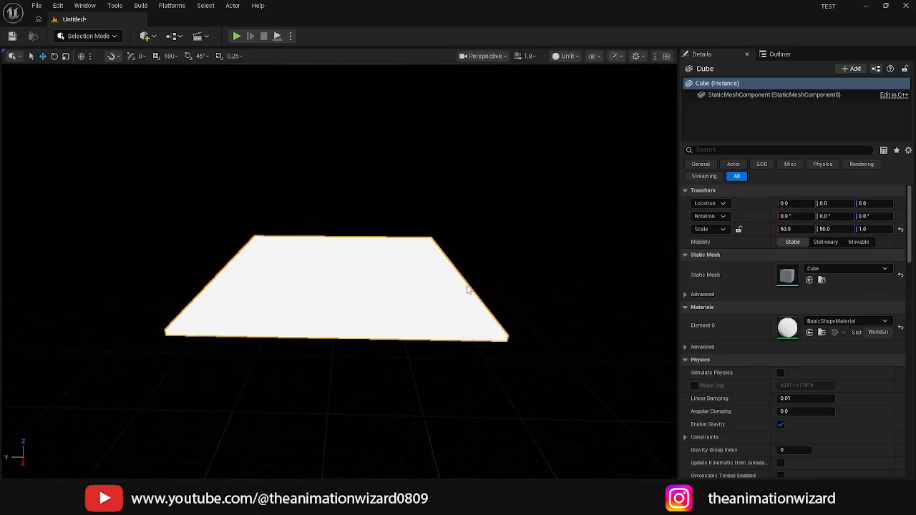
click(799, 229)
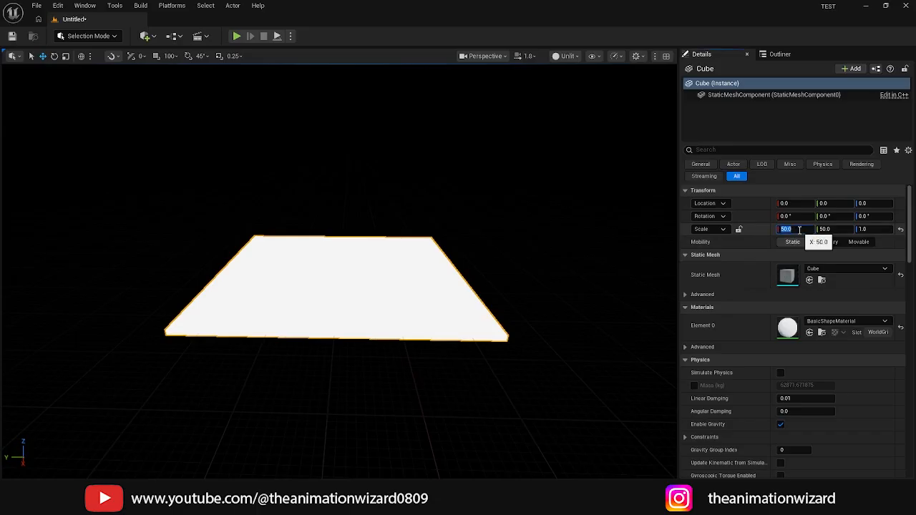
text(75)
key(Return)
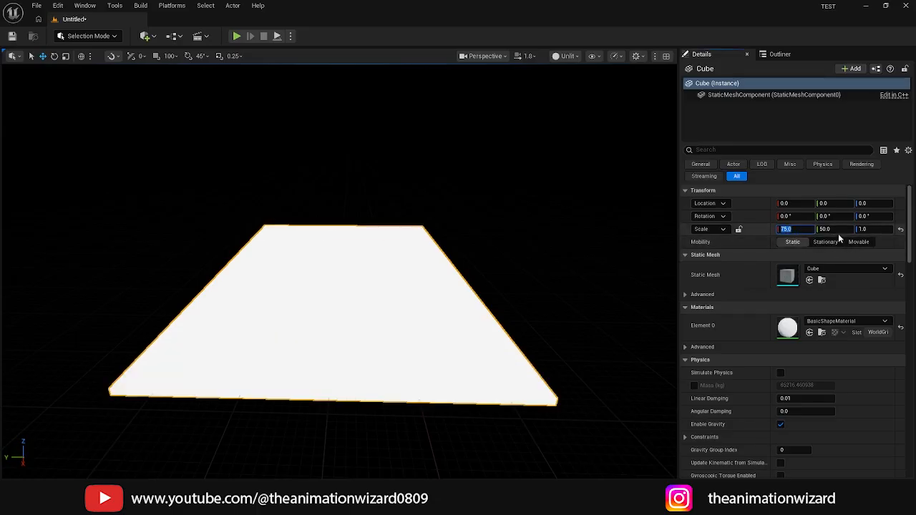
click(830, 230)
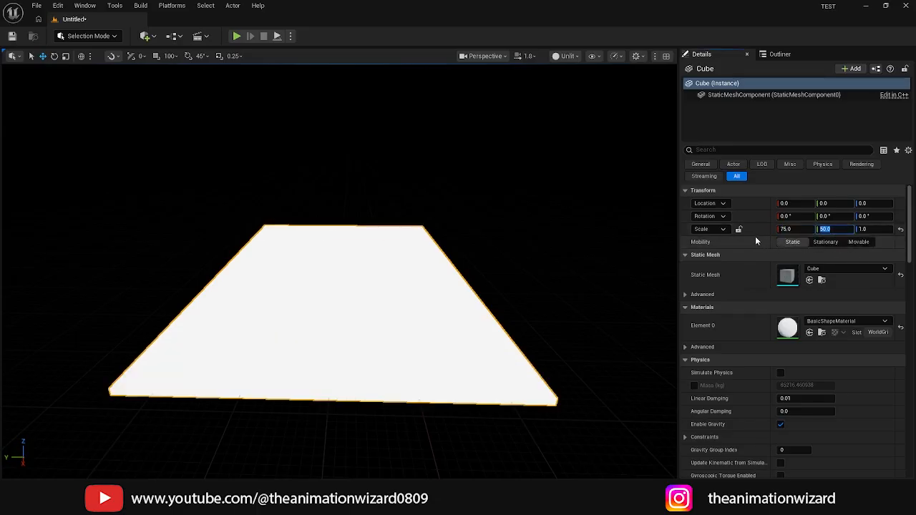
text(75)
key(Return)
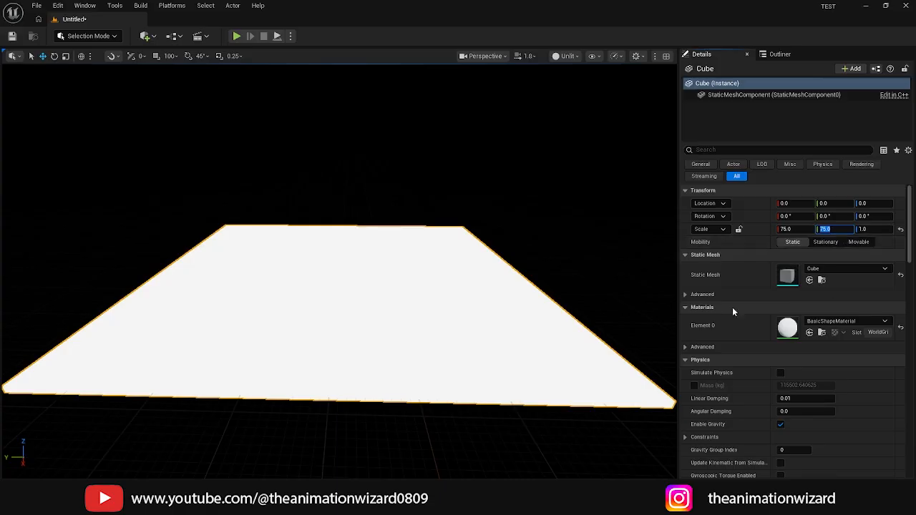
alt+drag(477, 297, 480, 260)
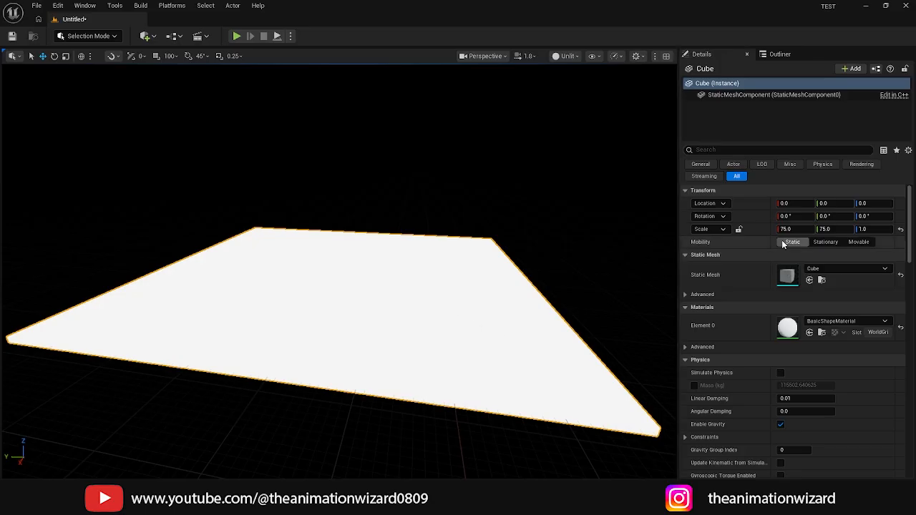
click(862, 243)
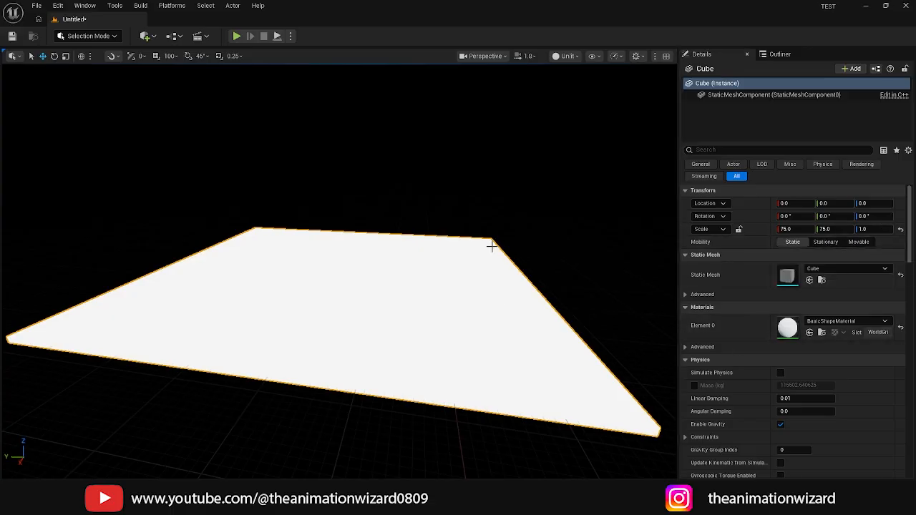
alt+drag(558, 293, 567, 329)
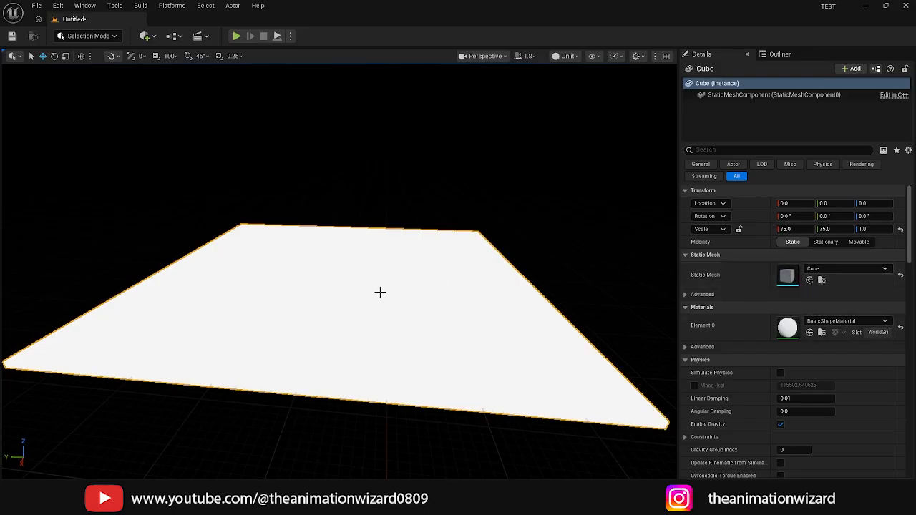
Step: Browse the mesh assets available for the floor's Static Mesh and close the list with the cube still assigned
mouse_move(465, 277)
alt+mouse_down()
mouse_move(447, 278)
mouse_move(444, 239)
mouse_move(445, 261)
mouse_move(465, 278)
alt+mouse_up()
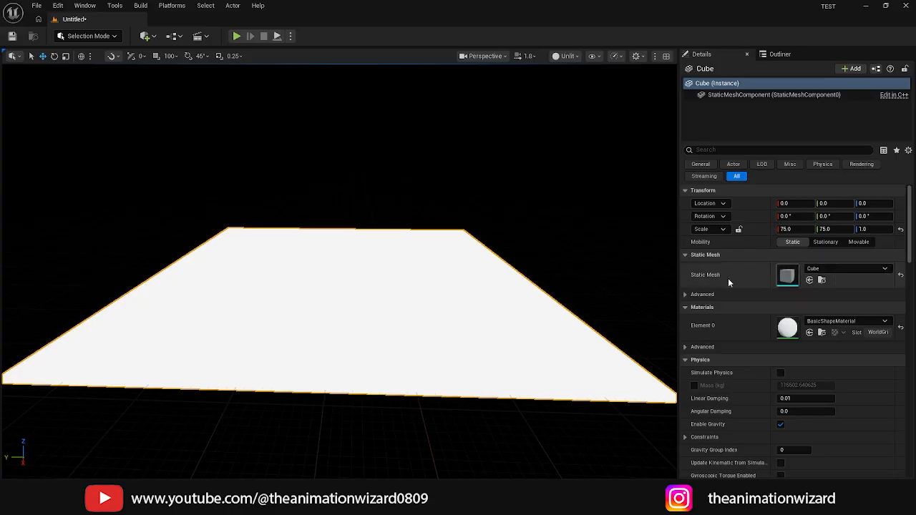
click(832, 270)
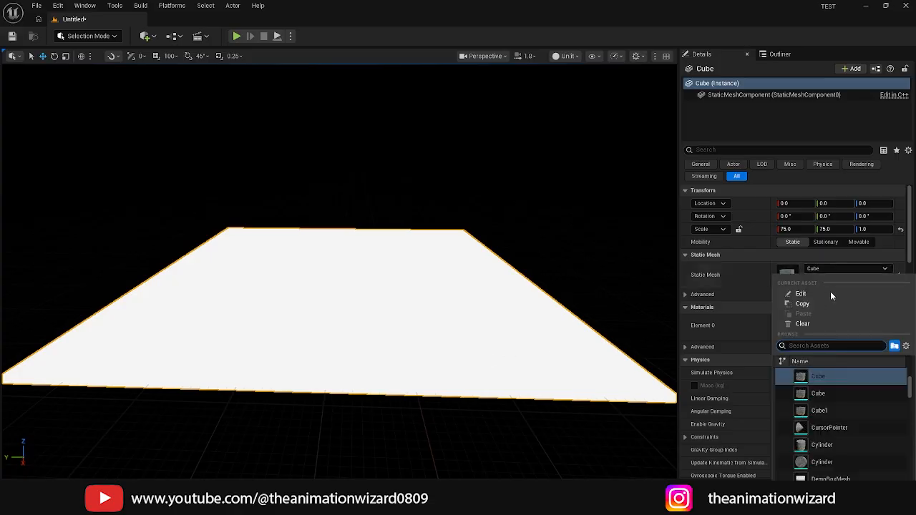
scroll(832, 412, down, 1)
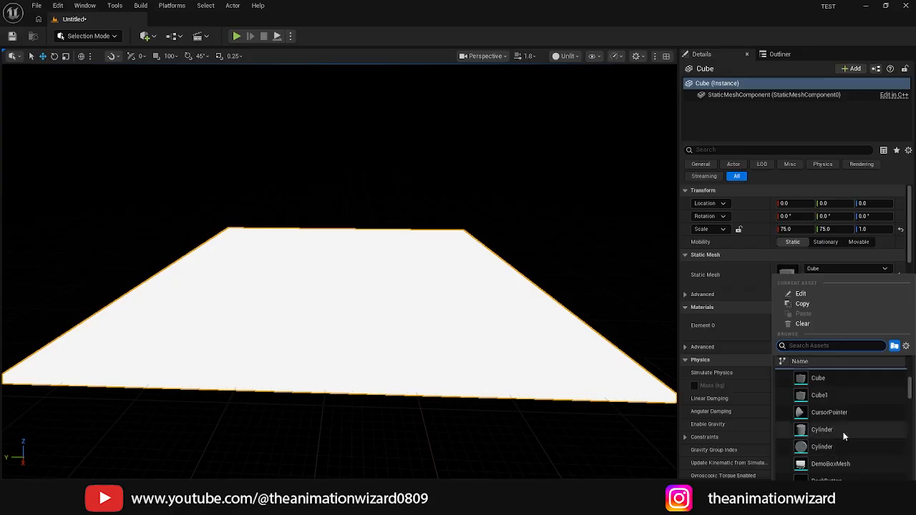
scroll(826, 397, up, 3)
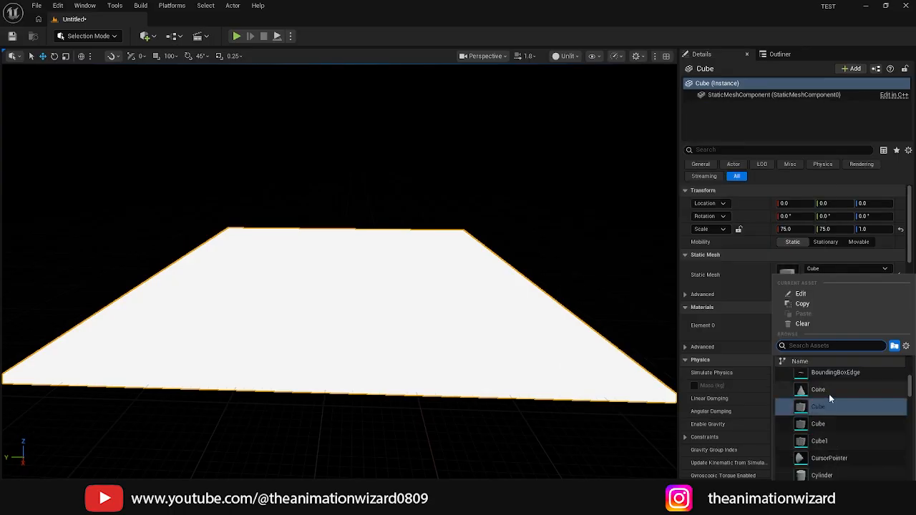
scroll(823, 427, down, 6)
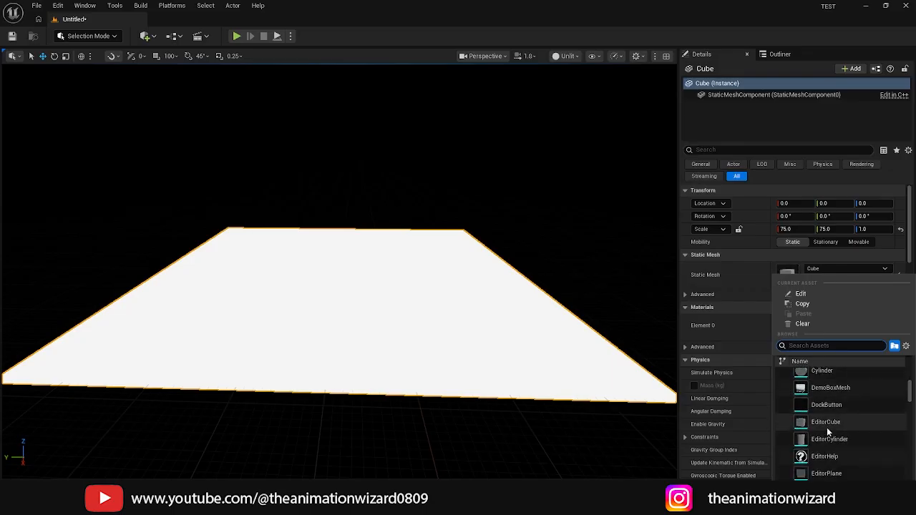
scroll(828, 427, down, 8)
click(408, 335)
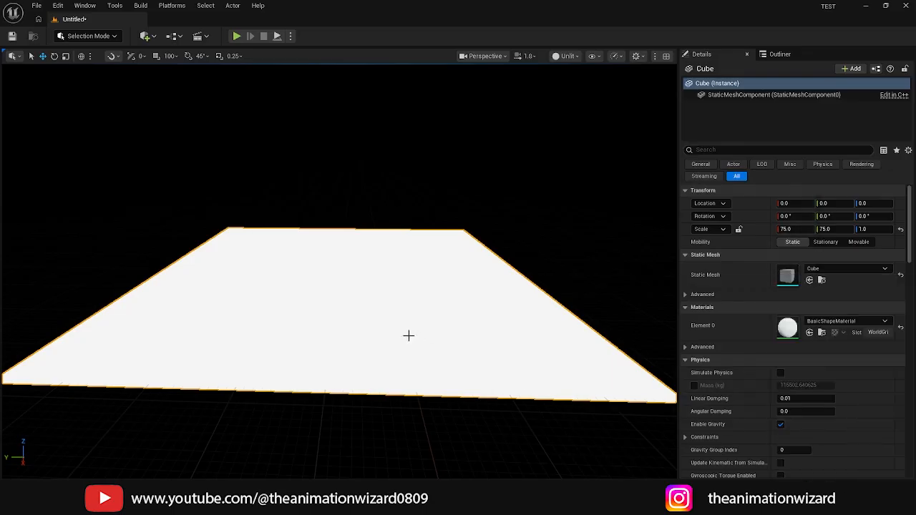
alt+drag(424, 317, 458, 322)
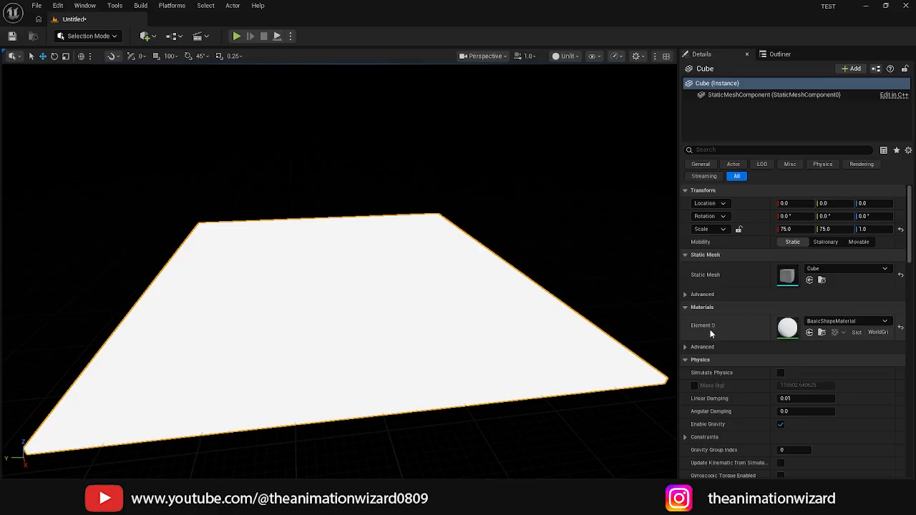
alt+drag(411, 284, 369, 287)
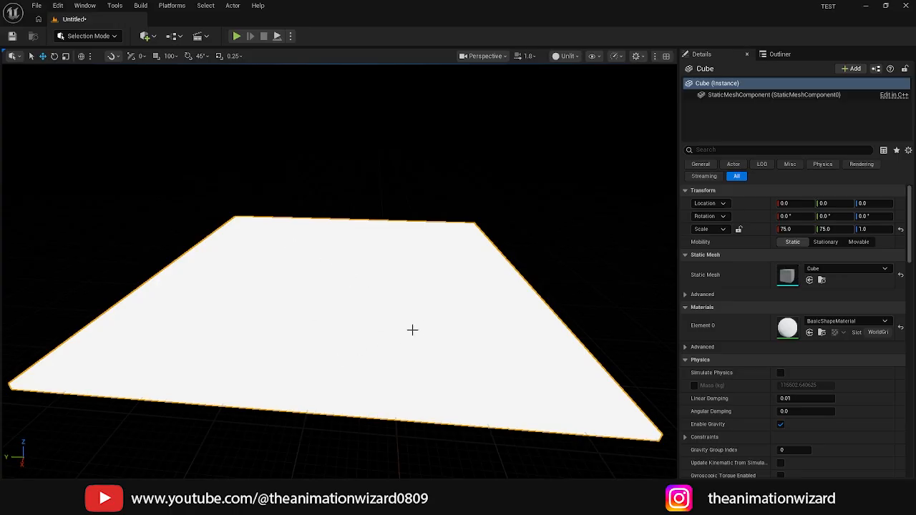
alt+drag(412, 330, 280, 324)
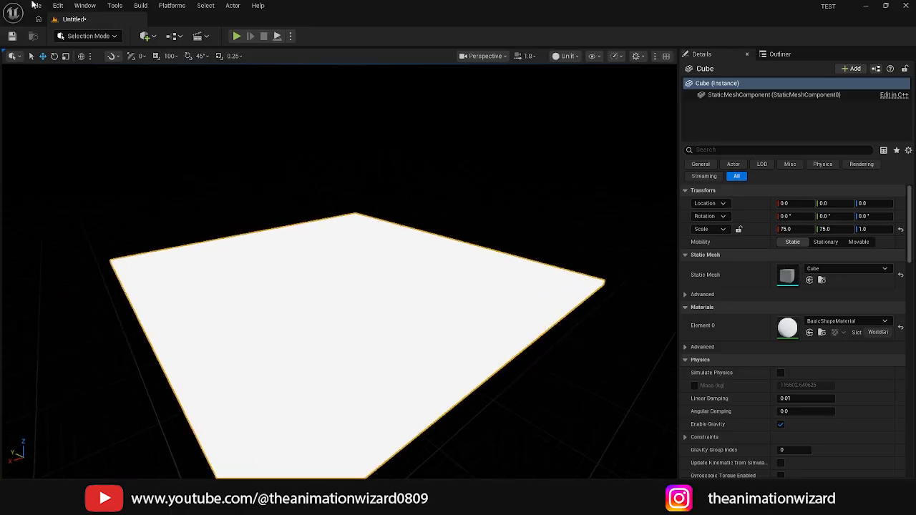
alt+drag(480, 310, 363, 317)
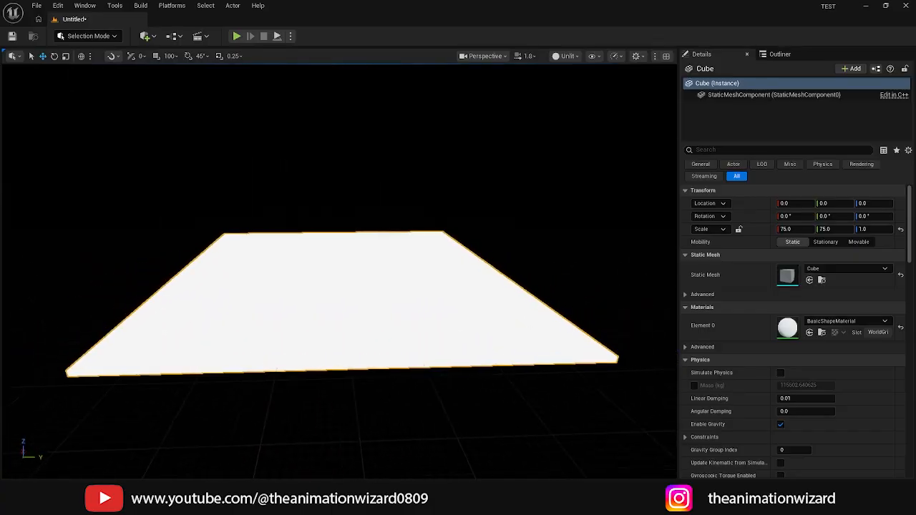
scroll(490, 293, up, 5)
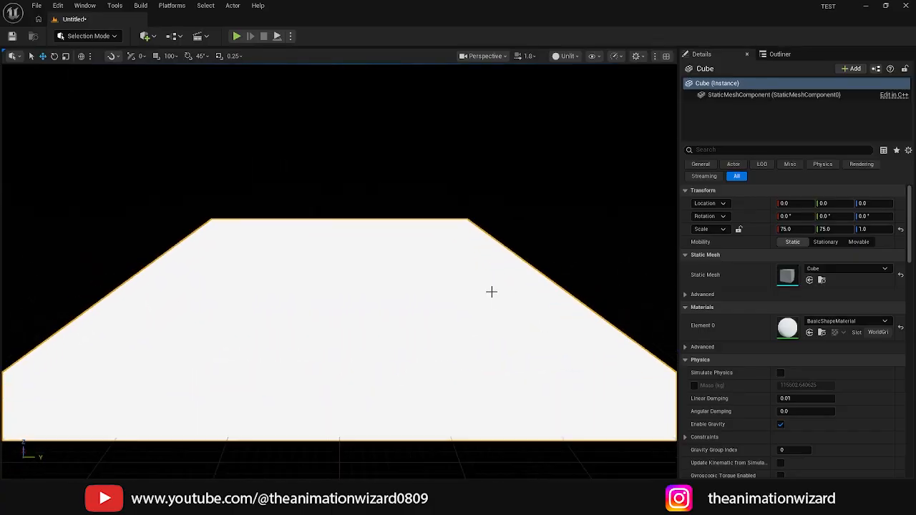
alt+drag(451, 266, 443, 262)
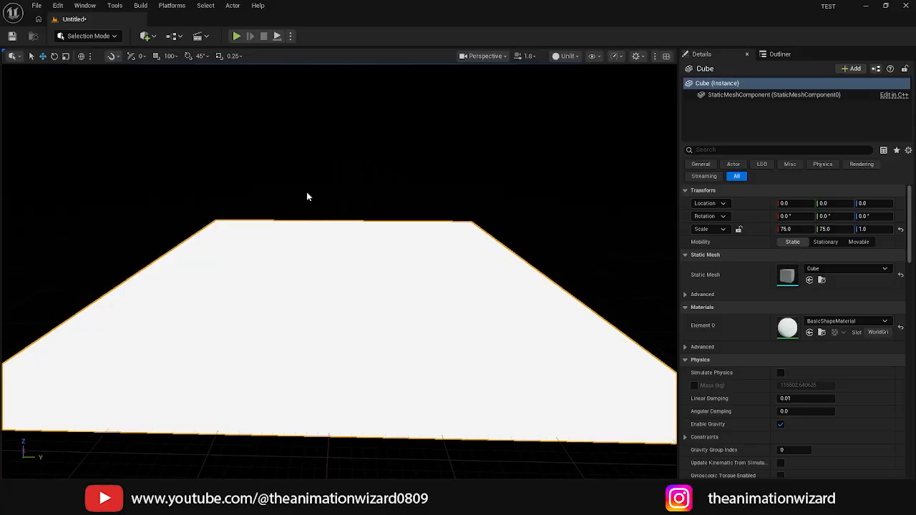
Step: Add a sphere shape to the level and reset its location to the origin
click(152, 38)
mouse_move(170, 149)
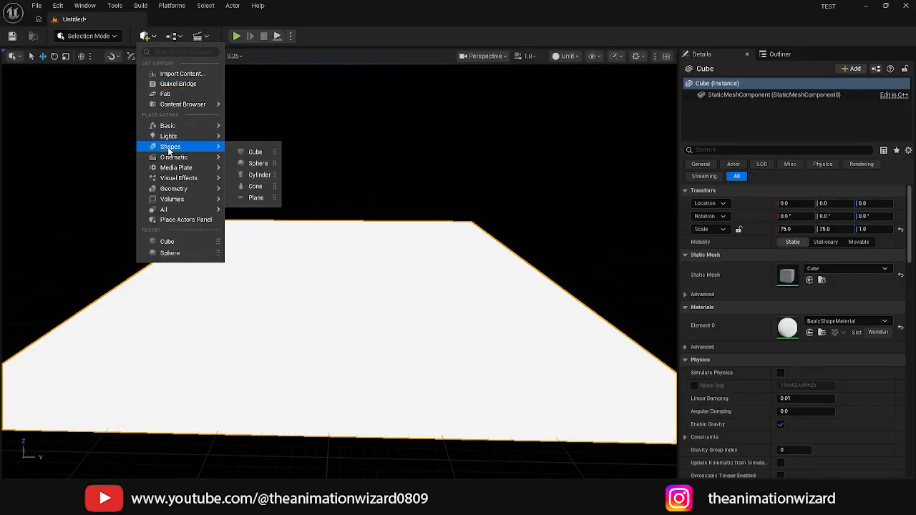
click(250, 163)
alt+drag(467, 304, 279, 304)
click(132, 159)
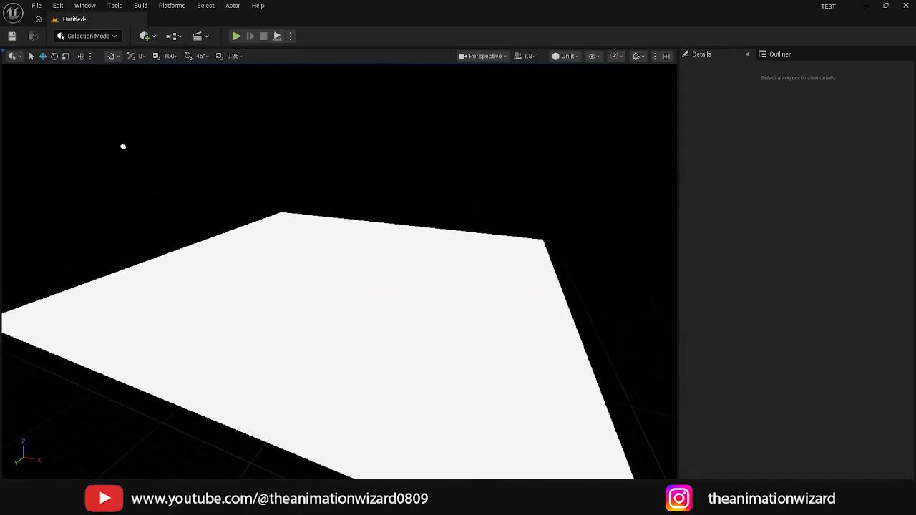
click(124, 147)
alt+drag(123, 146, 230, 147)
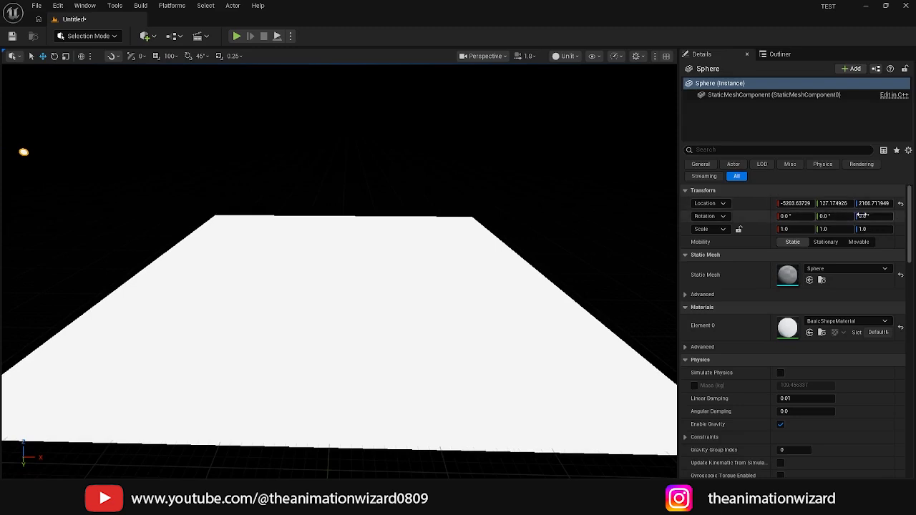
click(900, 203)
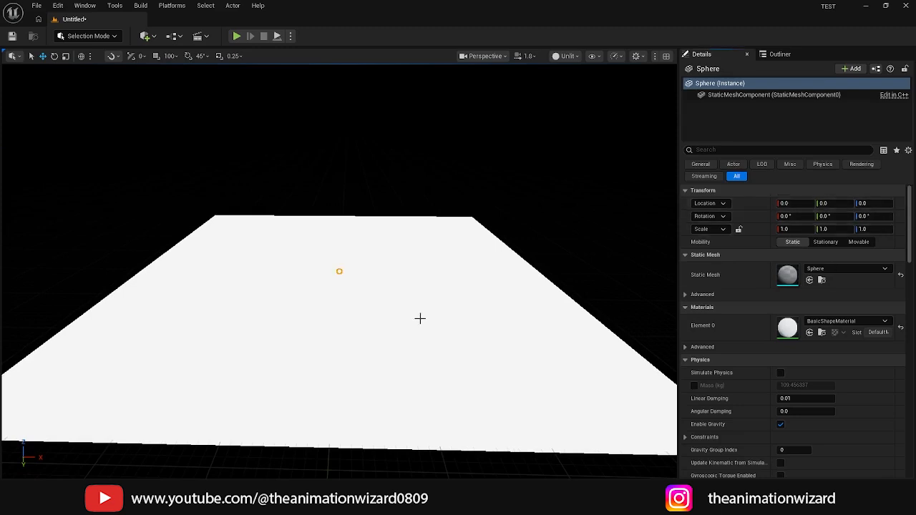
Step: Lock the sphere's proportional scaling and set its scale to 25 on all axes
mouse_move(420, 318)
alt+mouse_down()
mouse_move(387, 315)
mouse_move(415, 318)
alt+mouse_up()
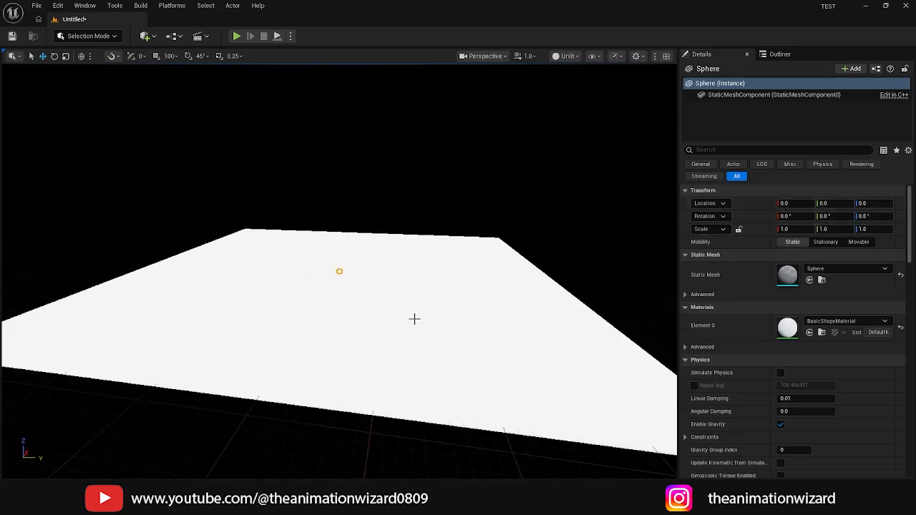
alt+drag(338, 272, 261, 276)
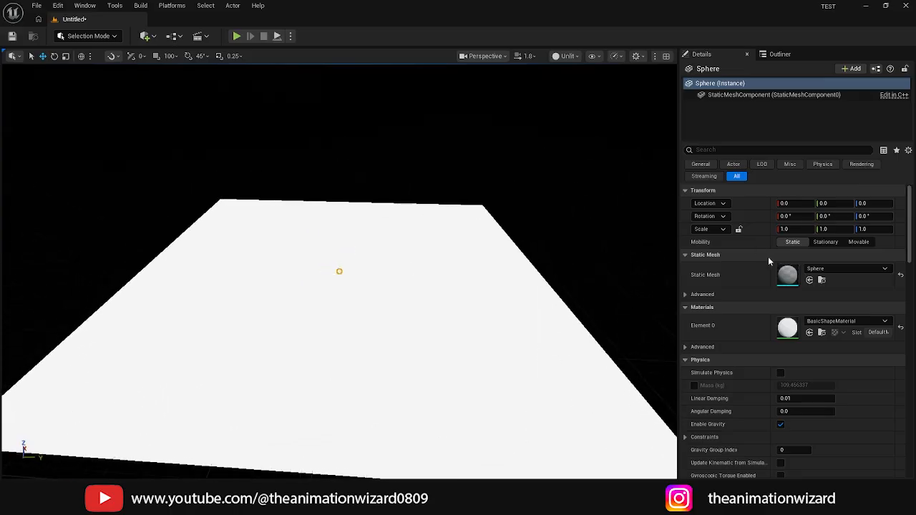
click(738, 229)
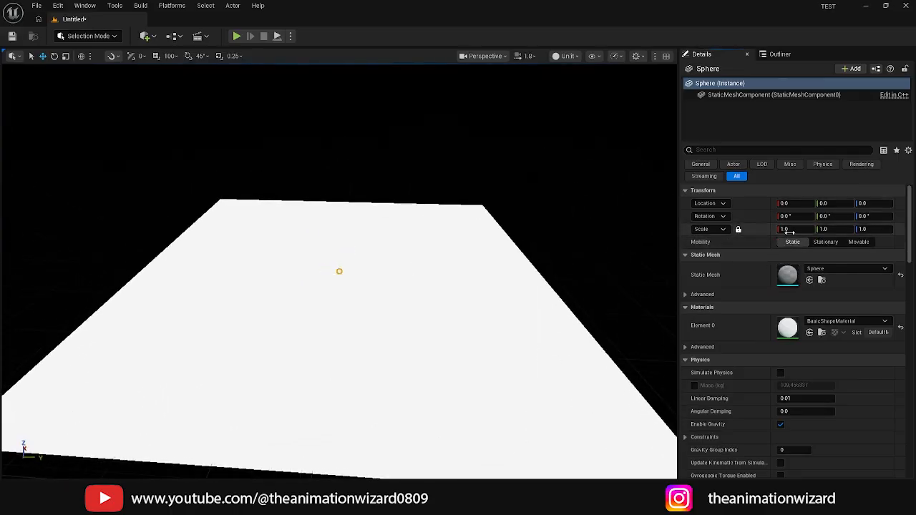
click(789, 230)
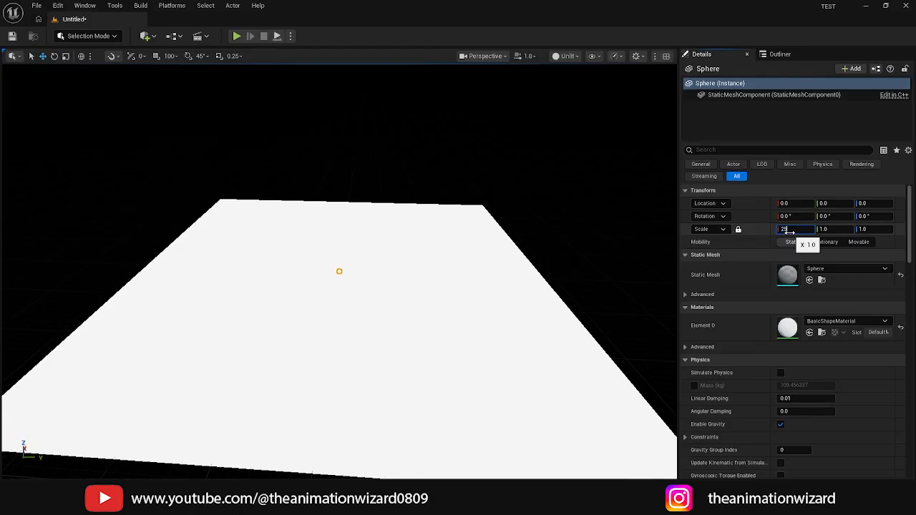
key(Return)
Step: Examine the enlarged sphere against the floor from several angles, both selected and deselected
alt+drag(476, 109, 566, 172)
click(517, 200)
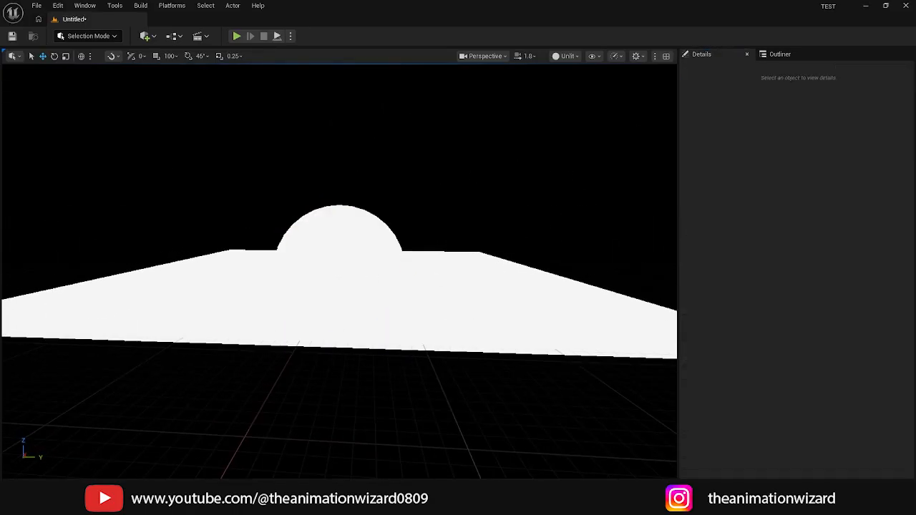
click(343, 240)
alt+drag(344, 240, 466, 211)
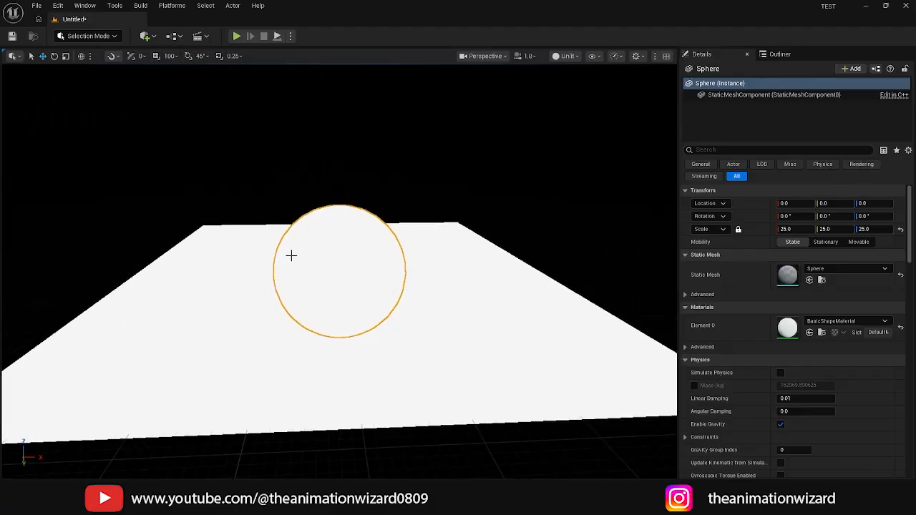
alt+drag(397, 272, 472, 274)
alt+drag(405, 257, 410, 255)
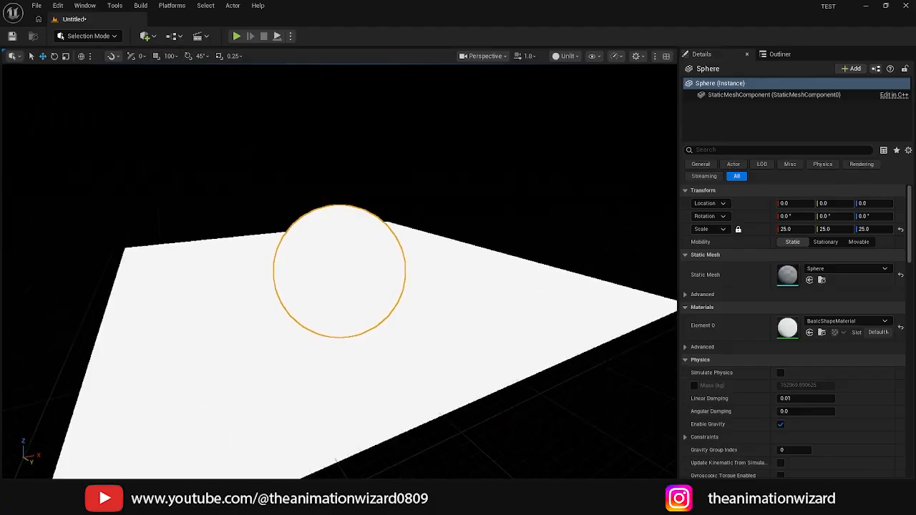
key(Escape)
alt+drag(485, 245, 494, 222)
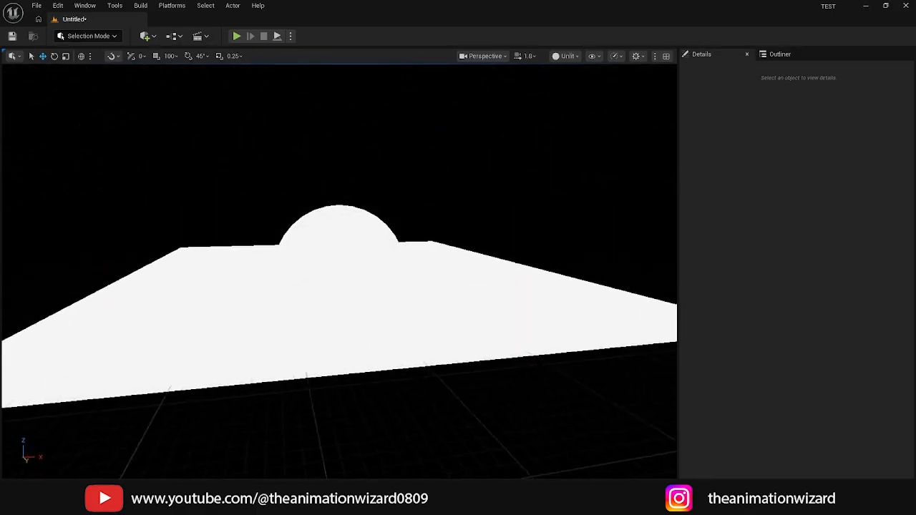
click(369, 230)
alt+drag(430, 242, 452, 234)
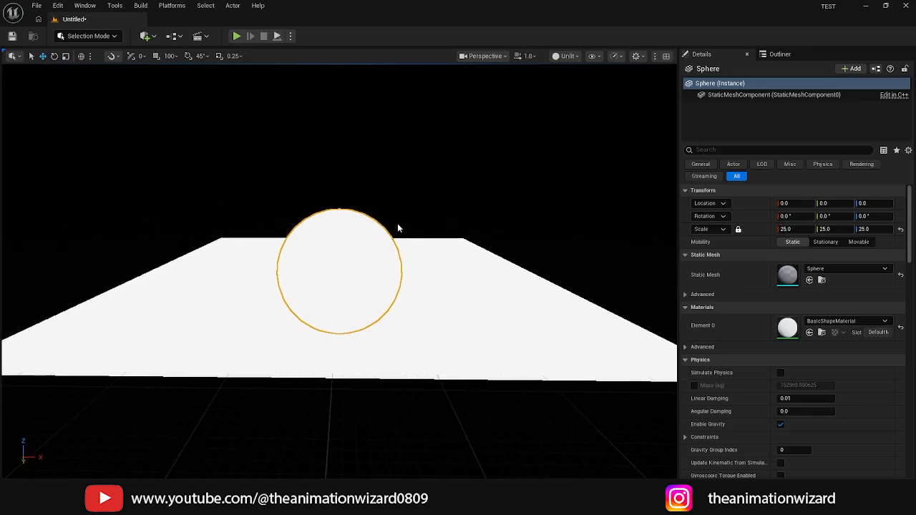
mouse_move(421, 221)
alt+mouse_down()
mouse_move(420, 232)
mouse_move(420, 224)
alt+mouse_up()
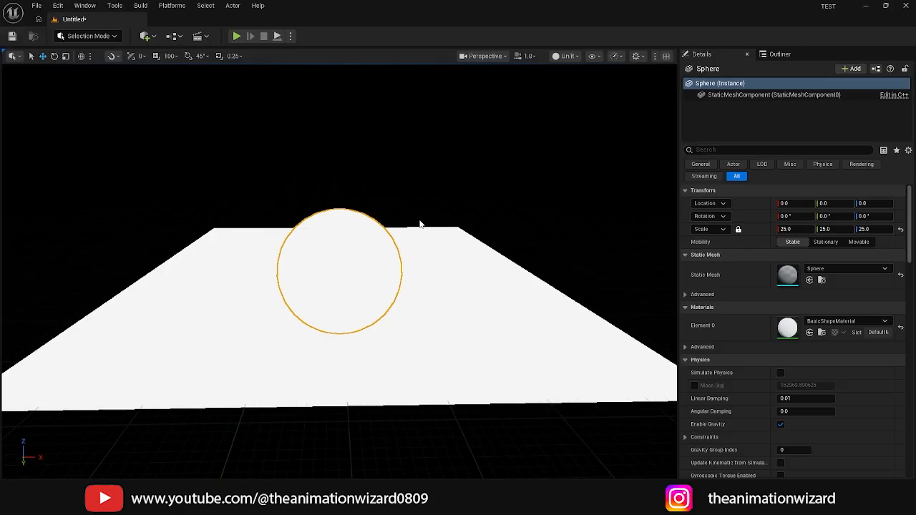
Step: Add a directional light to the level
click(148, 36)
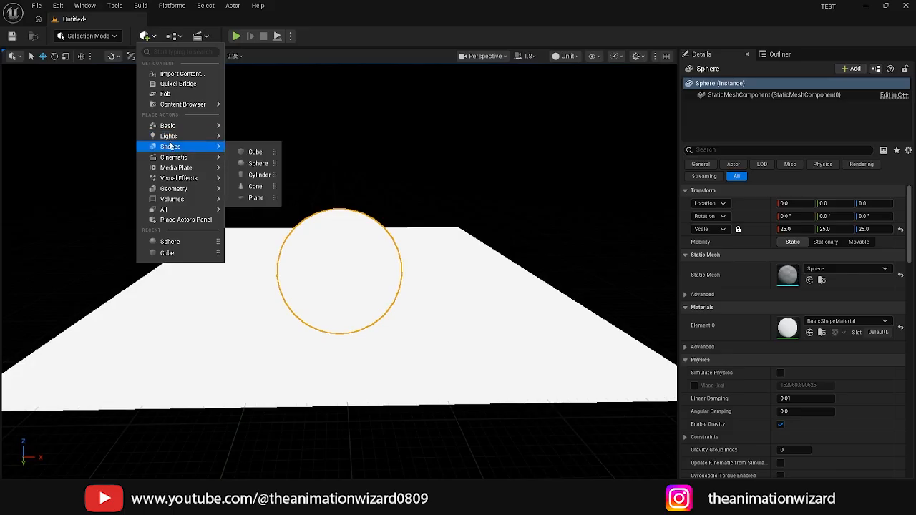
mouse_move(170, 141)
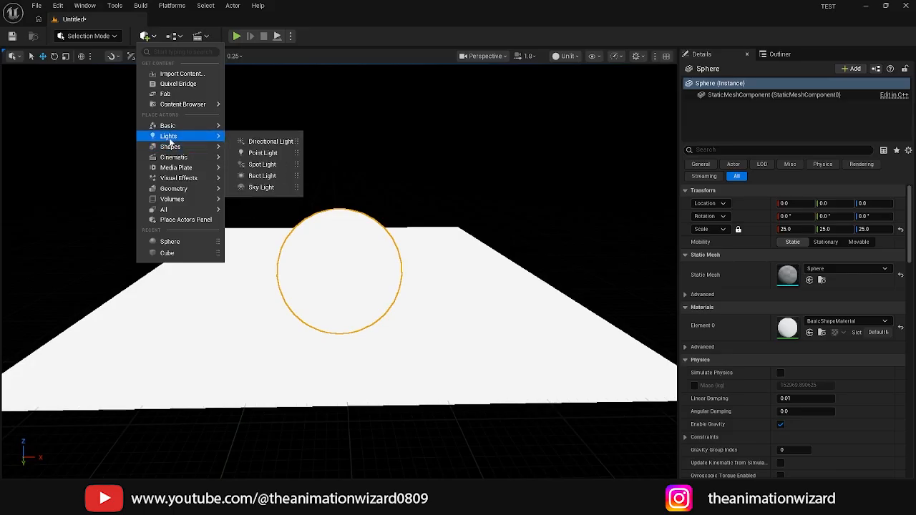
click(256, 142)
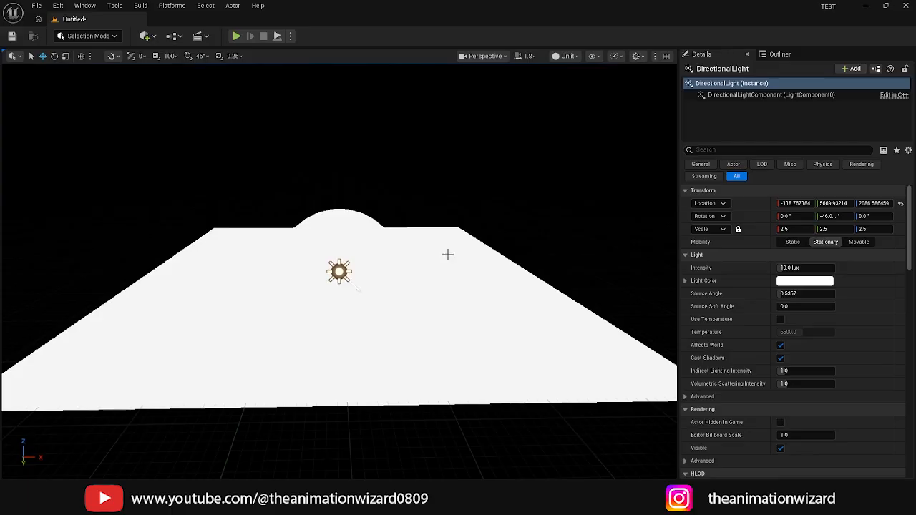
Step: Move the directional light along the Y axis to about 618, so it sits above the sphere
right_drag(447, 254, 420, 266)
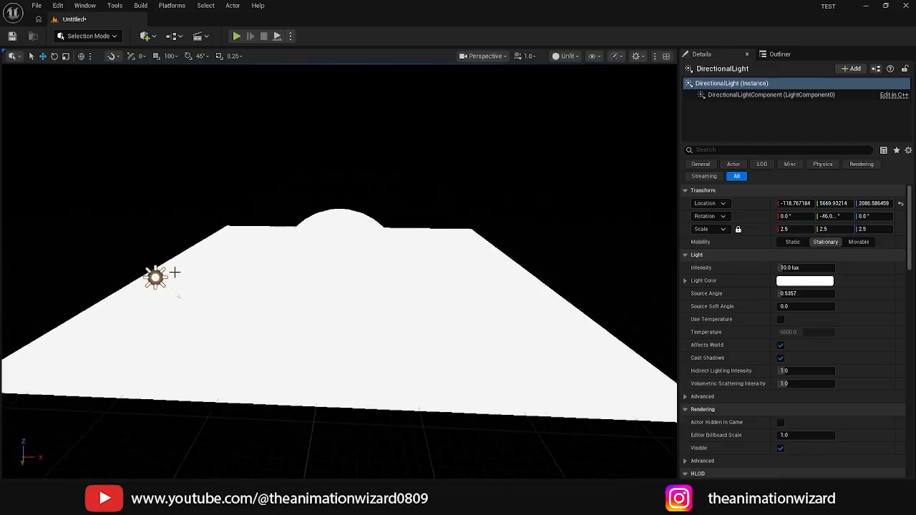
right_drag(223, 233, 278, 249)
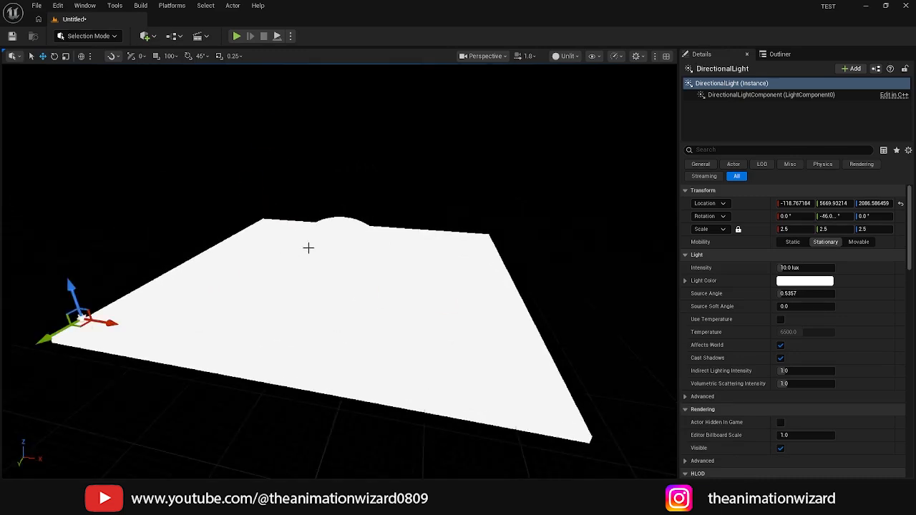
alt+drag(308, 247, 306, 253)
scroll(413, 239, down, 2)
mouse_move(413, 239)
alt+mouse_down()
mouse_move(437, 244)
mouse_move(427, 248)
alt+mouse_up()
alt+drag(581, 242, 315, 243)
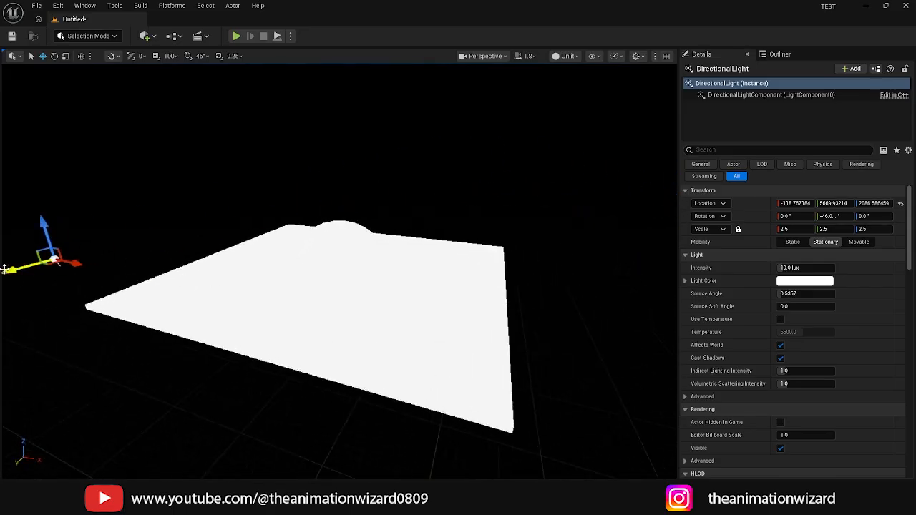
drag(28, 264, 313, 239)
alt+drag(417, 251, 415, 222)
scroll(417, 234, up, 3)
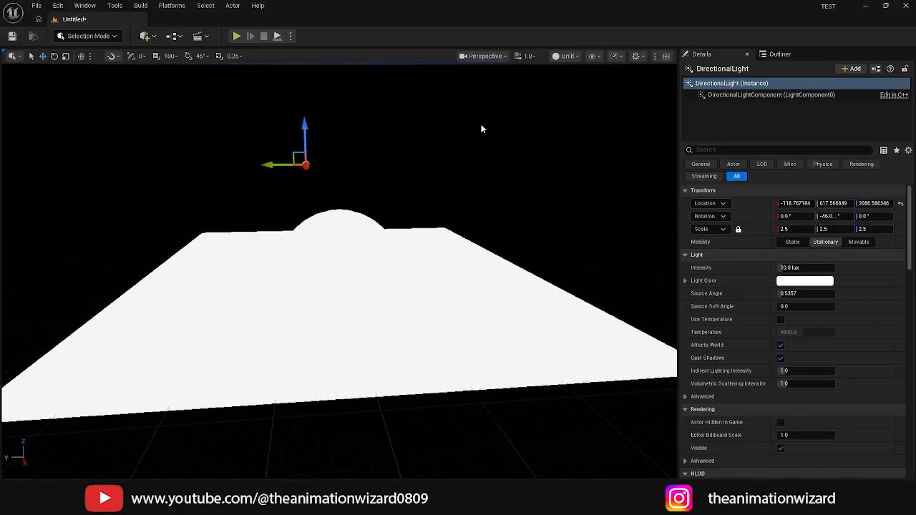
Step: Switch the viewport to the Lit view mode
click(569, 58)
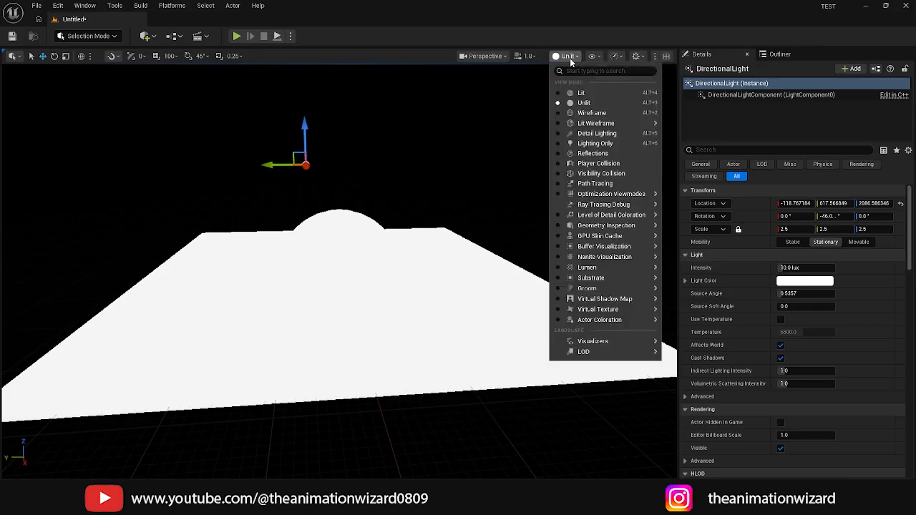
click(581, 93)
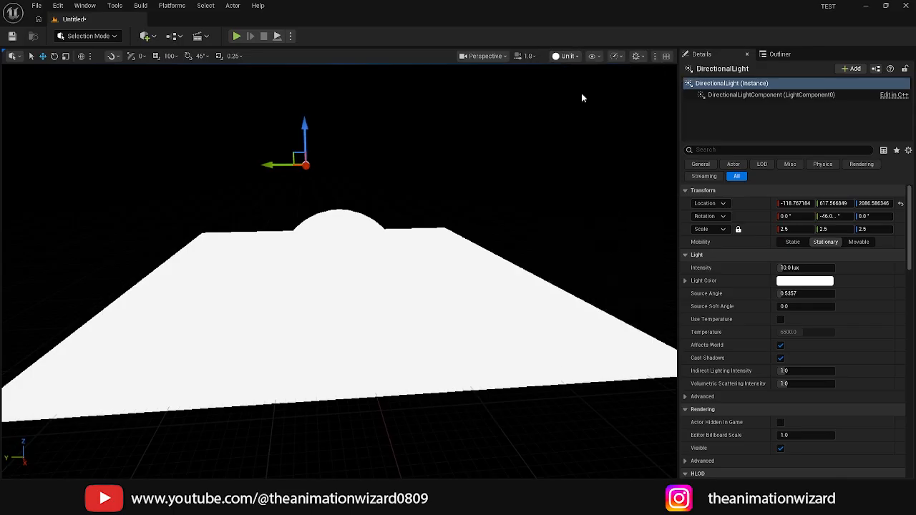
Step: Move the directional light along the Y axis to about -227, above the sphere
alt+drag(369, 237, 317, 164)
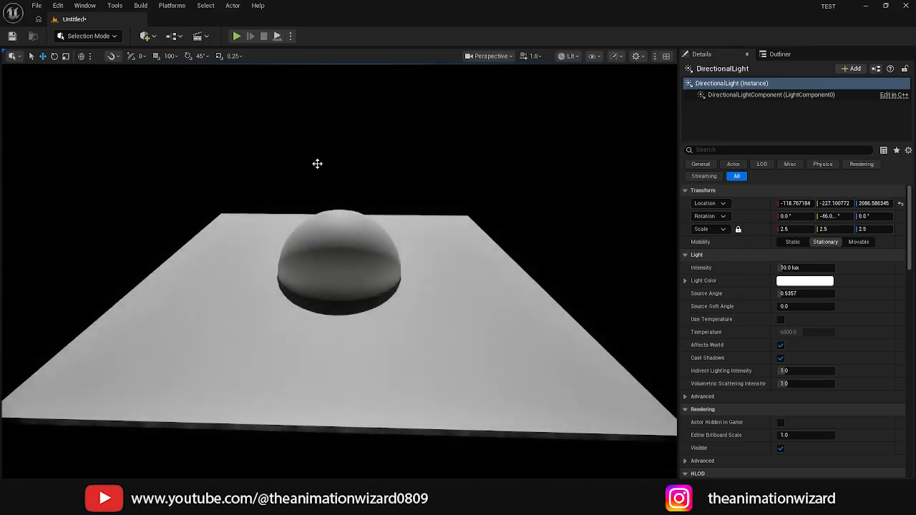
alt+drag(379, 180, 341, 249)
scroll(342, 167, up, 5)
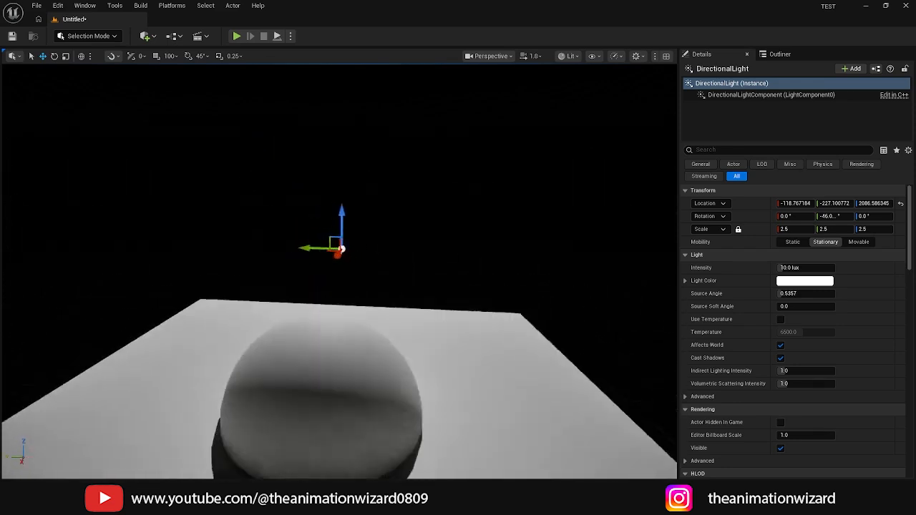
Step: Rotate the directional light to about 180°, -143.5°, 180° so the sphere is lit from a different direction
alt+drag(179, 236, 198, 262)
alt+drag(153, 201, 175, 227)
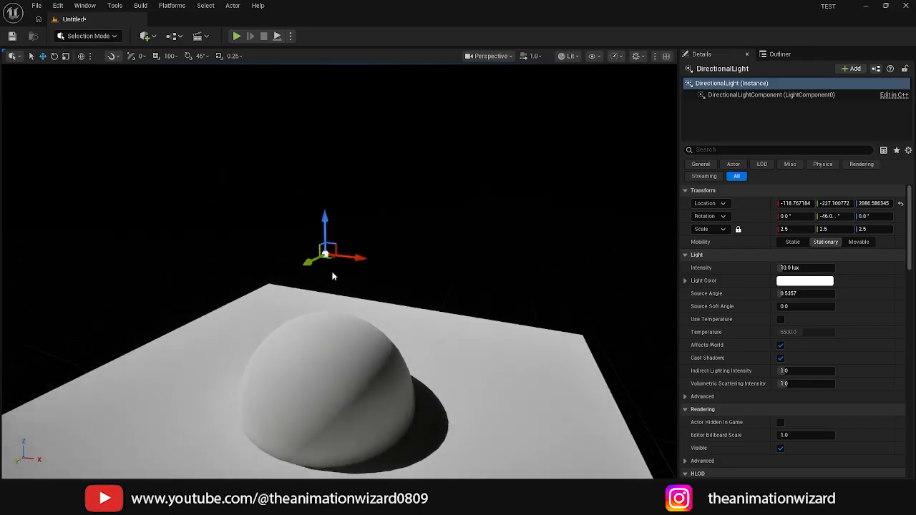
key(e)
drag(383, 275, 377, 255)
alt+drag(377, 255, 254, 218)
alt+drag(494, 261, 472, 319)
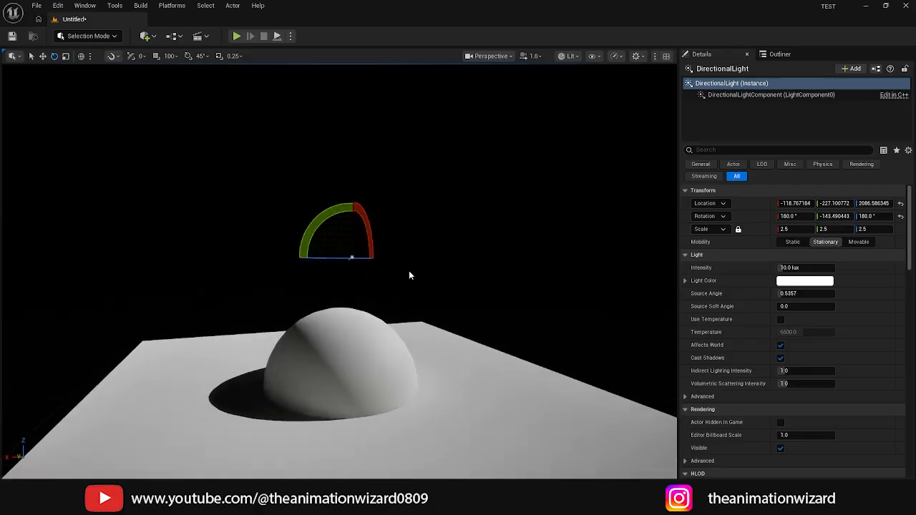
Step: Add a Sky Atmosphere actor to the level and view the sky behind the floor and sphere
click(154, 38)
mouse_move(173, 140)
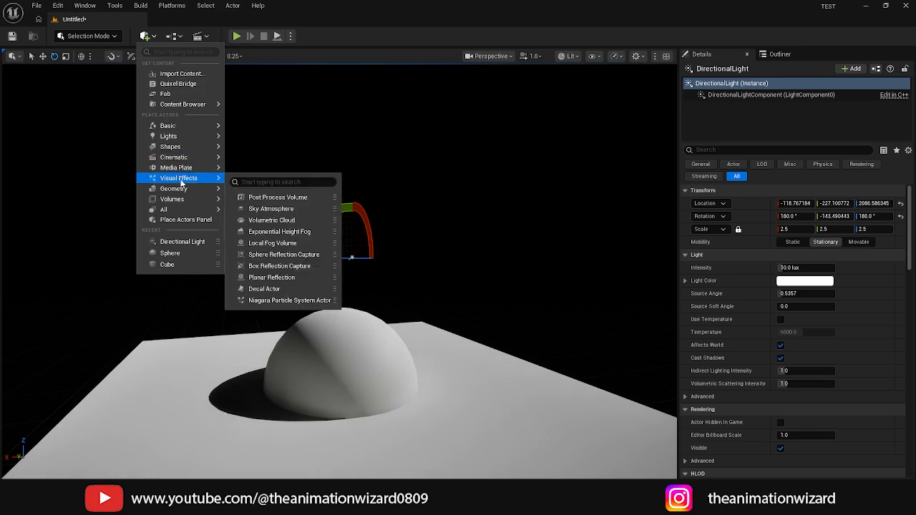
click(254, 209)
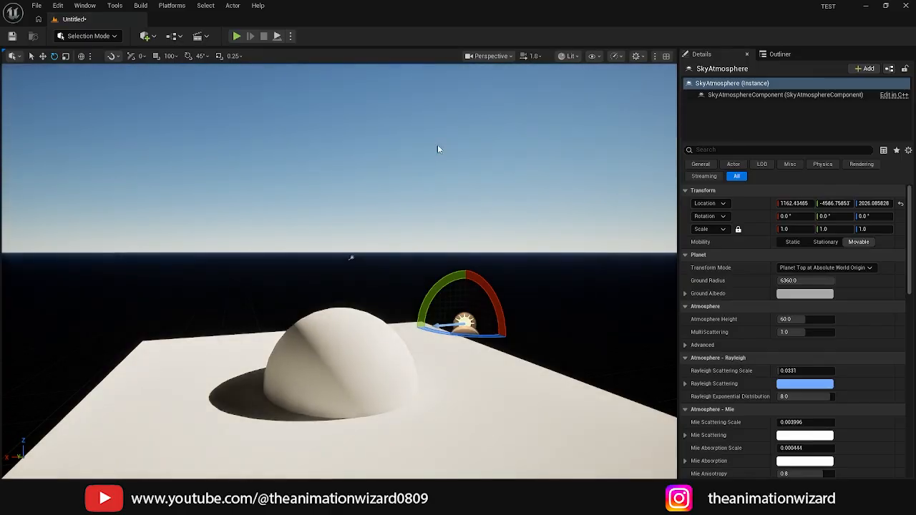
right_drag(451, 225, 451, 258)
right_drag(351, 259, 495, 241)
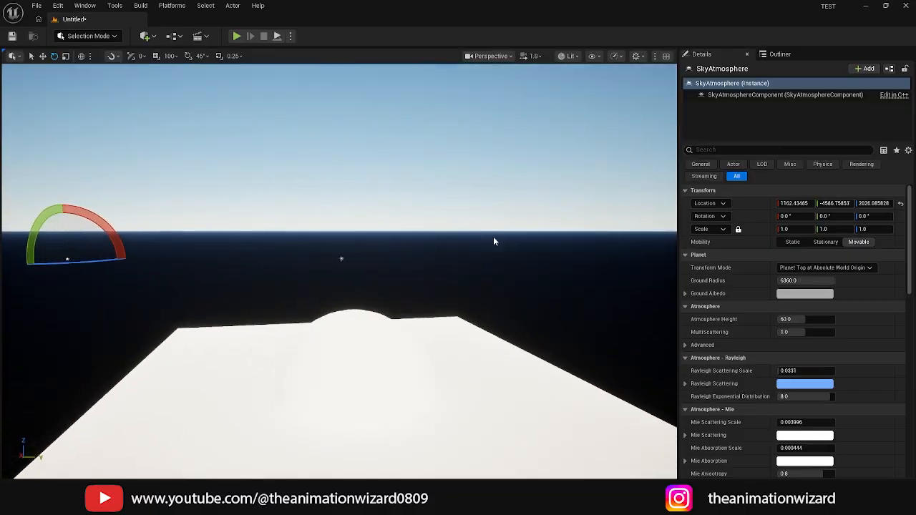
Step: Add a Volumetric Cloud actor to the level and view the clouds from another angle
click(145, 40)
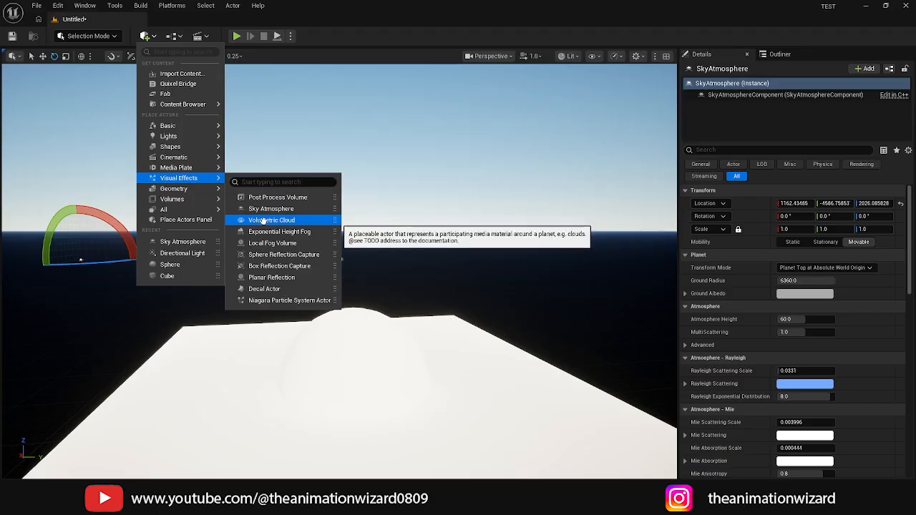
drag(276, 221, 488, 322)
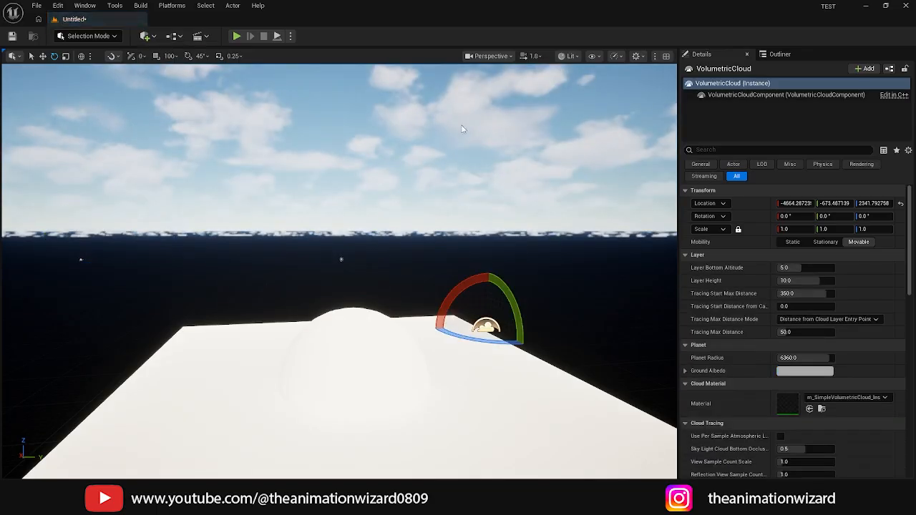
alt+drag(463, 131, 384, 160)
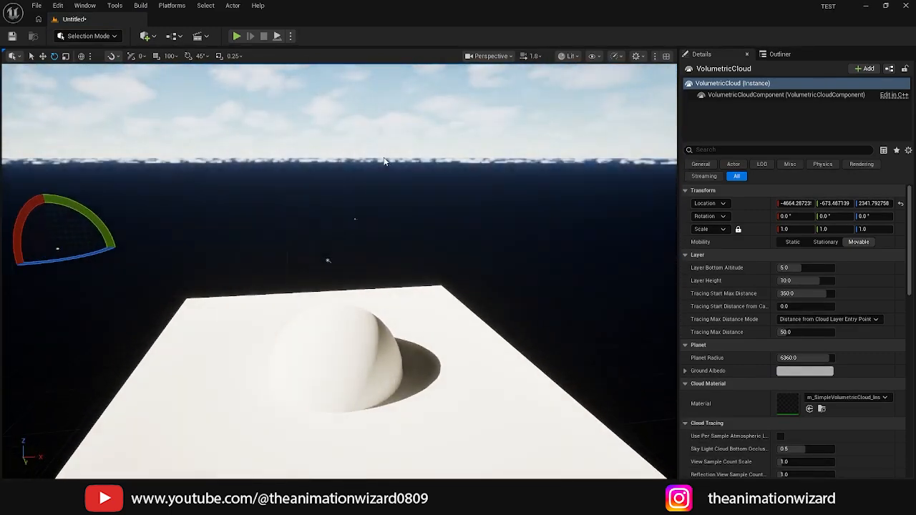
Step: Add an Exponential Height Fog actor to the level and view its effect on the horizon
click(151, 37)
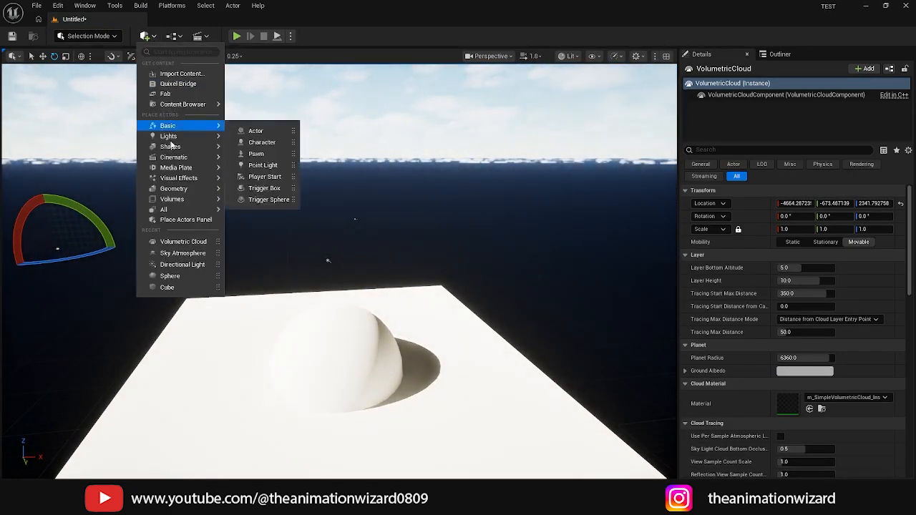
mouse_move(184, 184)
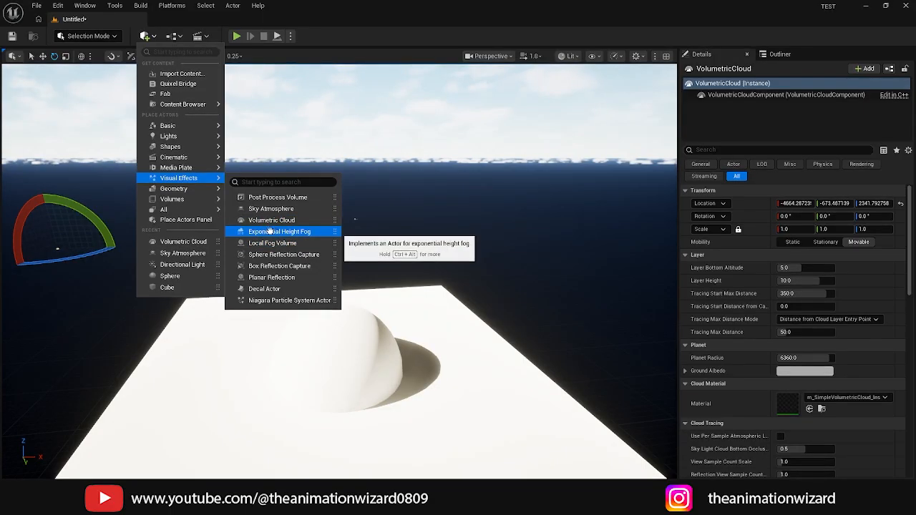
click(269, 230)
alt+drag(475, 306, 286, 237)
alt+drag(351, 260, 551, 311)
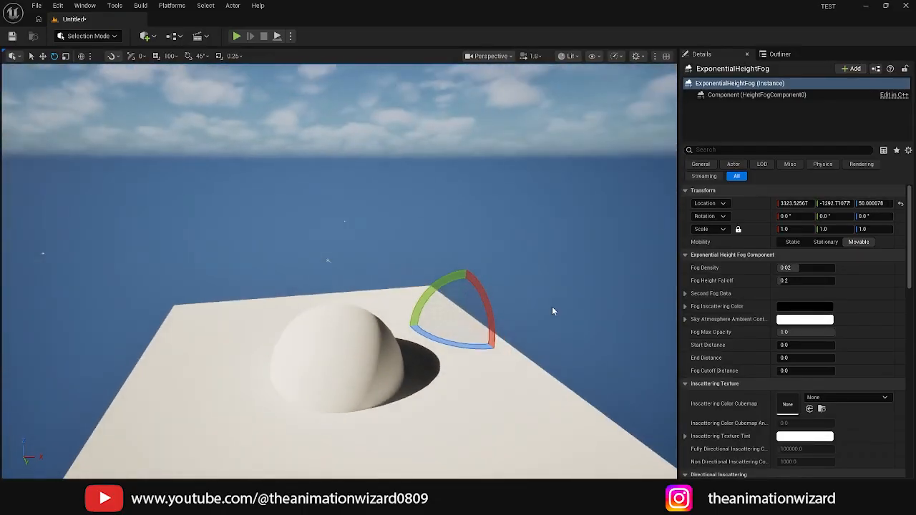
Step: Review the level's actors one by one: cube, directional light, height fog, sky atmosphere, sphere and volumetric cloud
click(780, 54)
click(744, 208)
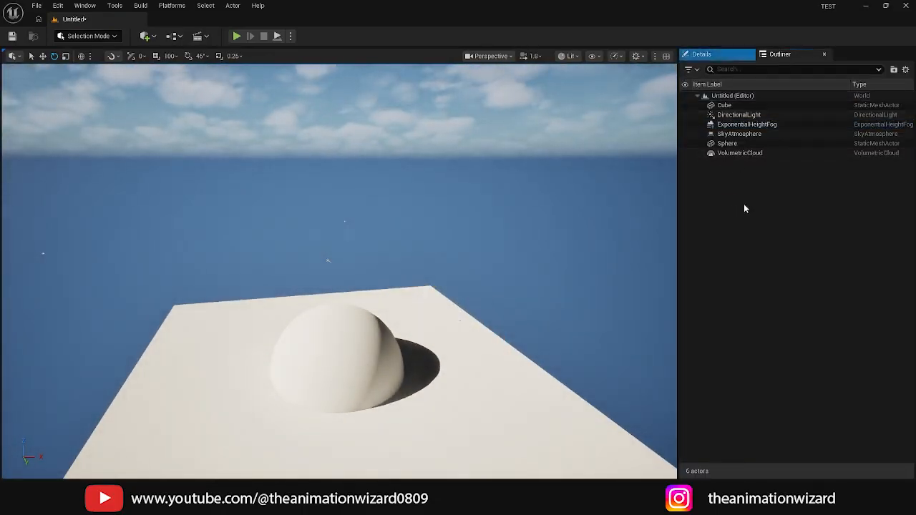
click(721, 105)
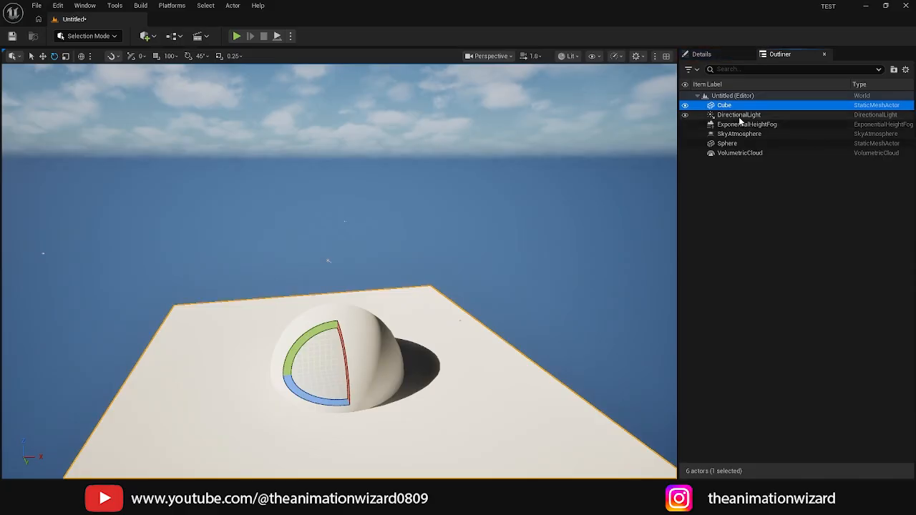
click(741, 115)
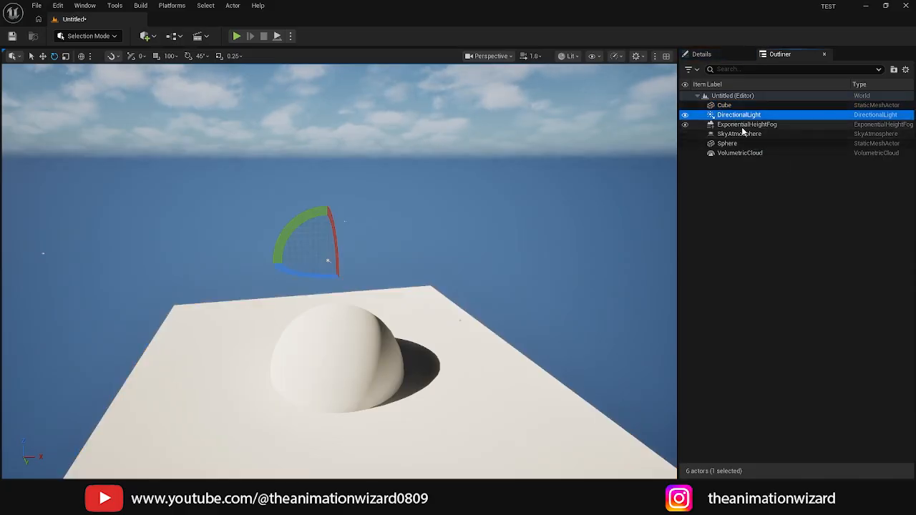
click(746, 124)
click(746, 135)
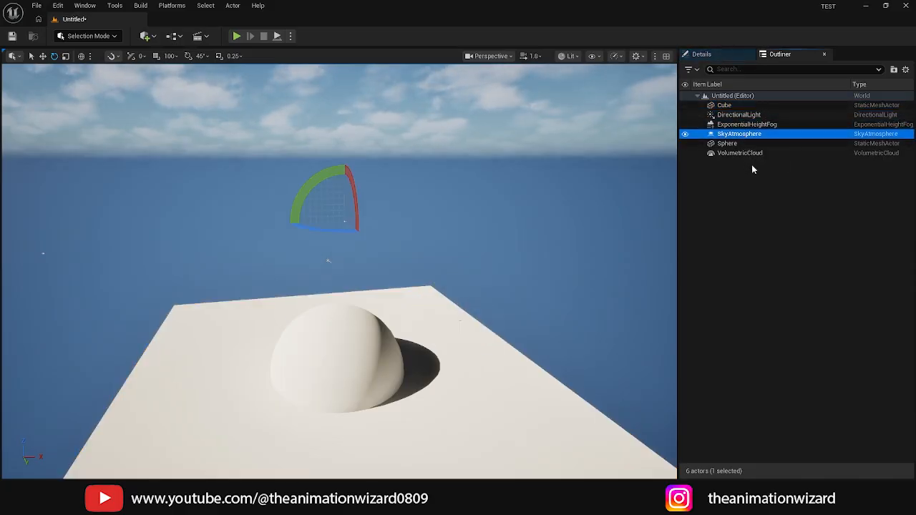
click(727, 144)
click(737, 153)
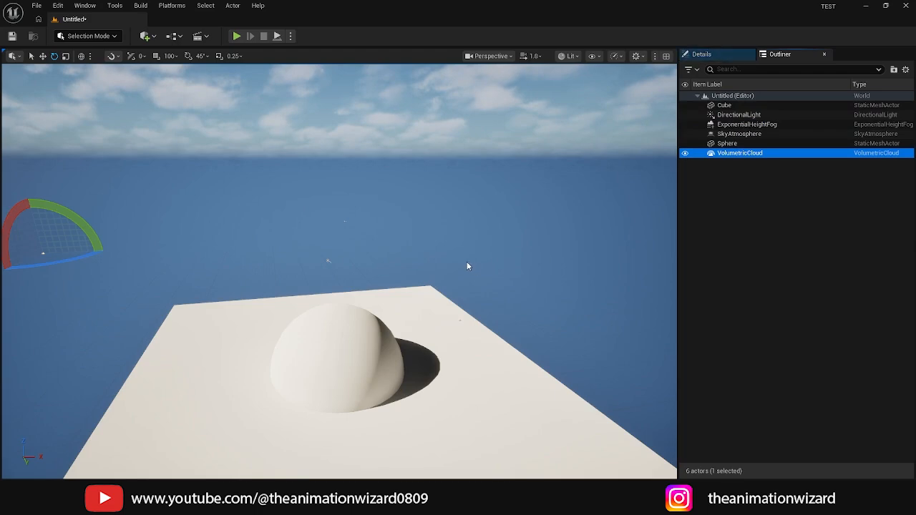
Step: Raise the sphere along the Z axis to about 1422, so that it sits fully above the floor
alt+drag(466, 266, 489, 266)
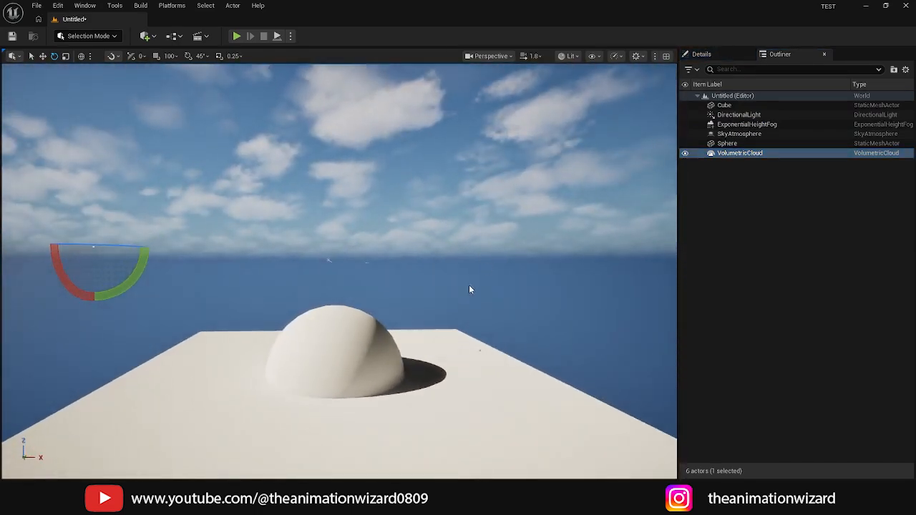
click(379, 341)
alt+drag(468, 318, 524, 299)
key(f)
scroll(495, 294, down, 1)
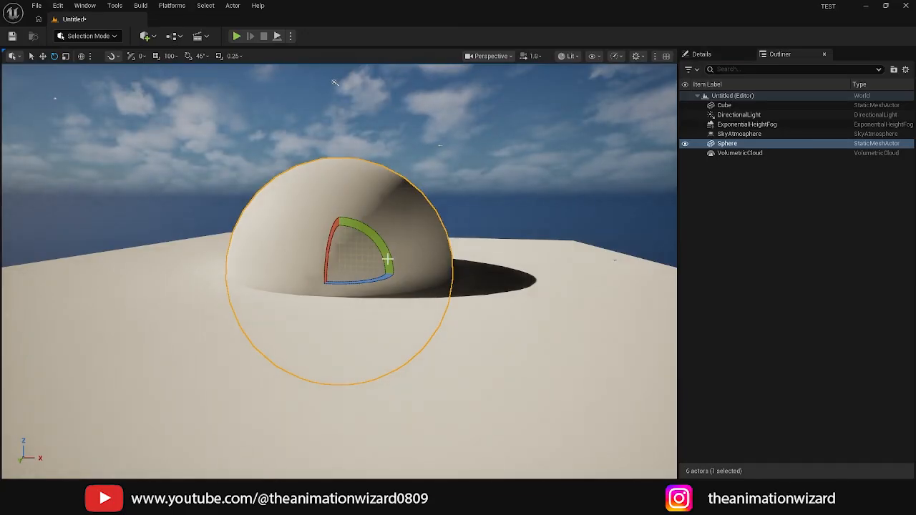
click(42, 56)
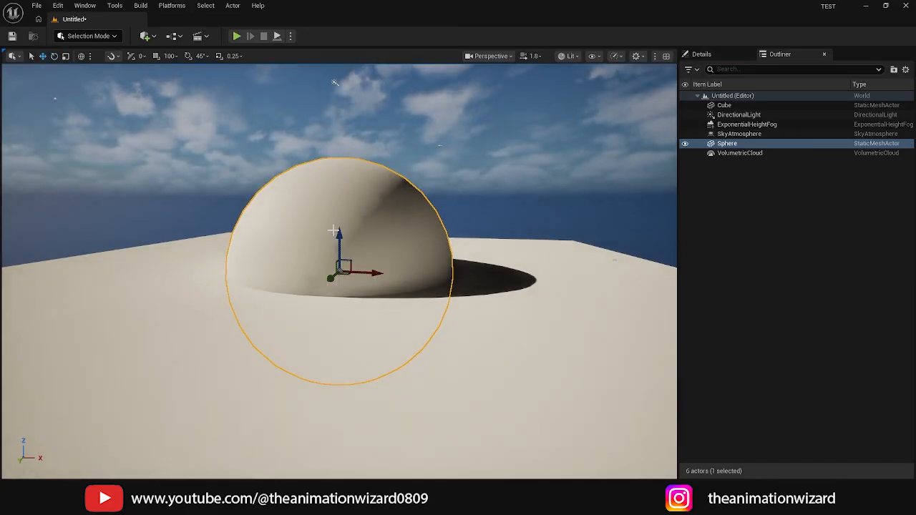
scroll(346, 238, down, 2)
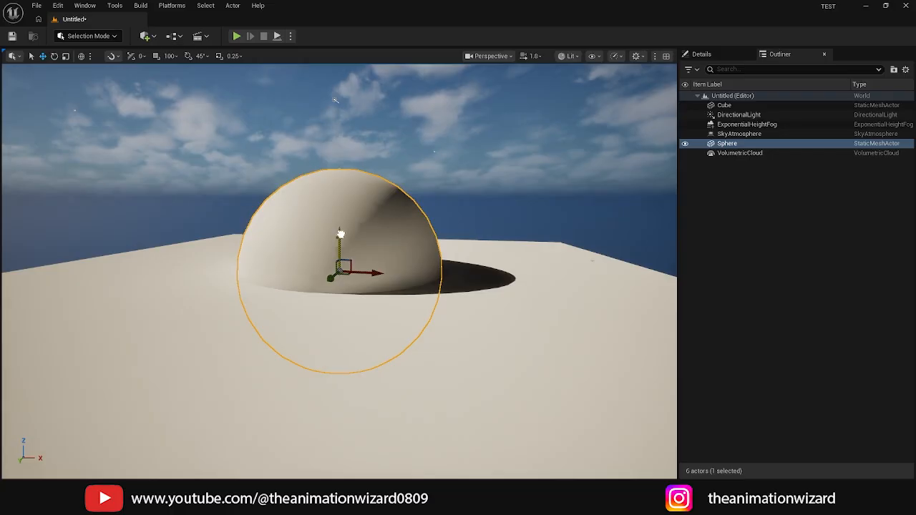
drag(341, 234, 348, 122)
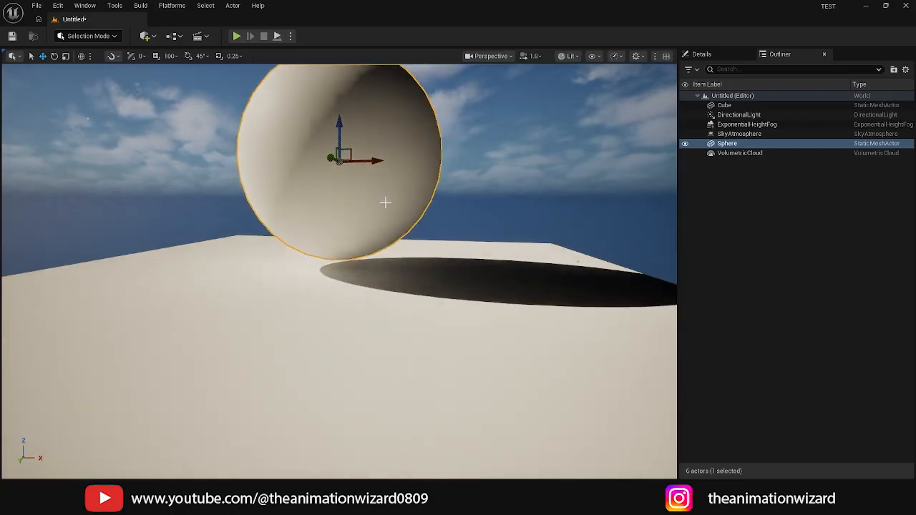
Step: Scale the sphere down uniformly to about 24.14 with the Scale tool
scroll(385, 203, down, 1)
scroll(492, 236, down, 3)
alt+drag(486, 230, 460, 191)
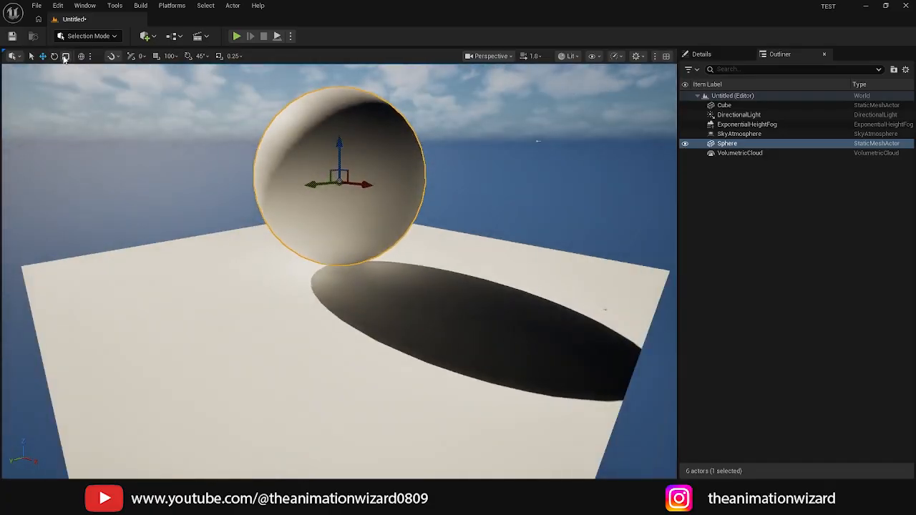
key(r)
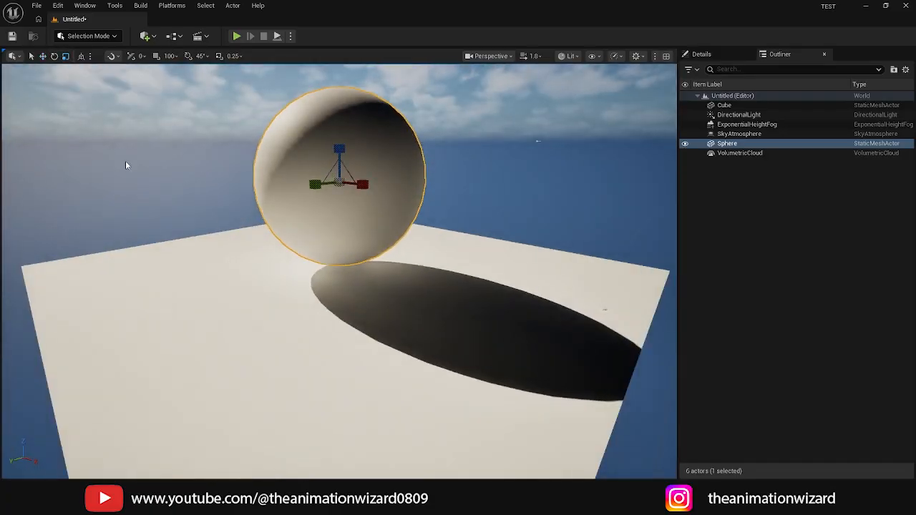
drag(340, 182, 333, 190)
Step: Set the sphere's uniform scale to 15, and reduce it further to 5
click(719, 55)
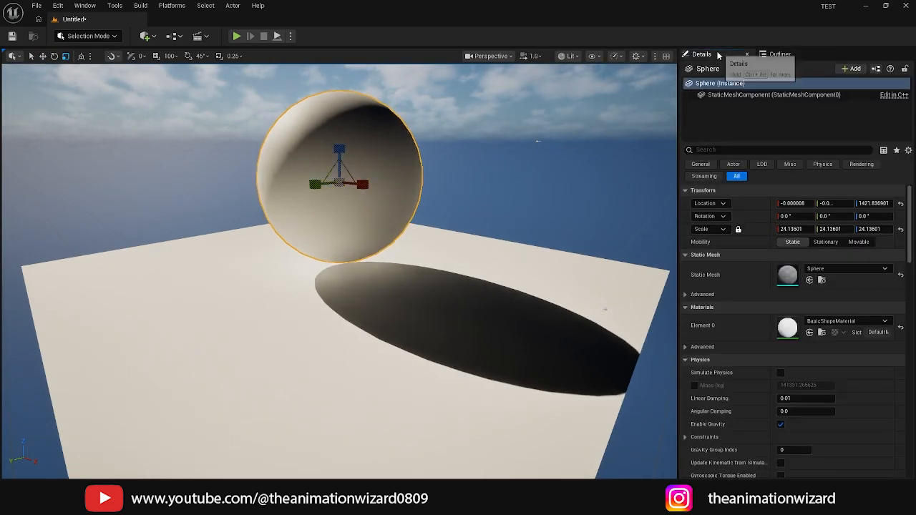
click(802, 230)
text(15)
key(Return)
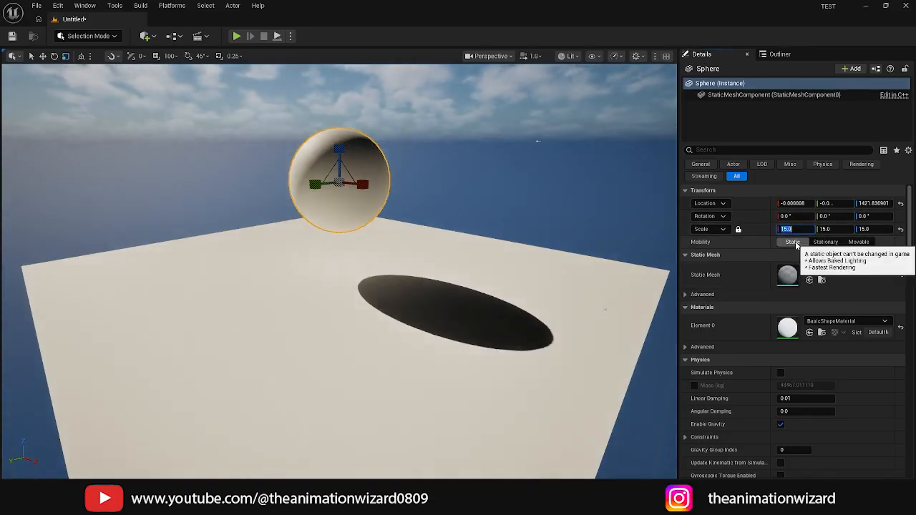
text(5)
key(Return)
Step: Switch to the Move tool and snap the floating sphere straight down onto the floor
alt+drag(309, 117, 215, 107)
alt+drag(354, 135, 394, 212)
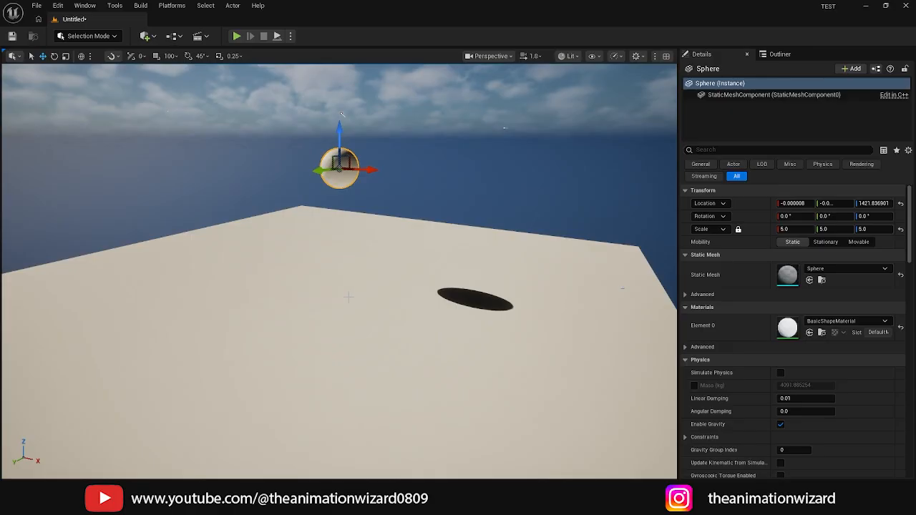
alt+drag(349, 297, 368, 213)
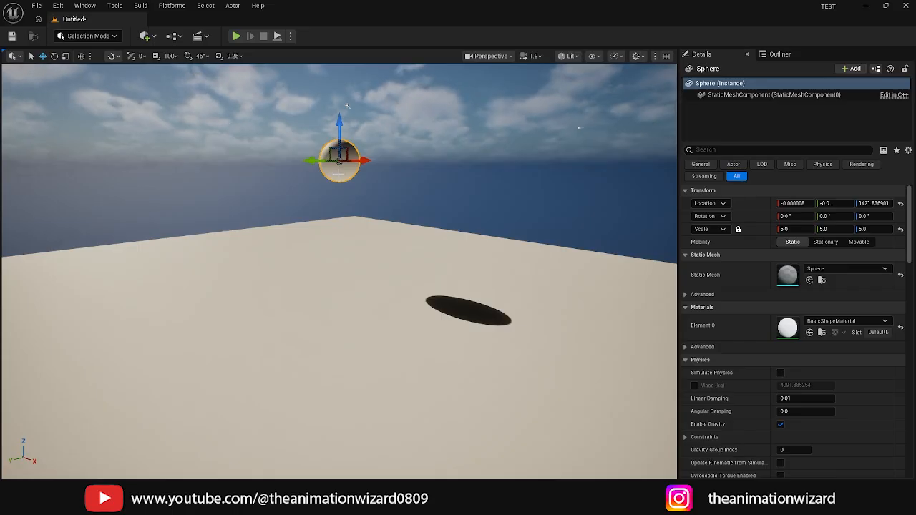
key(End)
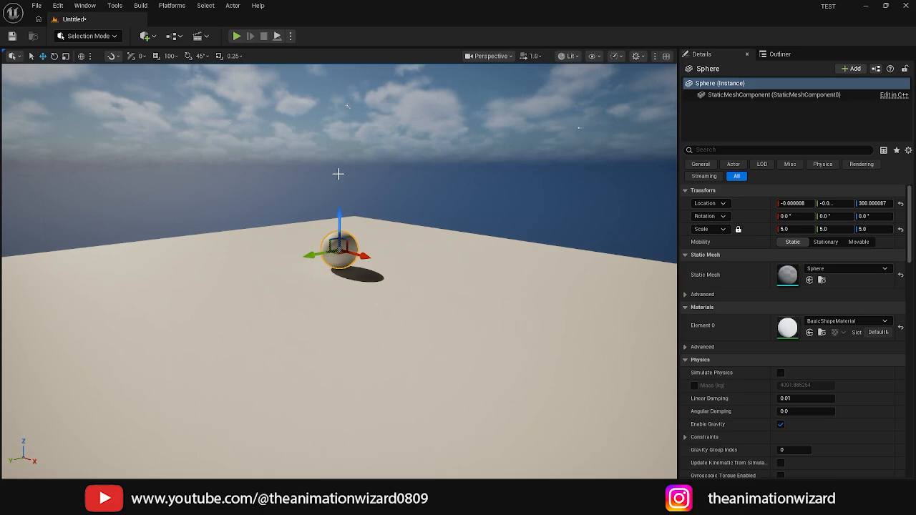
Step: Duplicate the sphere and place the copy in the air near the original, at about X 205 and Z 1279
mouse_move(347, 106)
alt+mouse_down()
mouse_move(343, 143)
mouse_move(336, 107)
mouse_move(330, 126)
mouse_move(312, 98)
mouse_move(334, 101)
alt+mouse_up()
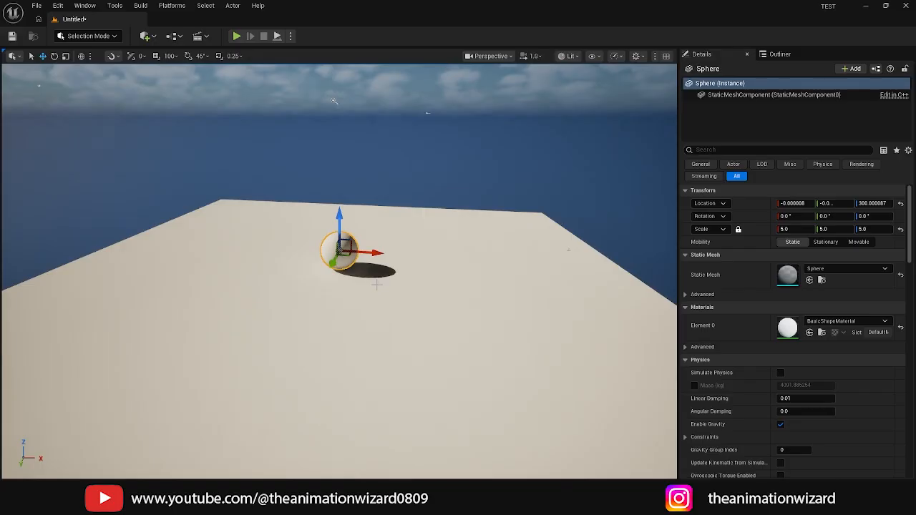
alt+drag(377, 252, 492, 275)
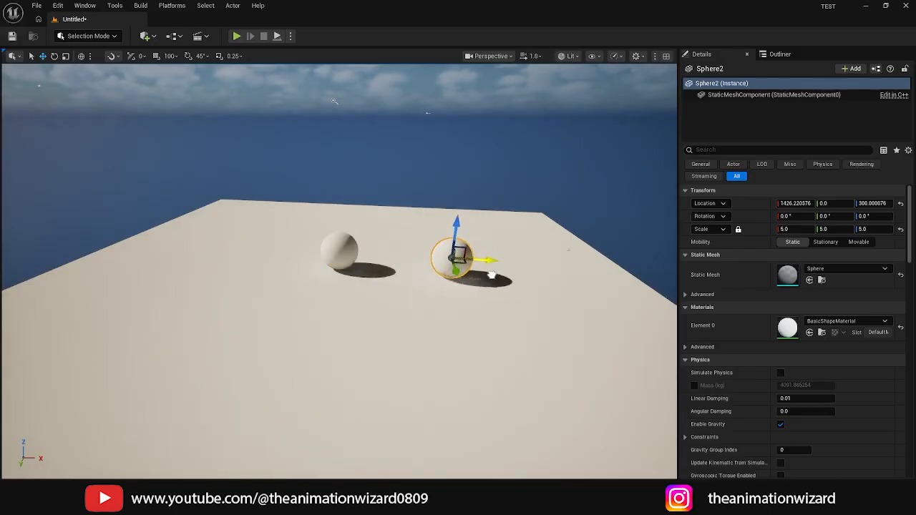
drag(457, 225, 448, 136)
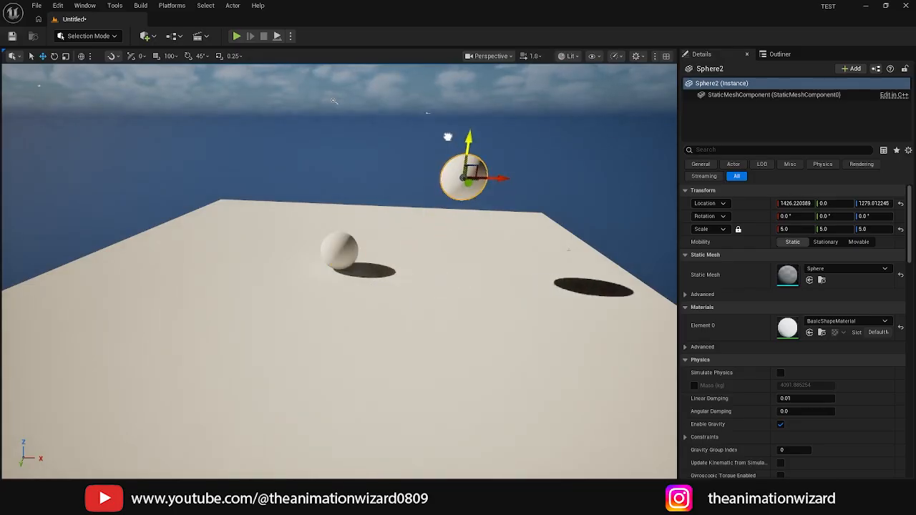
drag(486, 175, 369, 170)
alt+drag(368, 170, 328, 103)
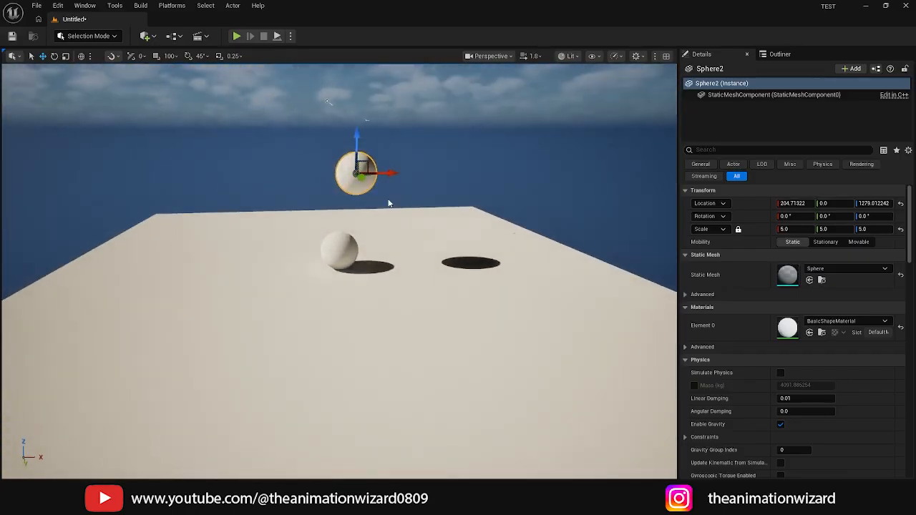
scroll(437, 317, up, 4)
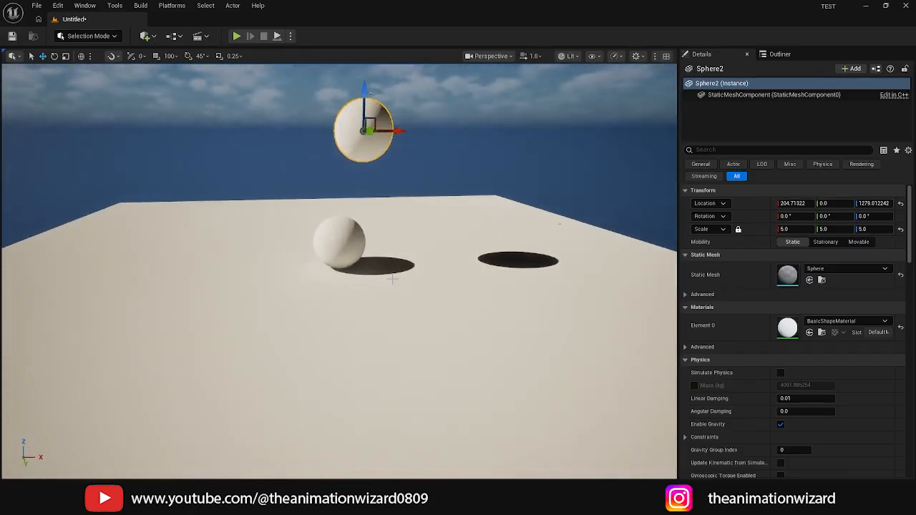
Step: Try to snap the duplicated sphere straight down onto whatever lies below it, and undo the latest changes
alt+drag(393, 278, 451, 269)
alt+drag(239, 119, 562, 211)
key(End)
key(ctrl+z)
key(ctrl+z)
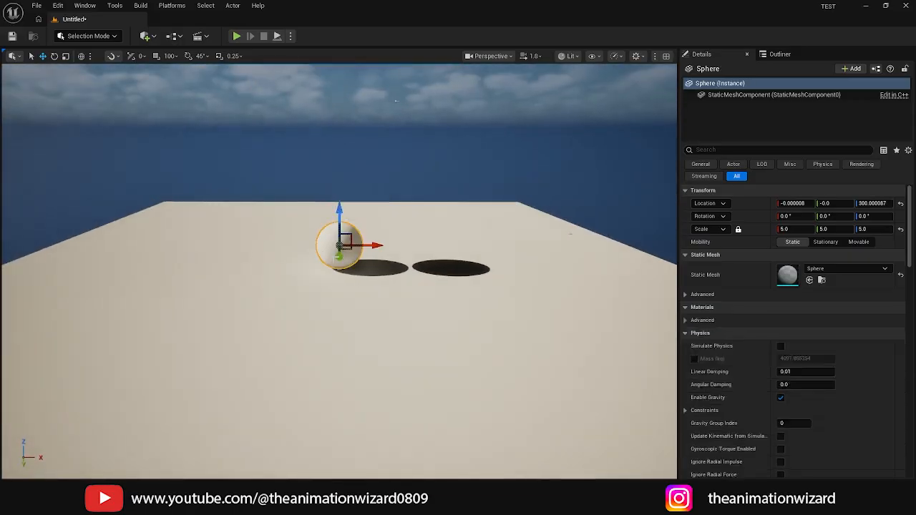
alt+drag(444, 247, 429, 218)
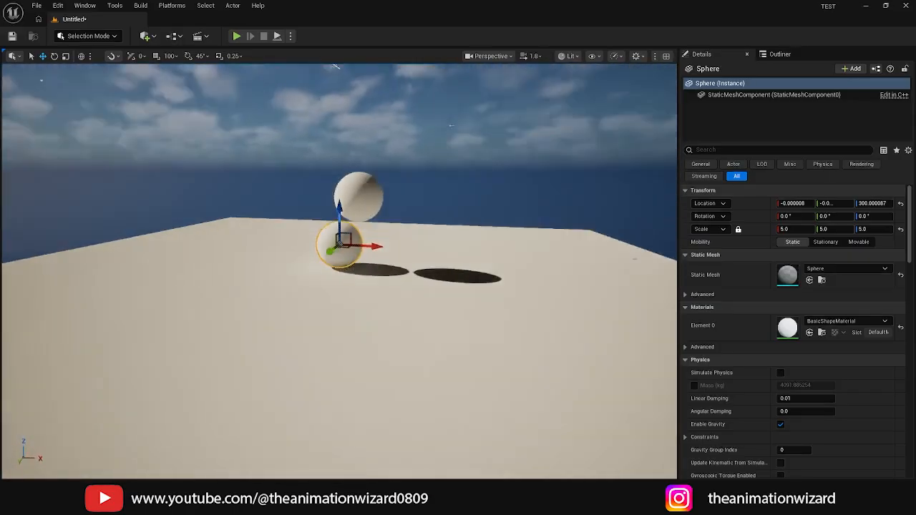
alt+drag(334, 66, 278, 201)
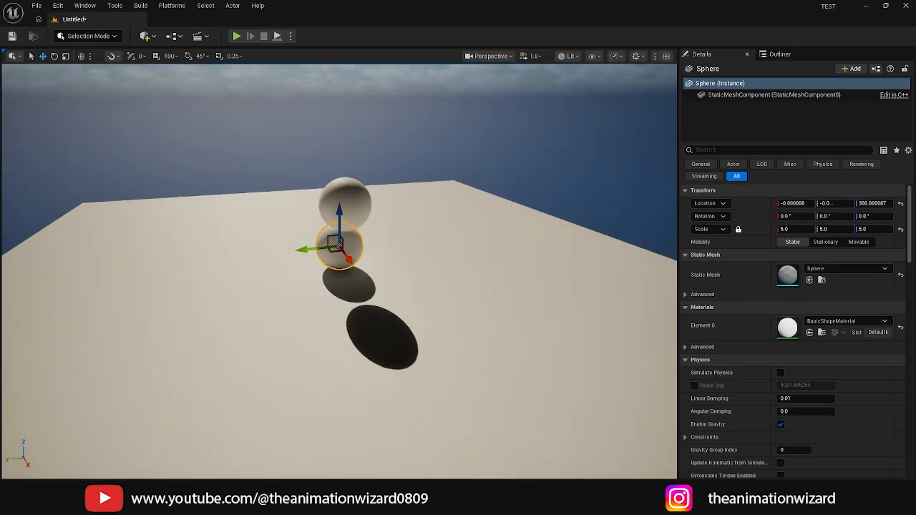
Step: Move the duplicated sphere along X to about 1347 and snap it down onto the floor
click(345, 202)
alt+drag(345, 203, 522, 215)
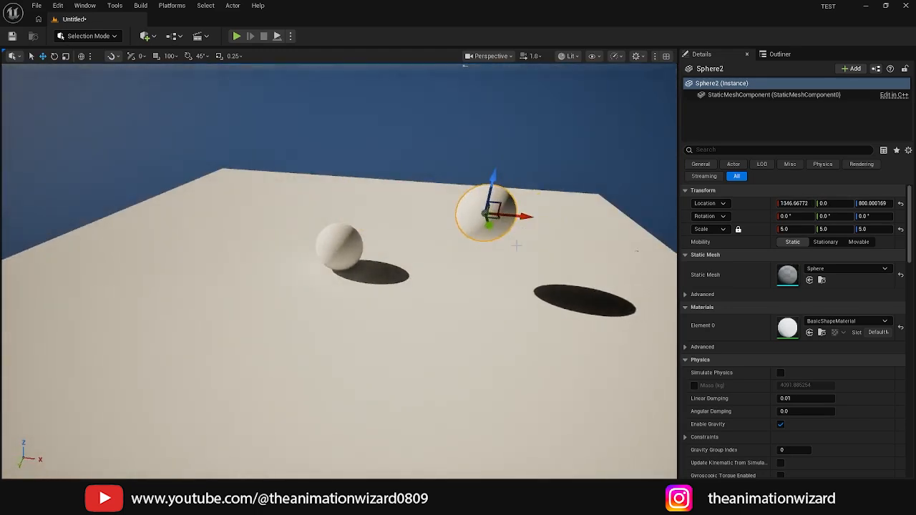
key(End)
alt+drag(504, 323, 329, 84)
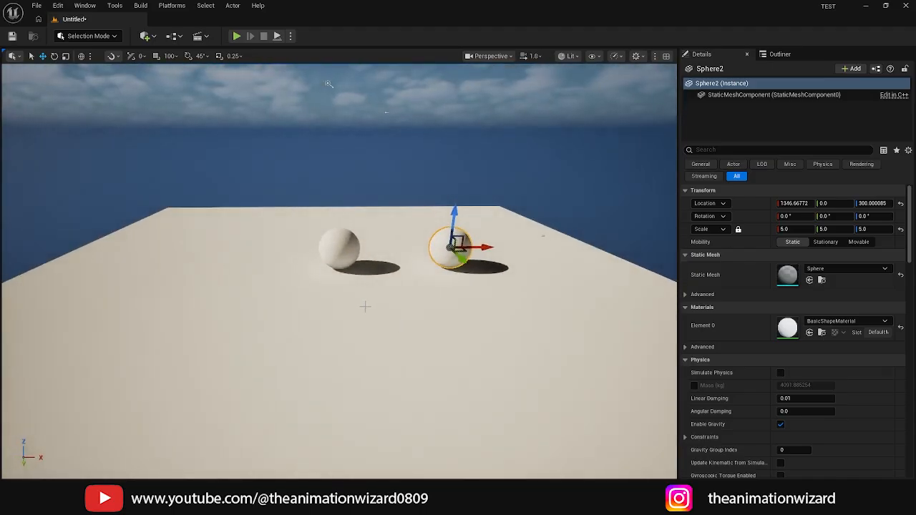
Step: Move the original sphere along negative X to leave a wide gap, and reselect the duplicated sphere
alt+drag(365, 306, 414, 271)
click(337, 251)
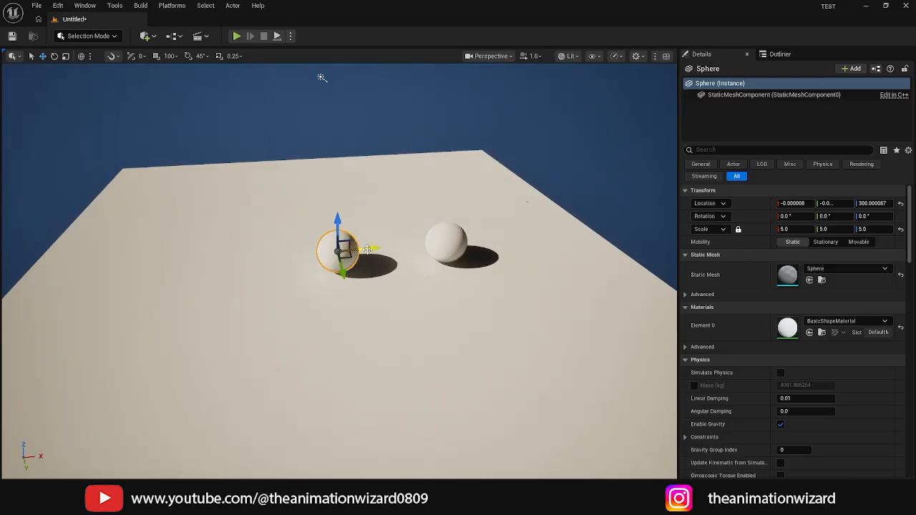
drag(367, 249, 236, 214)
click(458, 263)
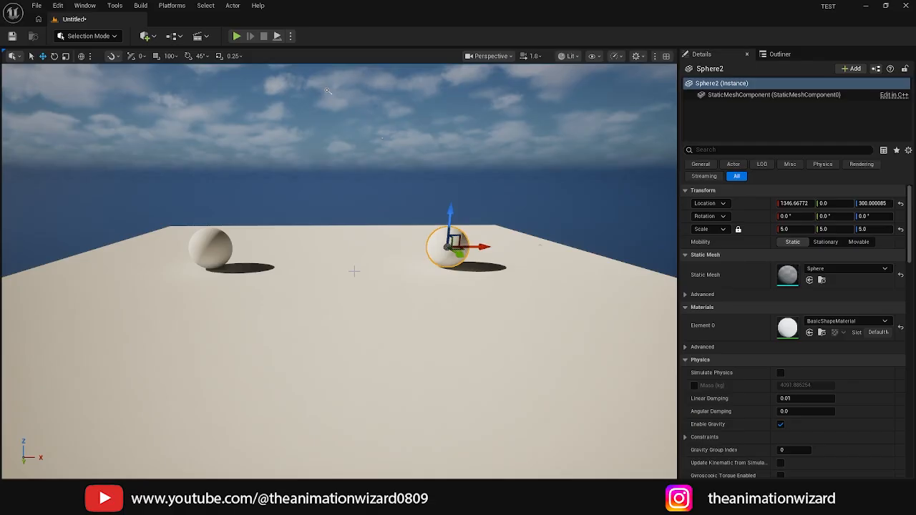
mouse_move(339, 272)
alt+mouse_down()
mouse_move(430, 315)
mouse_move(351, 186)
mouse_move(339, 269)
alt+mouse_up()
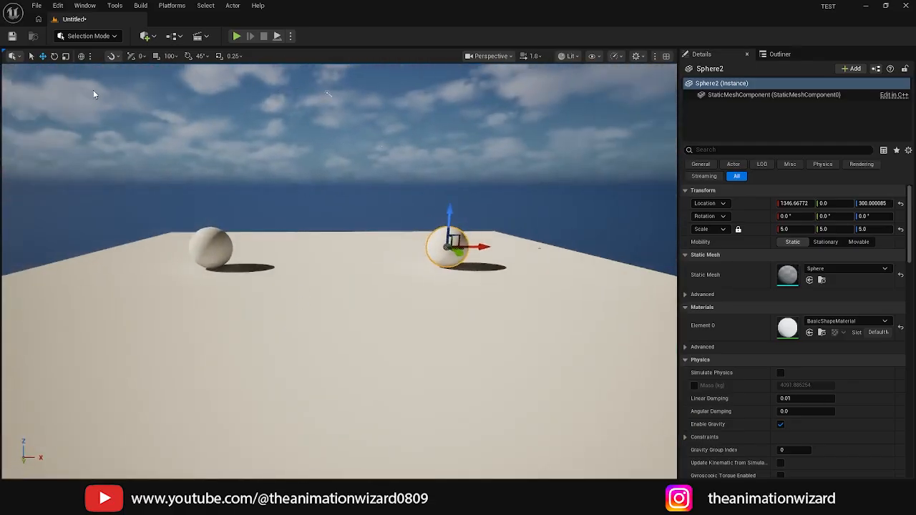
Step: Add a basic cube shape to the level and focus the view on it
click(153, 39)
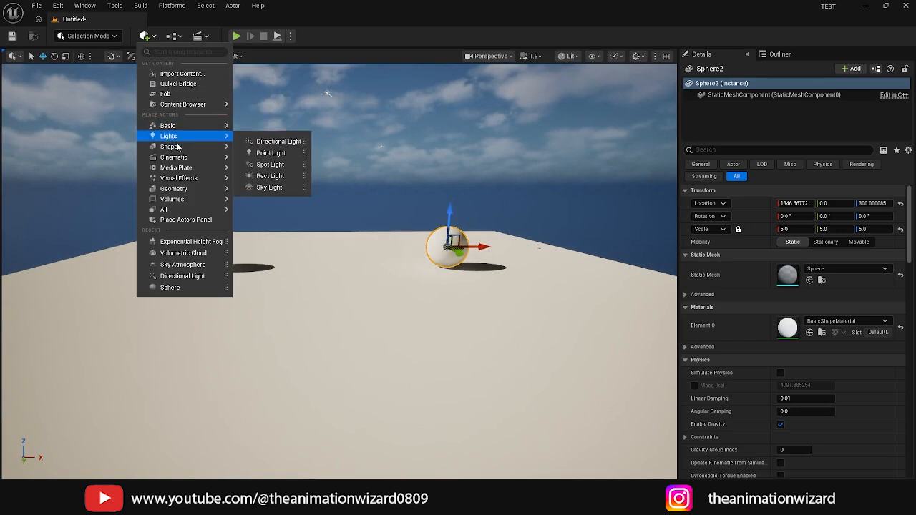
mouse_move(172, 147)
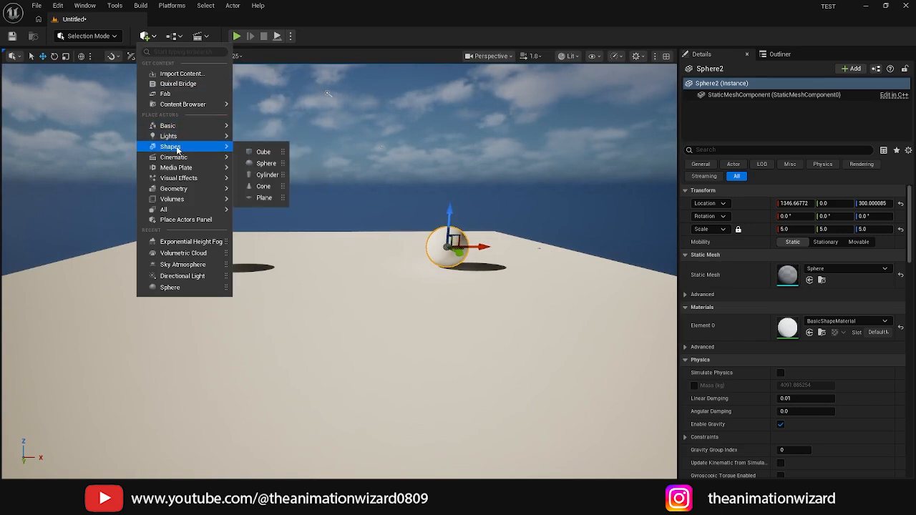
click(262, 153)
key(d)
right_drag(449, 296, 426, 304)
scroll(425, 303, down, 3)
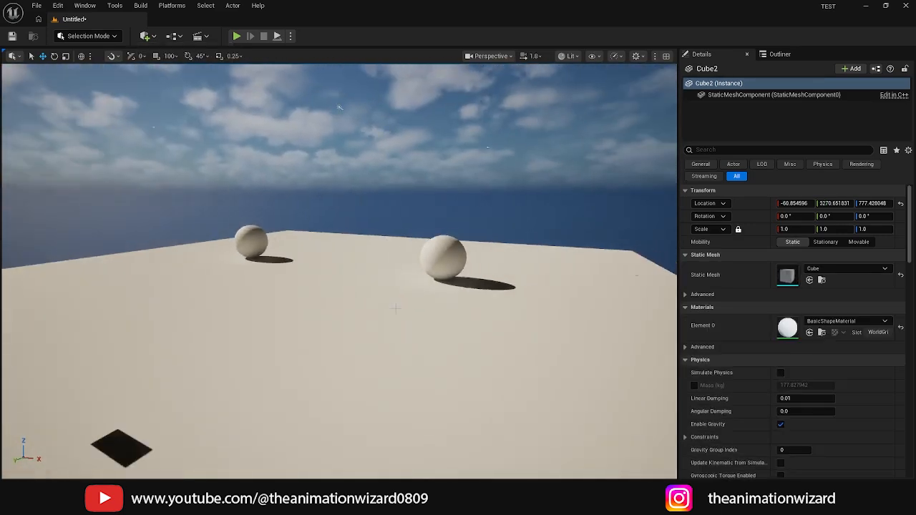
key(f)
scroll(396, 311, down, 6)
alt+drag(397, 310, 397, 310)
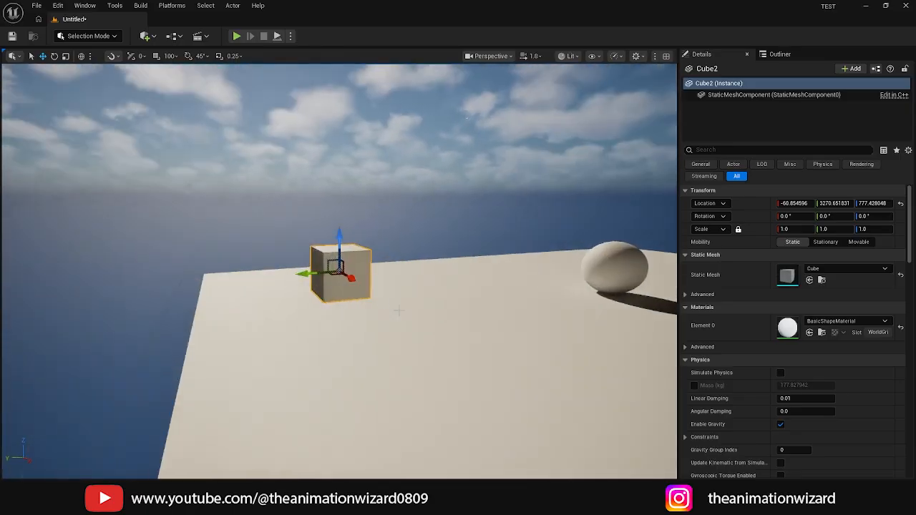
Step: Move the small cube along Y to about 2023 and snap it down onto the floor
drag(312, 275, 669, 247)
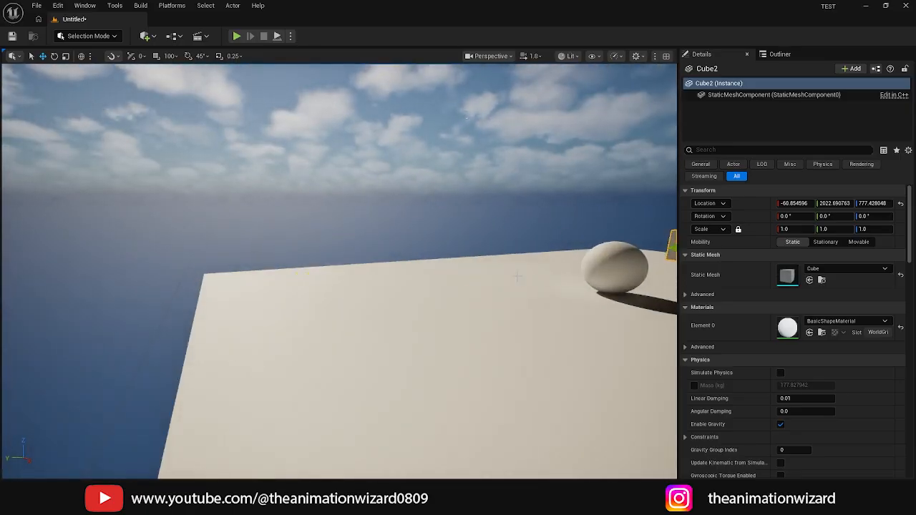
alt+drag(517, 276, 400, 302)
key(f)
scroll(421, 265, down, 5)
key(End)
key(f)
scroll(434, 317, down, 5)
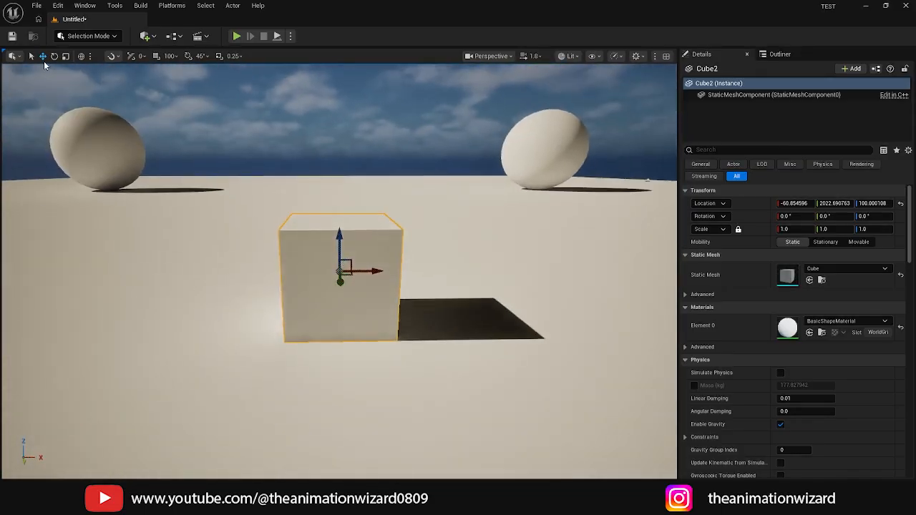
Step: Rotate the small cube about its Z axis by about 38°, and return to the Move tool
alt+drag(426, 237, 401, 275)
key(e)
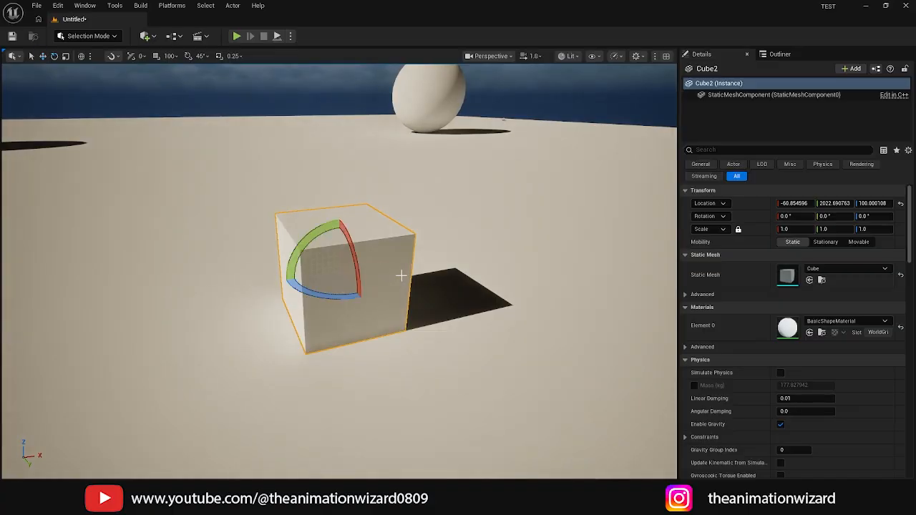
drag(331, 296, 408, 293)
key(w)
scroll(456, 290, down, 6)
scroll(416, 301, up, 2)
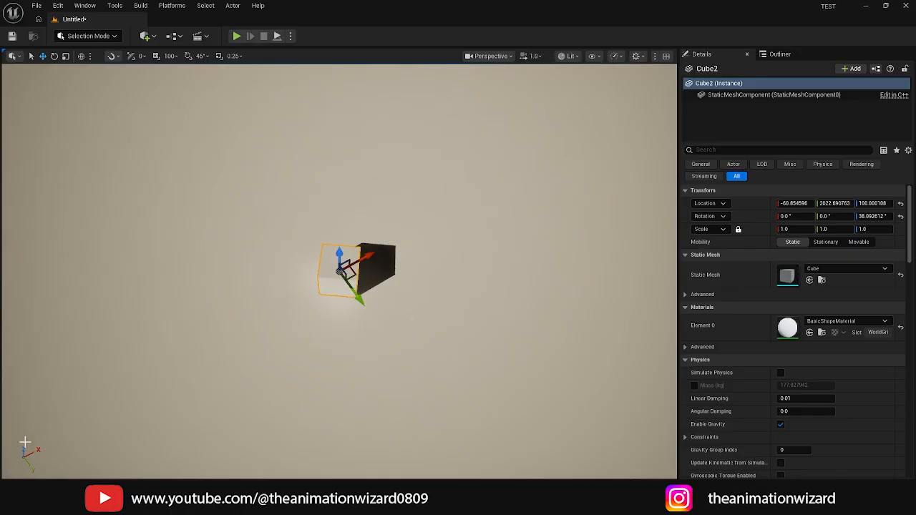
Step: Switch the gizmo to local space and move the cube along its own X axis to about X 23, Y 2088
alt+drag(408, 294, 366, 298)
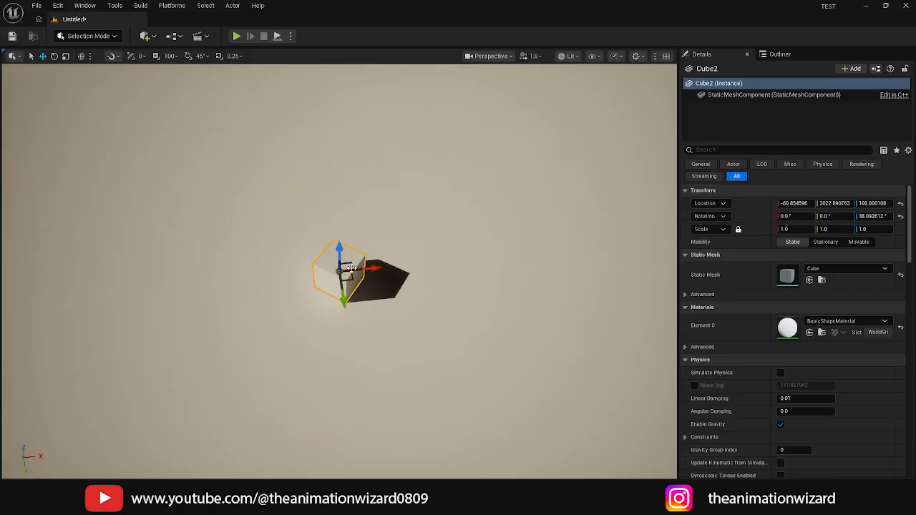
alt+drag(366, 298, 401, 319)
scroll(401, 319, up, 3)
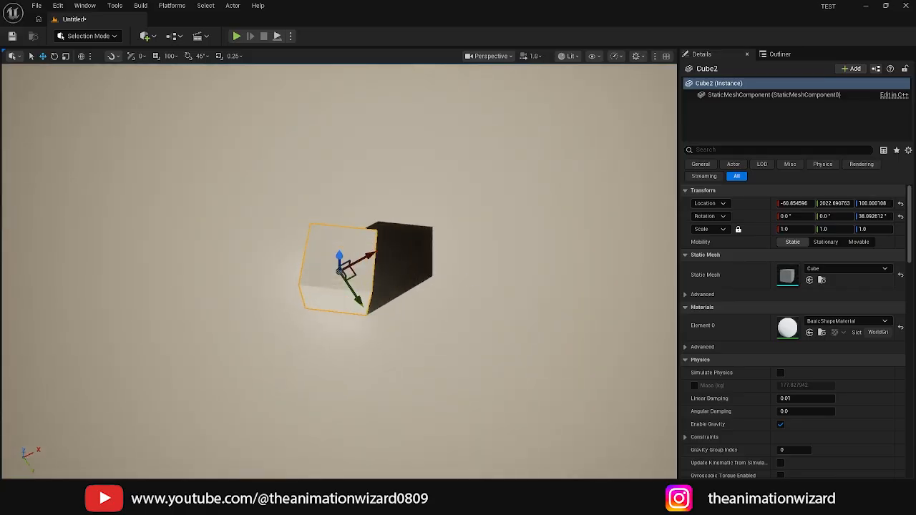
alt+drag(25, 107, 4, 105)
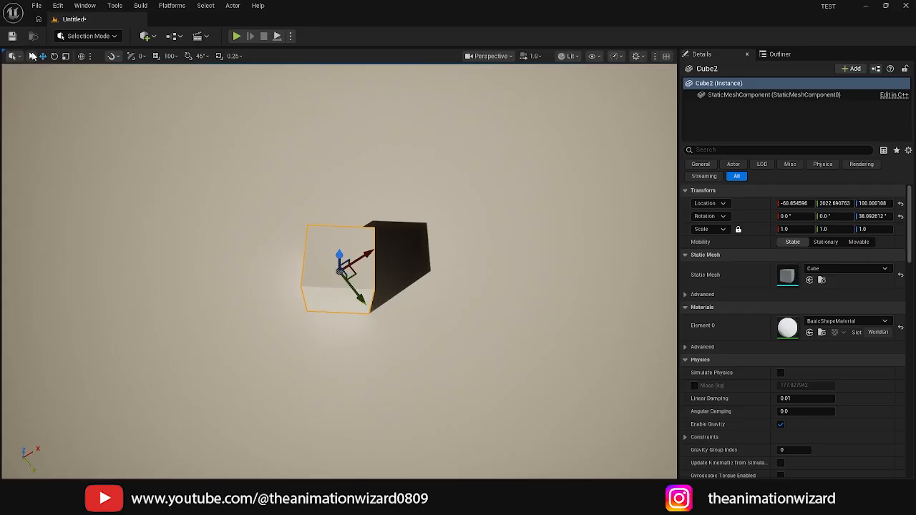
click(81, 57)
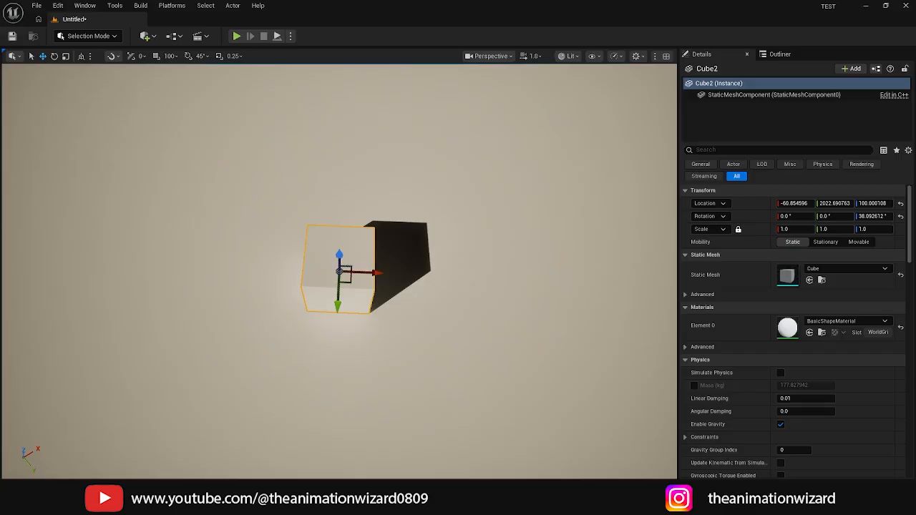
drag(389, 274, 453, 289)
alt+drag(454, 289, 55, 75)
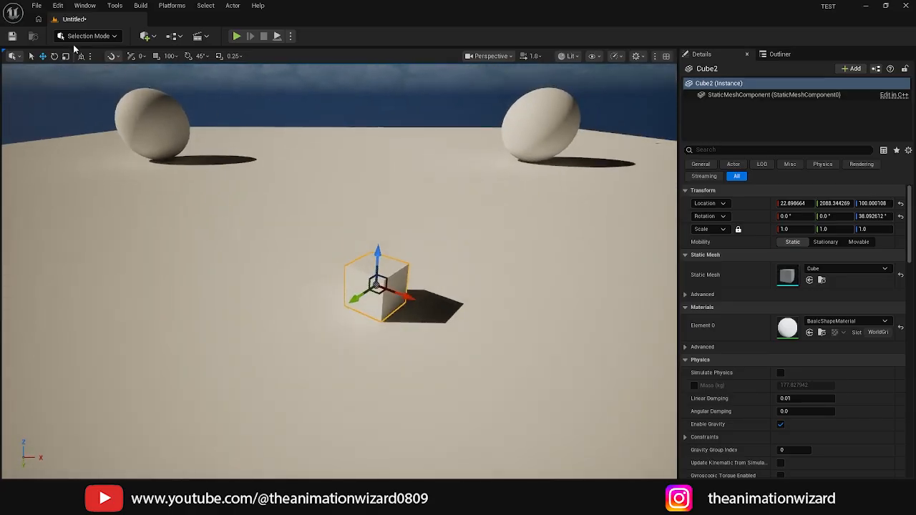
Step: Switch the gizmo back to world space and move the cube along X to about -58
click(81, 57)
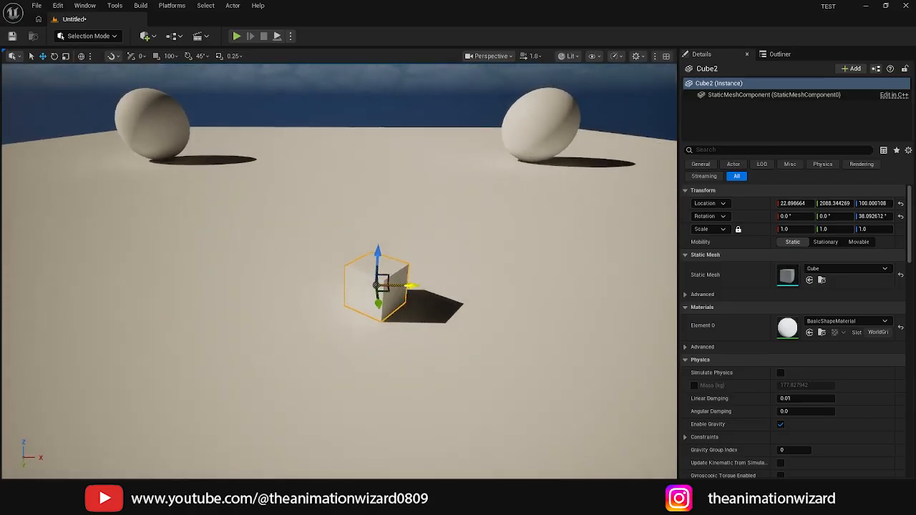
drag(405, 282, 383, 322)
alt+drag(434, 353, 120, 150)
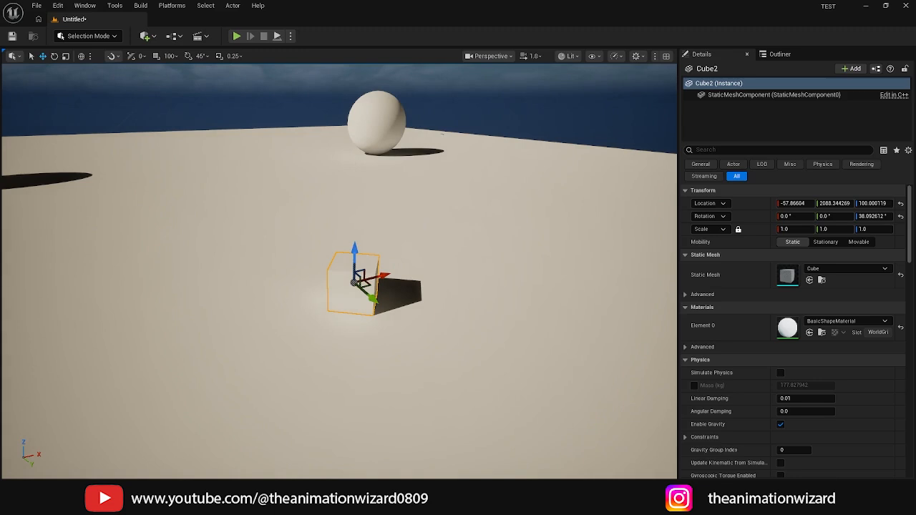
mouse_move(454, 240)
alt+mouse_down()
mouse_move(508, 315)
mouse_move(472, 247)
mouse_move(454, 240)
alt+mouse_up()
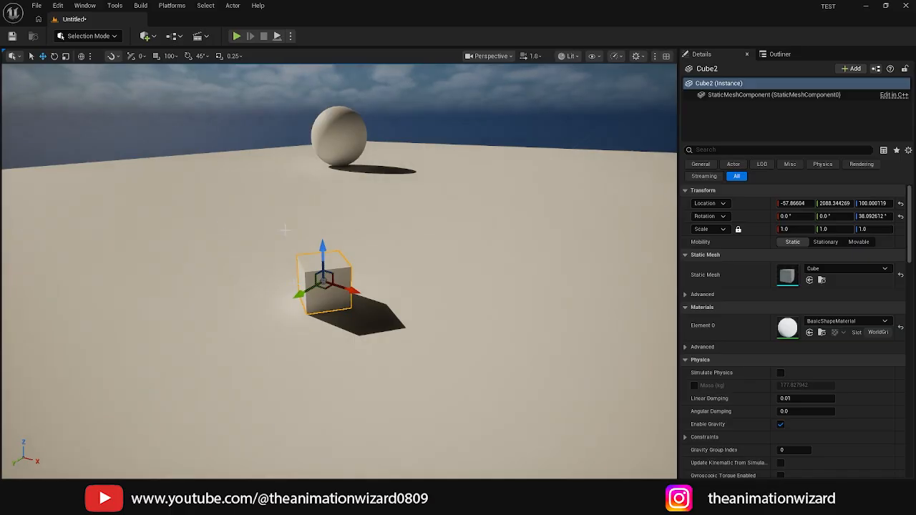
Step: Replace the rotated cube with a new basic cube and raise it to sit on the floor at Z 100
key(Delete)
click(145, 35)
mouse_move(177, 130)
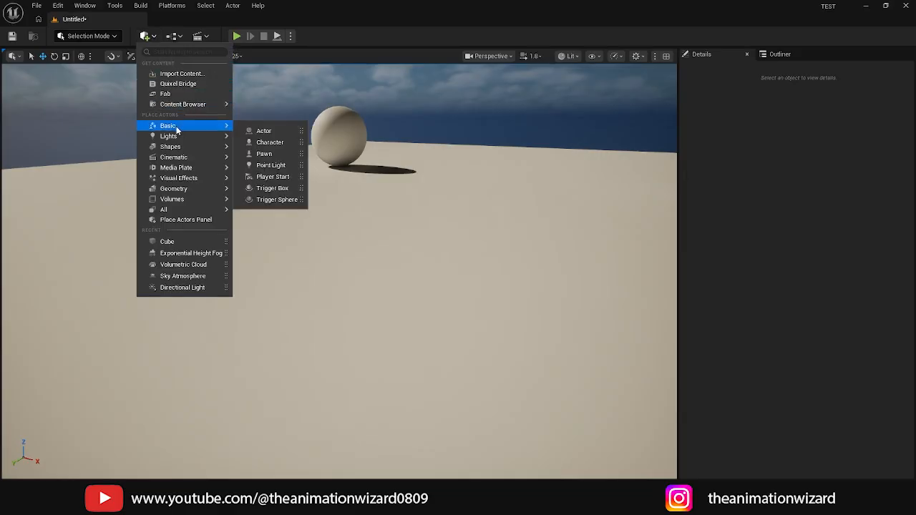
mouse_move(172, 146)
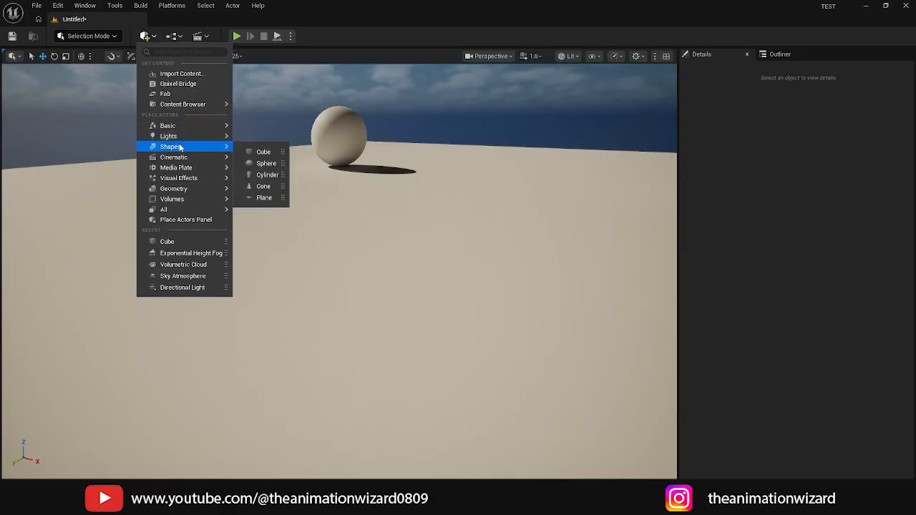
click(263, 152)
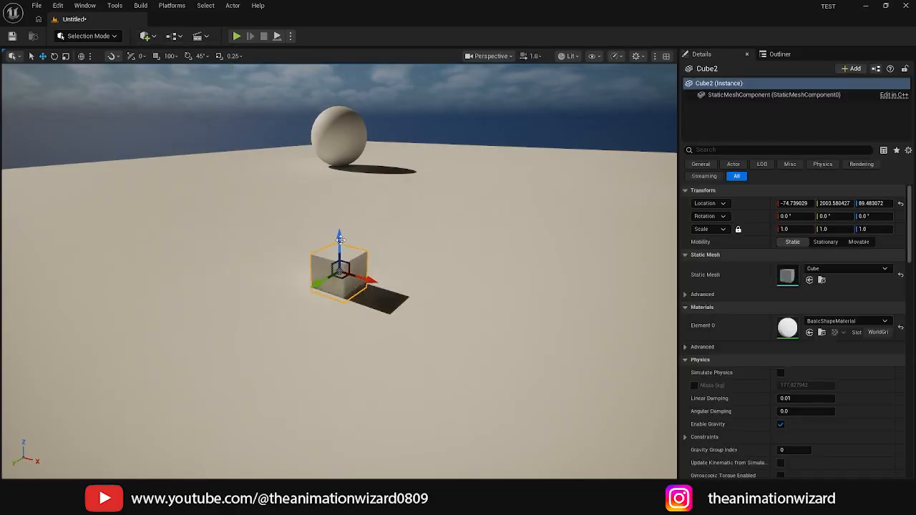
mouse_move(340, 240)
mouse_down()
mouse_move(336, 108)
mouse_move(340, 239)
mouse_up()
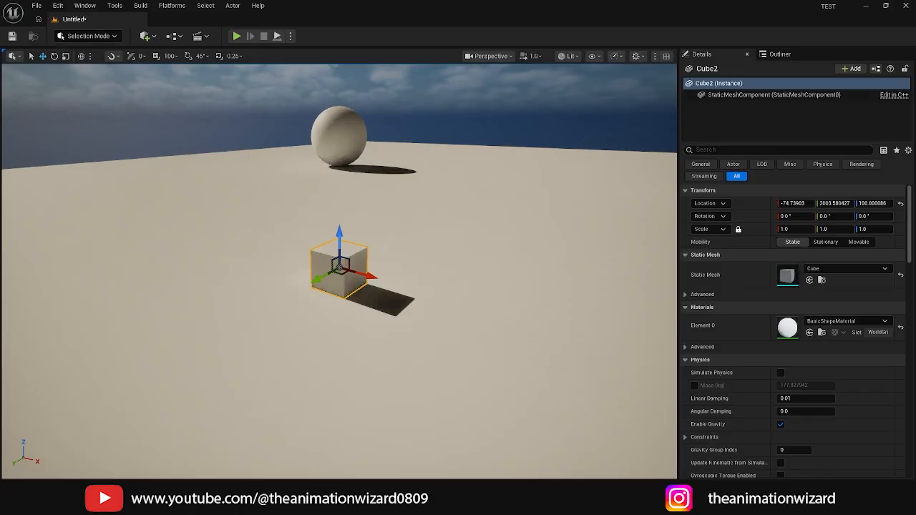
Step: Examine the new cube's pivot with the Rotate tool, and return to the Move tool
alt+drag(357, 272, 430, 276)
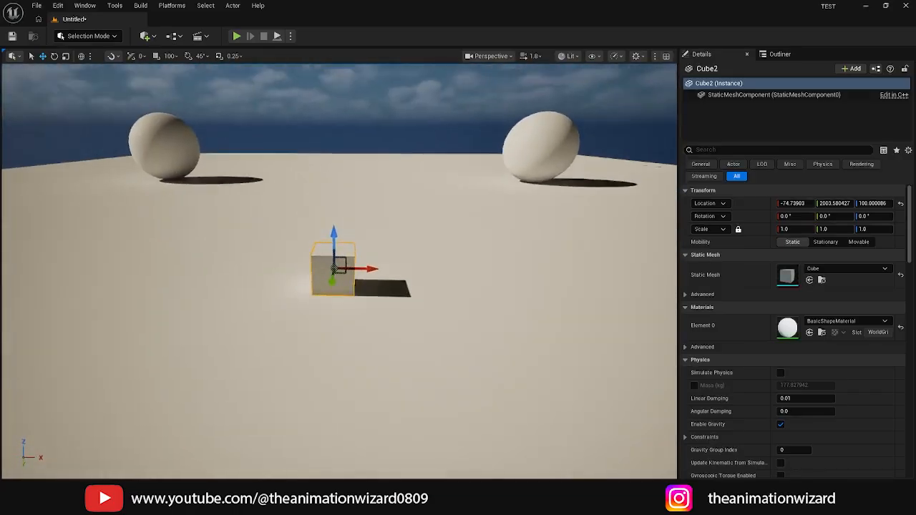
alt+drag(338, 288, 340, 254)
alt+right_drag(338, 289, 380, 288)
alt+drag(331, 284, 335, 284)
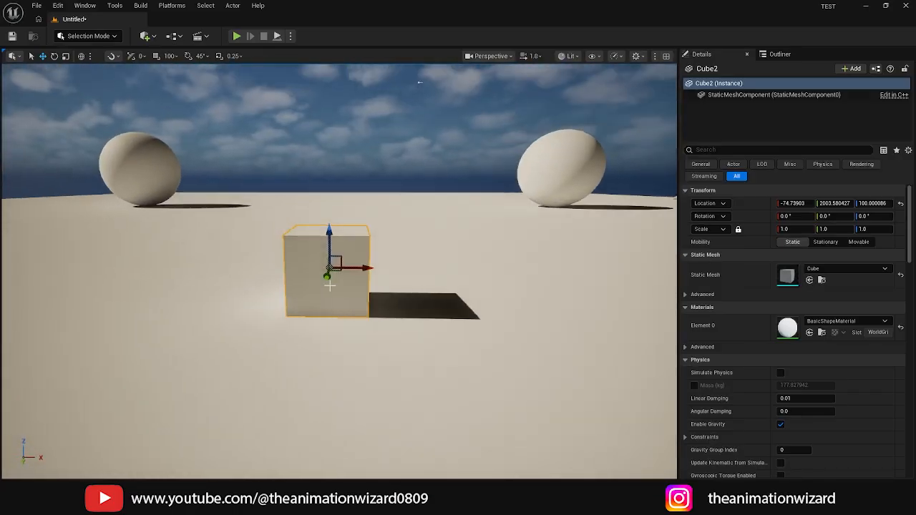
key(e)
alt+drag(402, 281, 412, 88)
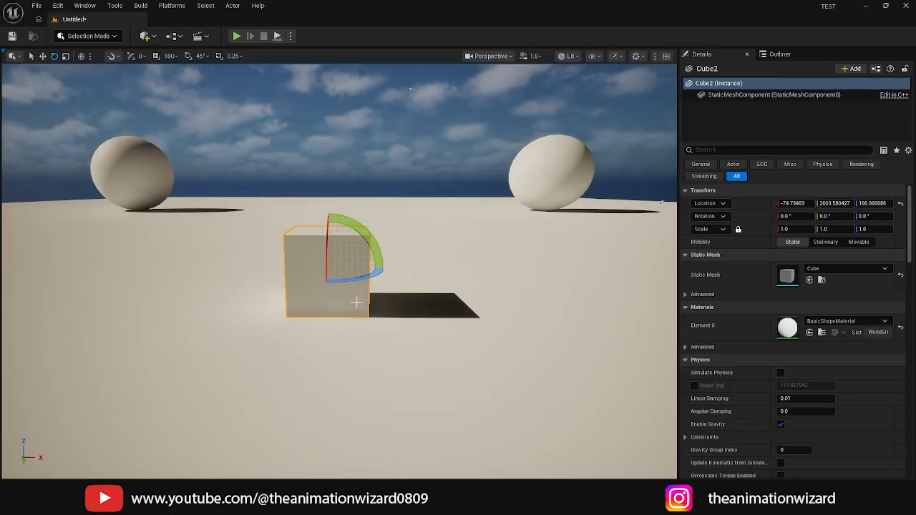
key(w)
alt+drag(410, 88, 317, 270)
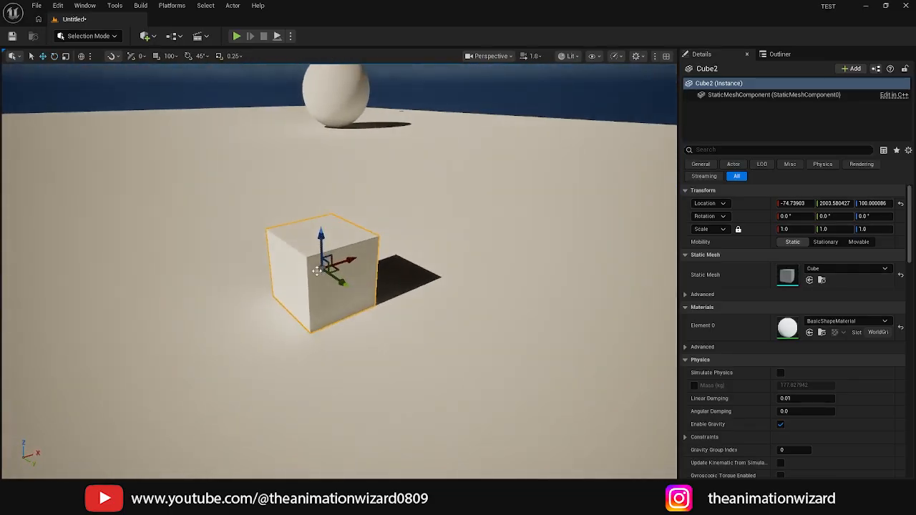
Step: Move the new cube's pivot from its center to a lower corner
scroll(385, 294, up, 5)
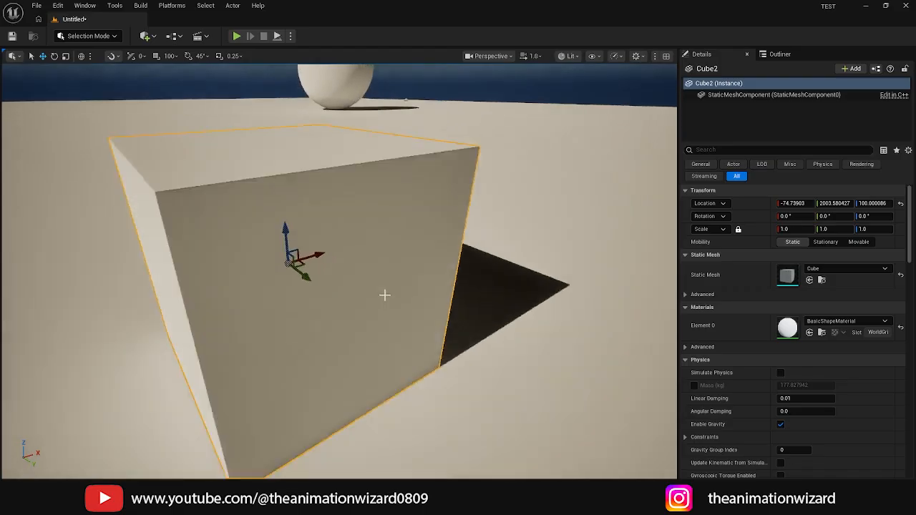
scroll(384, 294, down, 3)
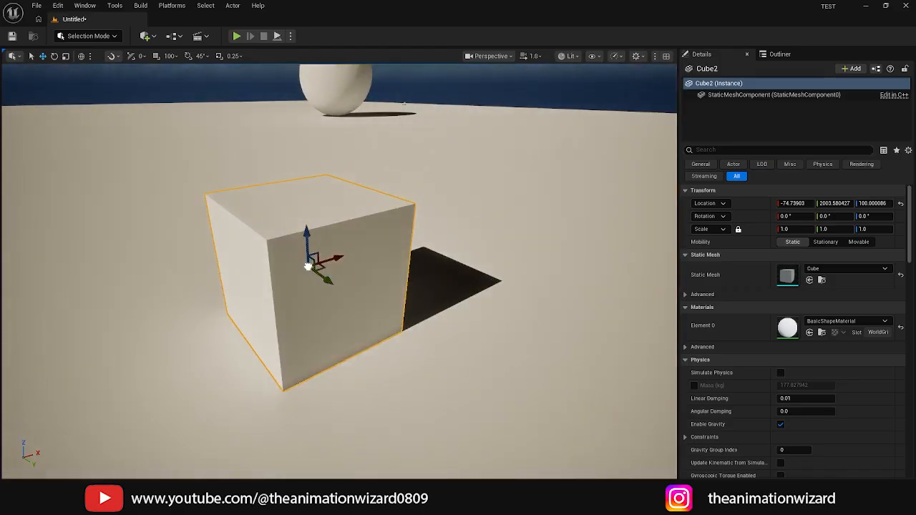
middle_drag(308, 266, 224, 301)
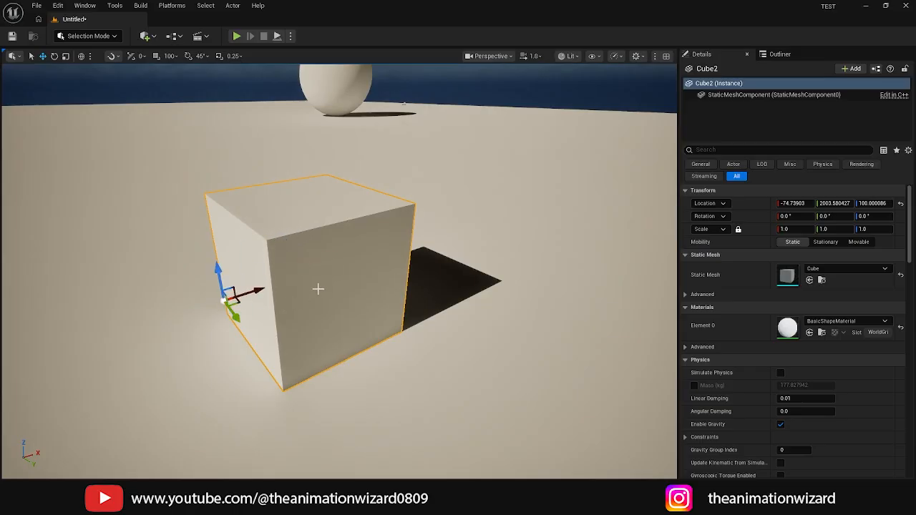
Step: Set the corner where the cube's pivot was moved as its pivot offset
alt+drag(318, 288, 432, 325)
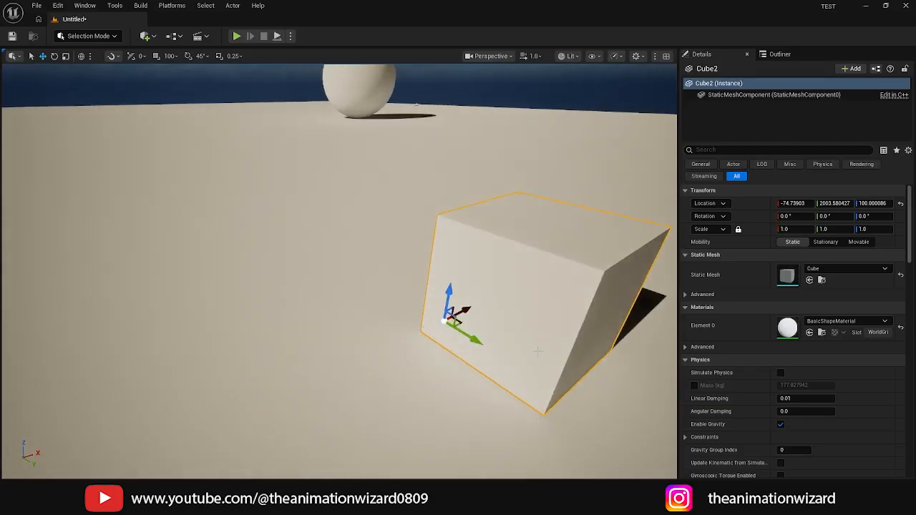
alt+drag(538, 351, 616, 392)
scroll(598, 365, down, 5)
key(f)
scroll(593, 360, down, 5)
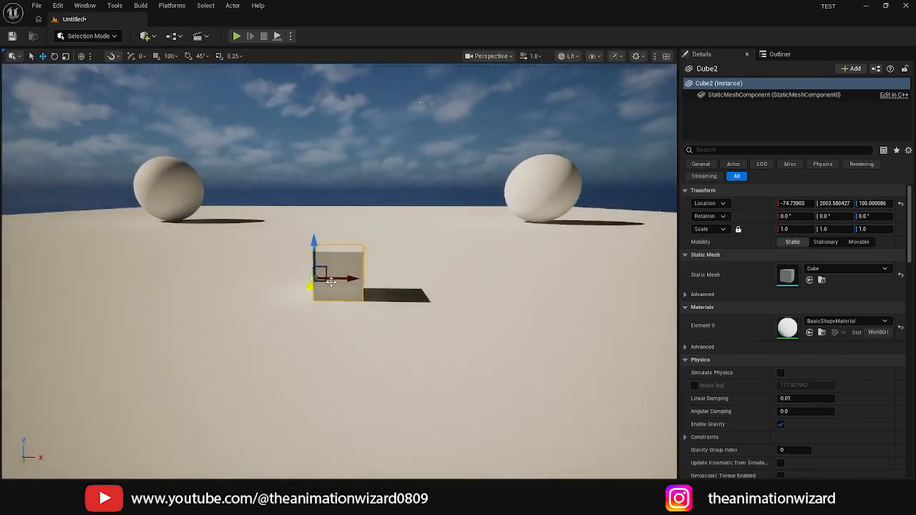
scroll(330, 281, up, 2)
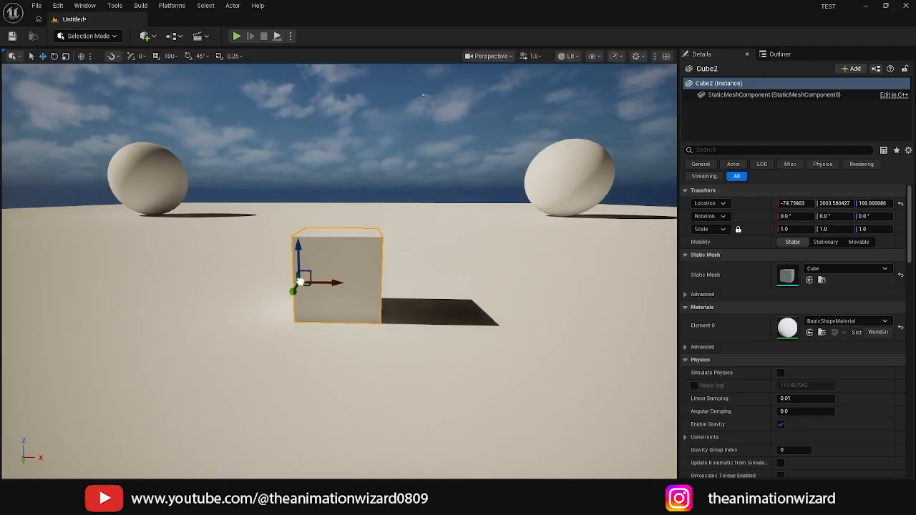
middle_drag(300, 281, 368, 333)
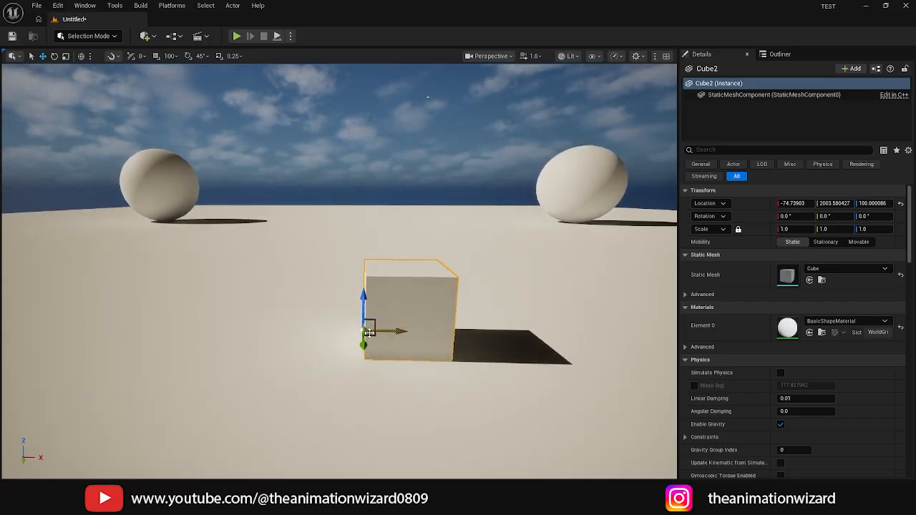
right_click(369, 330)
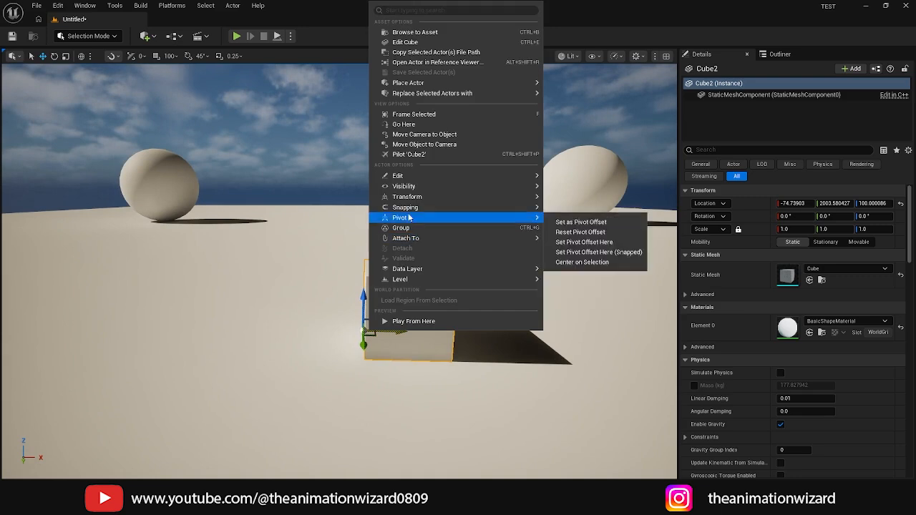
mouse_move(404, 218)
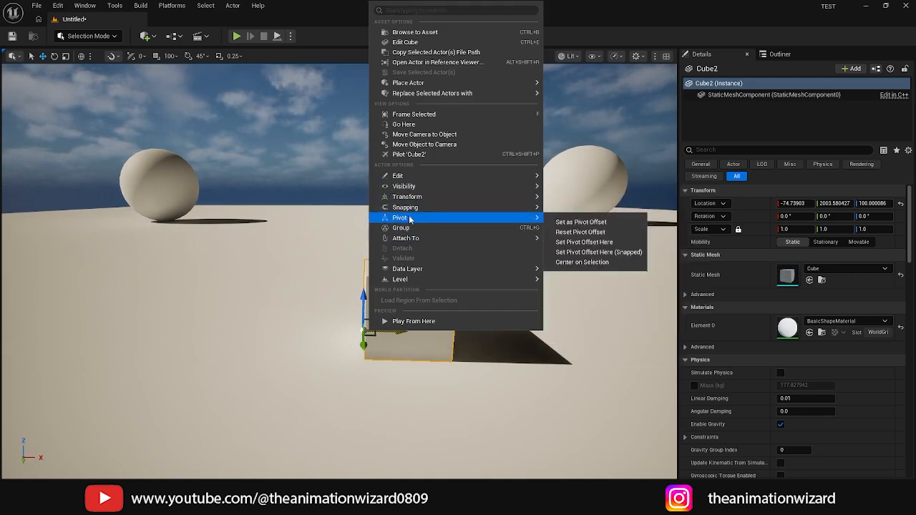
click(595, 223)
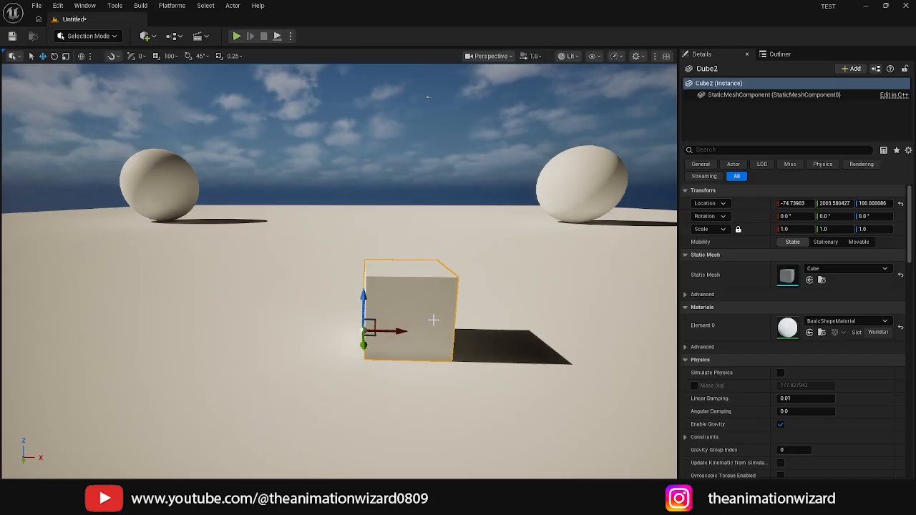
Step: Deselect and reselect the cube to check the stored pivot, and rotate it around that corner to about 0.16° in Z
click(485, 341)
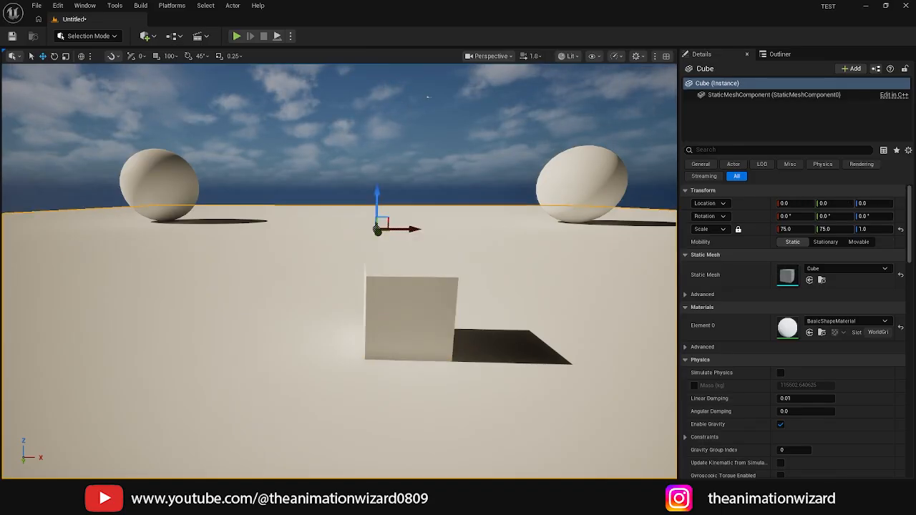
click(591, 186)
click(442, 291)
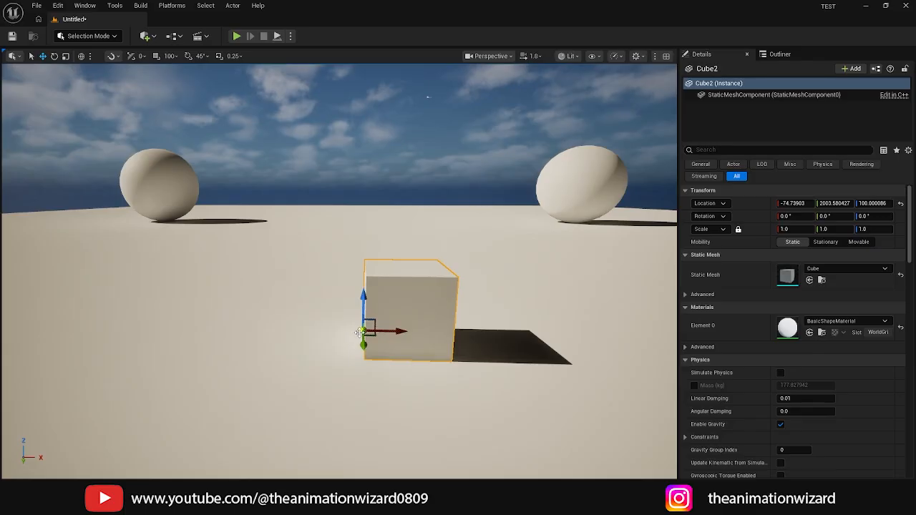
key(e)
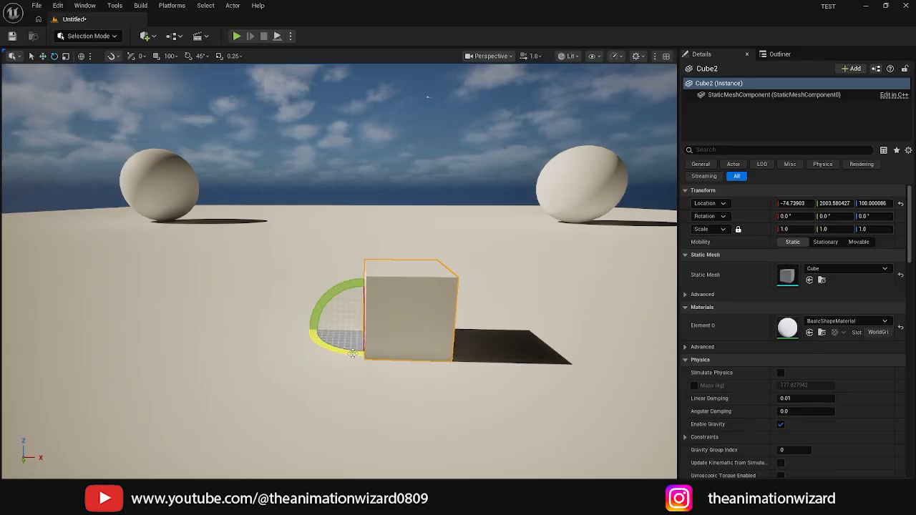
drag(365, 347, 409, 345)
mouse_move(412, 326)
mouse_down()
mouse_move(386, 316)
mouse_move(431, 344)
mouse_move(414, 329)
mouse_up()
drag(414, 329, 409, 325)
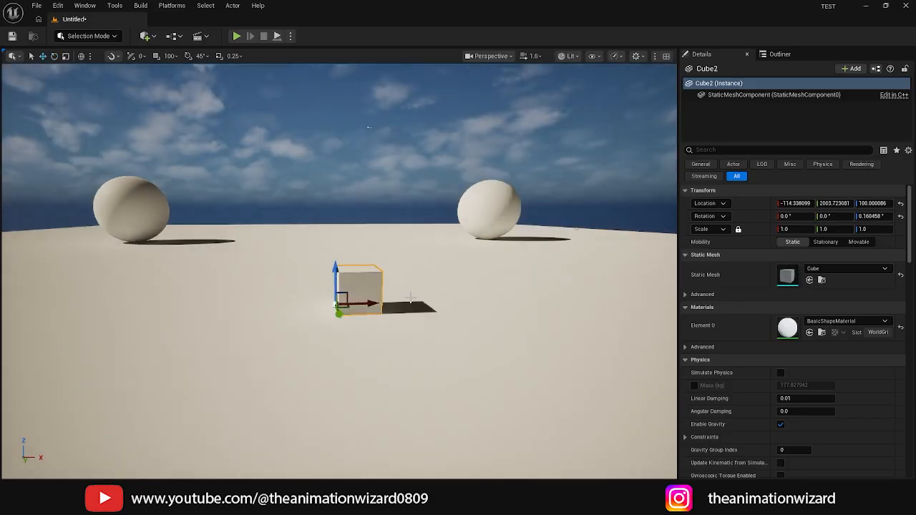
alt+drag(414, 304, 377, 319)
scroll(402, 291, down, 2)
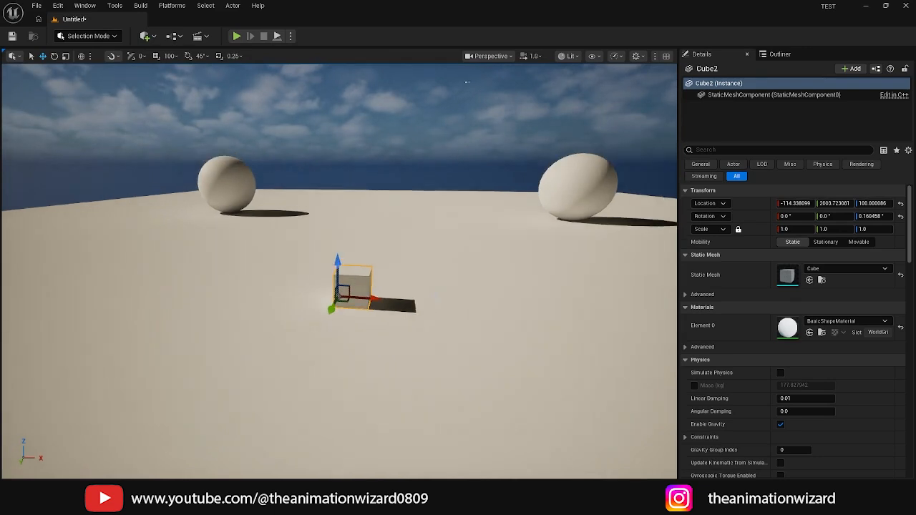
scroll(403, 291, up, 8)
scroll(403, 290, down, 5)
mouse_move(403, 291)
alt+mouse_down()
mouse_move(412, 284)
mouse_move(409, 315)
mouse_move(402, 277)
alt+mouse_up()
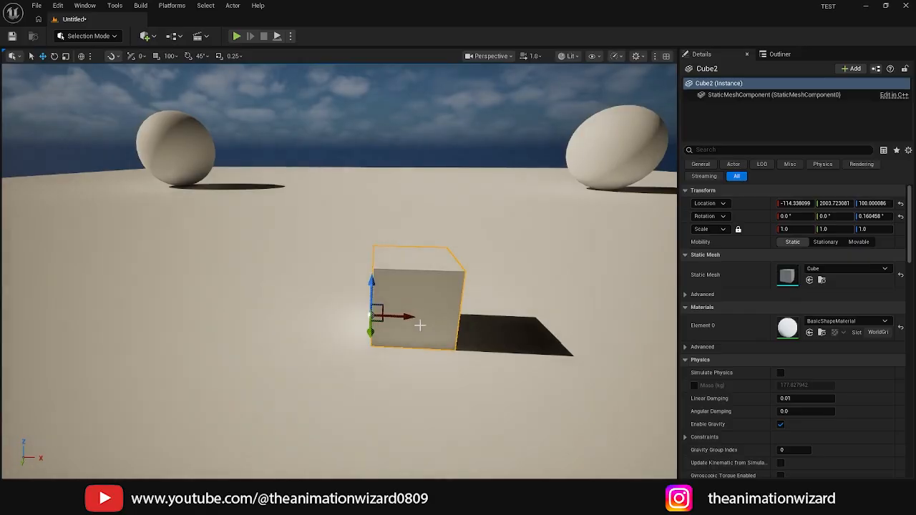
alt+drag(393, 322, 349, 312)
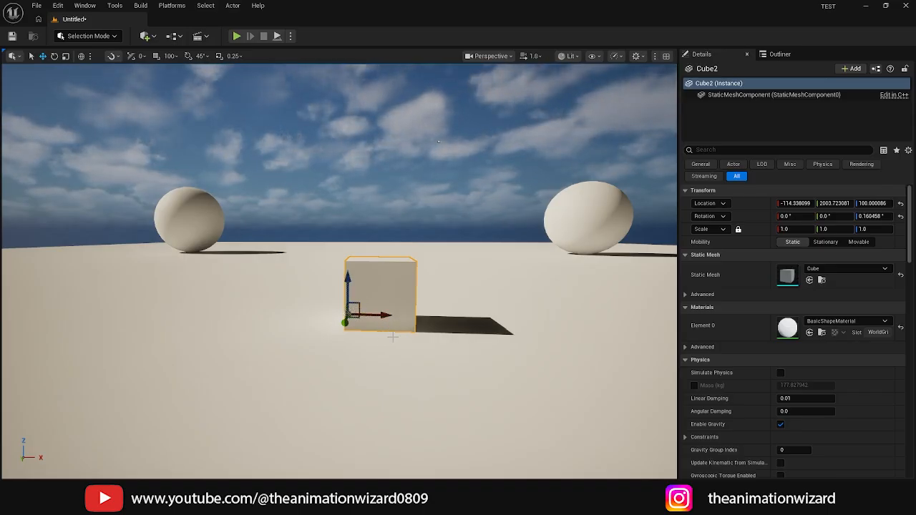
alt+drag(393, 337, 346, 358)
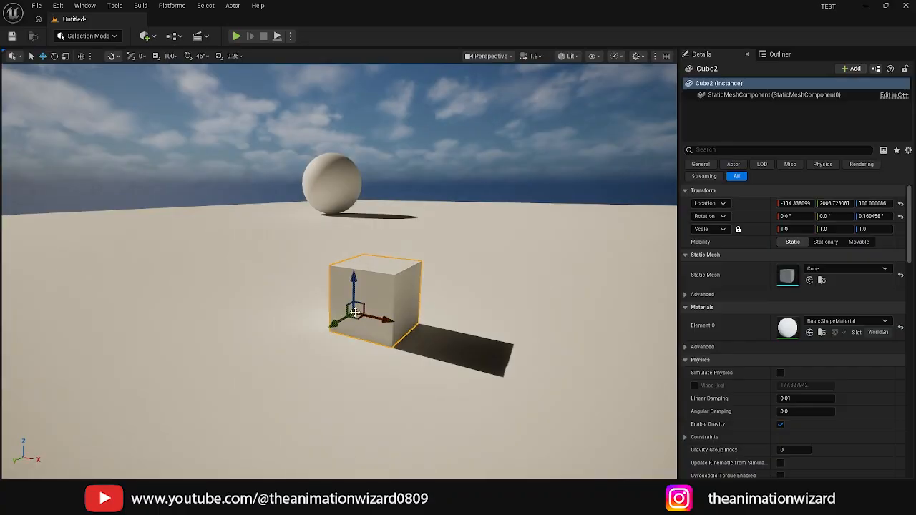
middle_drag(355, 311, 409, 330)
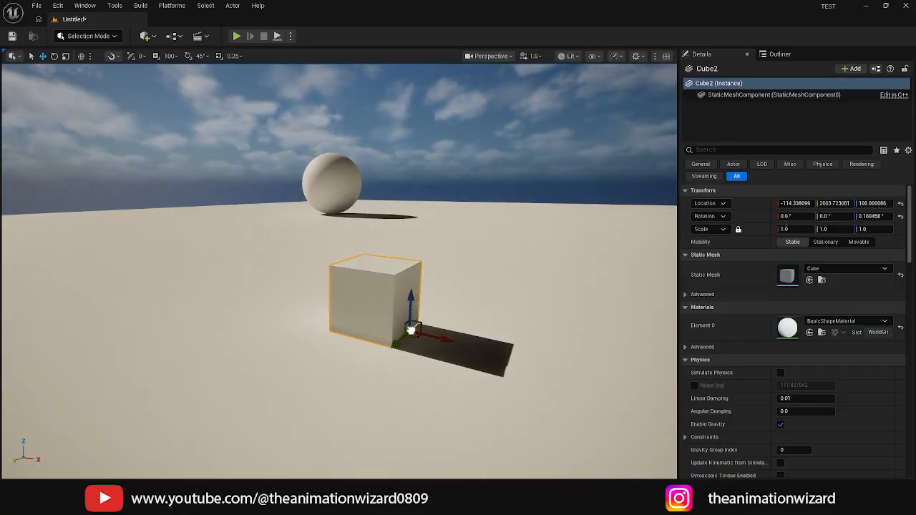
right_click(411, 330)
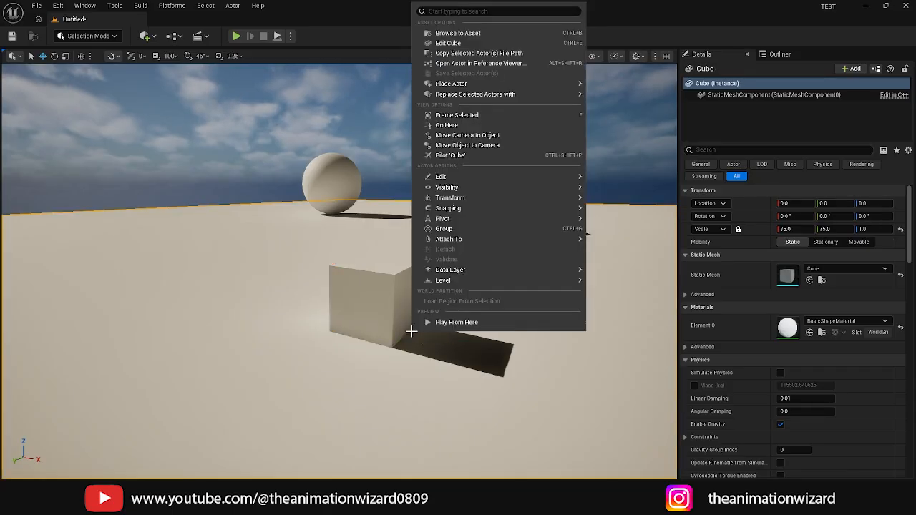
key(Escape)
key(ctrl+z)
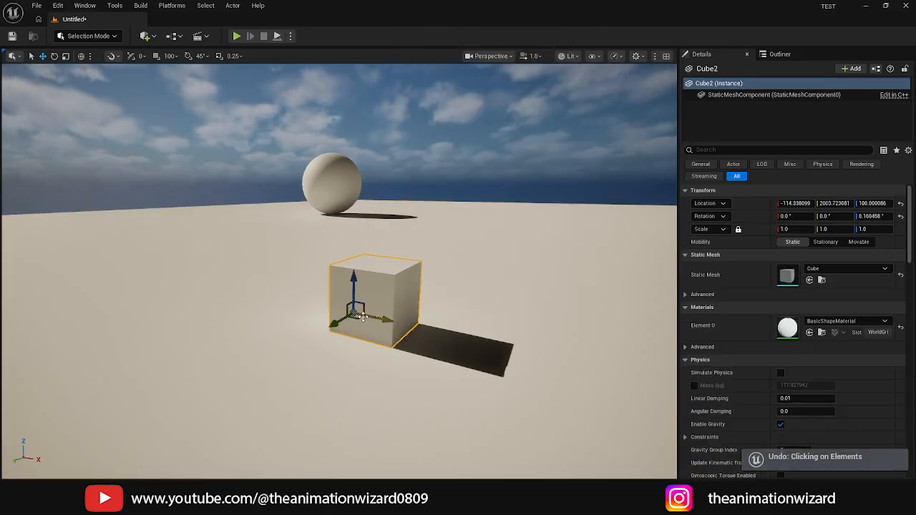
Step: Move the cube's pivot to the lower part of its shadow-side face, set it as the pivot offset and reselect the cube
middle_drag(357, 315, 408, 328)
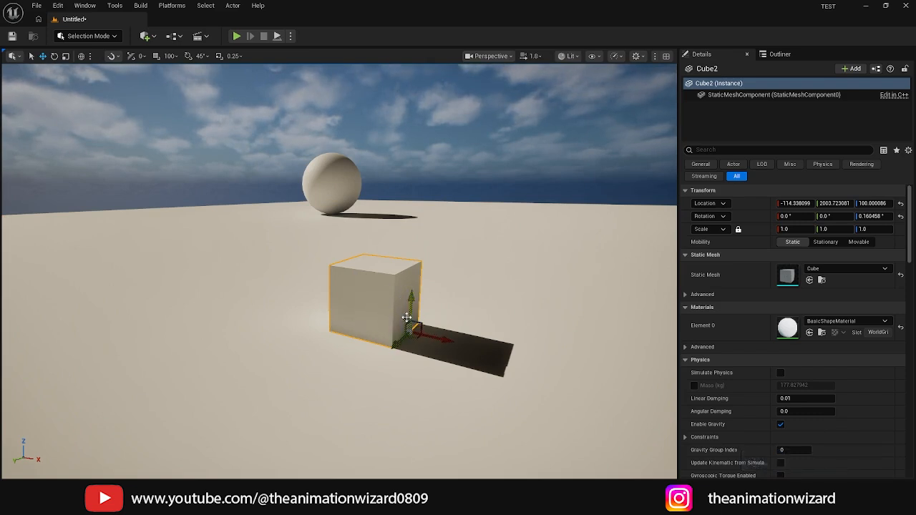
right_click(407, 317)
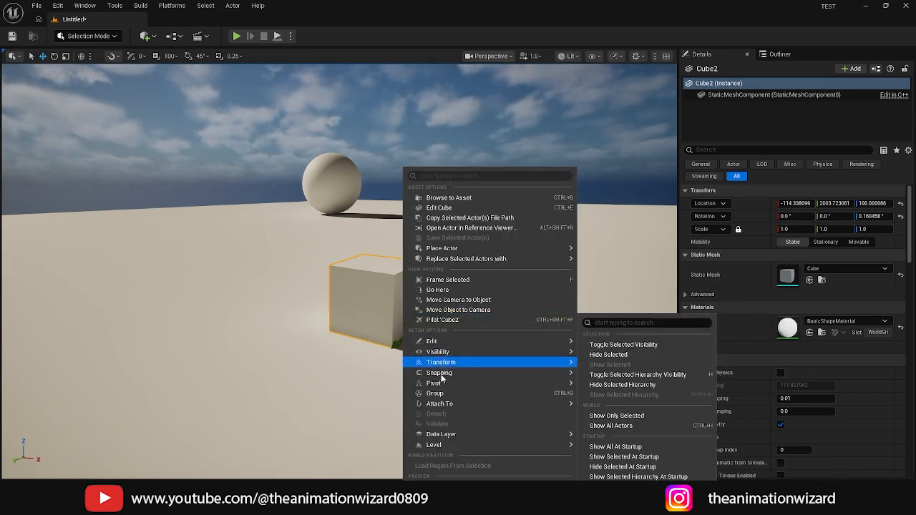
mouse_move(435, 384)
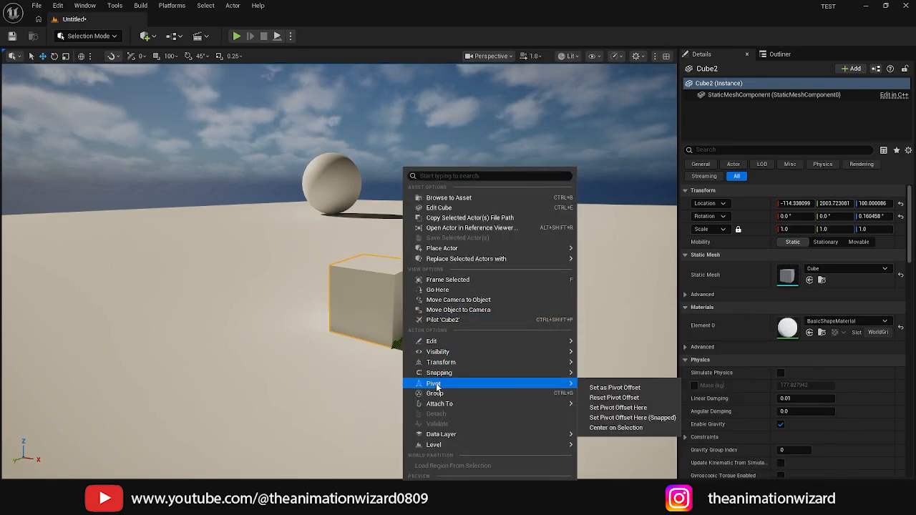
click(627, 387)
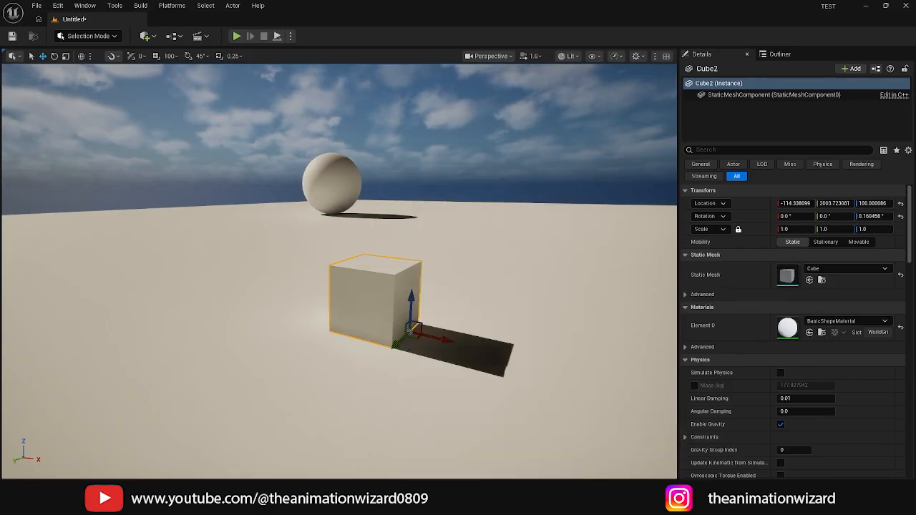
click(439, 347)
click(393, 307)
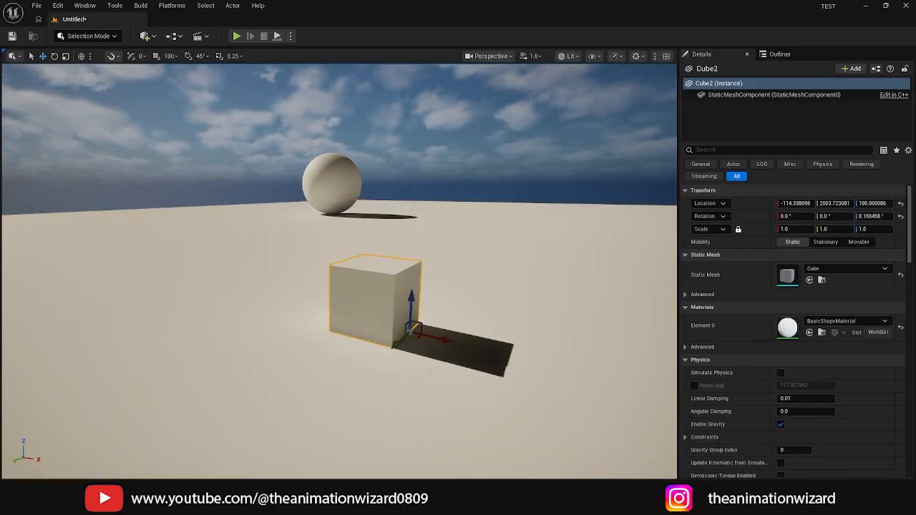
Step: Try rotating the cube around its pivot on the lower shadow side, and undo the rotation
mouse_move(431, 370)
alt+mouse_down()
mouse_move(476, 366)
mouse_move(441, 368)
alt+mouse_up()
key(e)
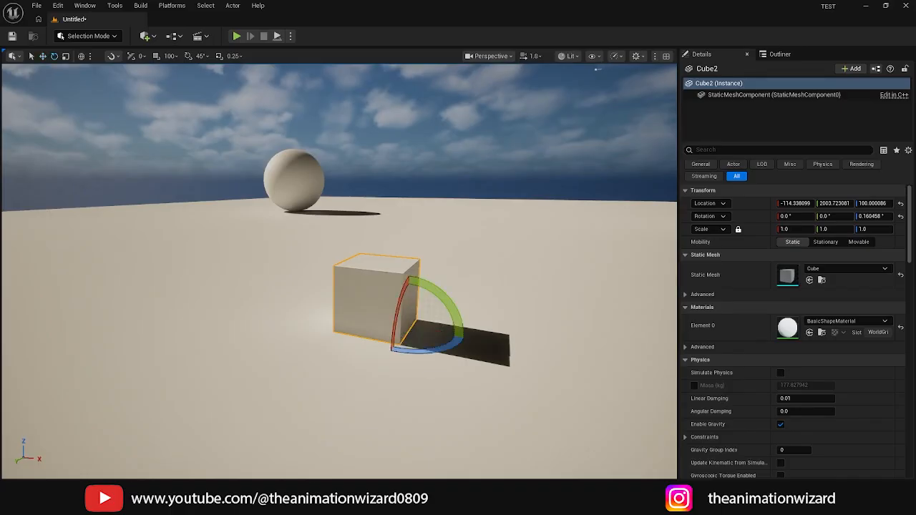
mouse_move(451, 336)
mouse_down()
mouse_move(478, 346)
mouse_move(466, 338)
mouse_up()
drag(450, 294, 458, 322)
key(ctrl+z)
scroll(455, 321, down, 3)
scroll(428, 315, up, 3)
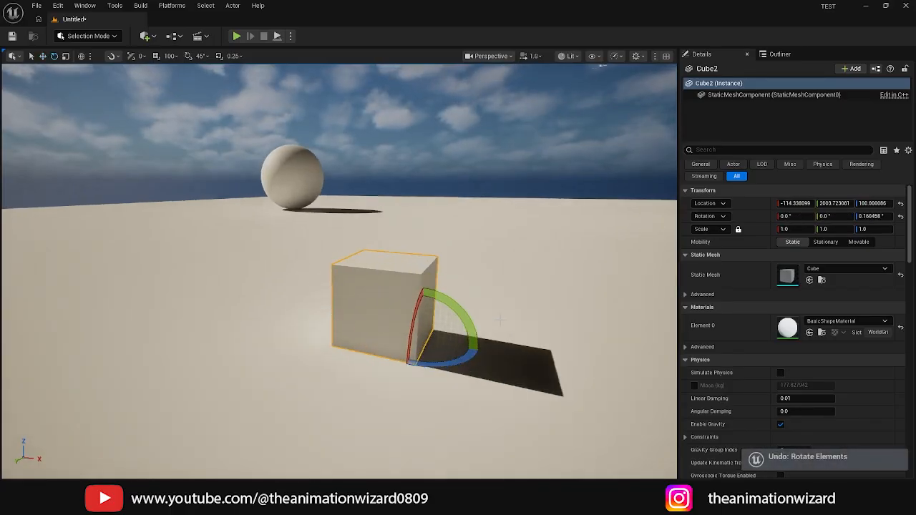
Step: Move the cube's pivot up to the top corner on the shadow side and set it as the pivot offset
key(w)
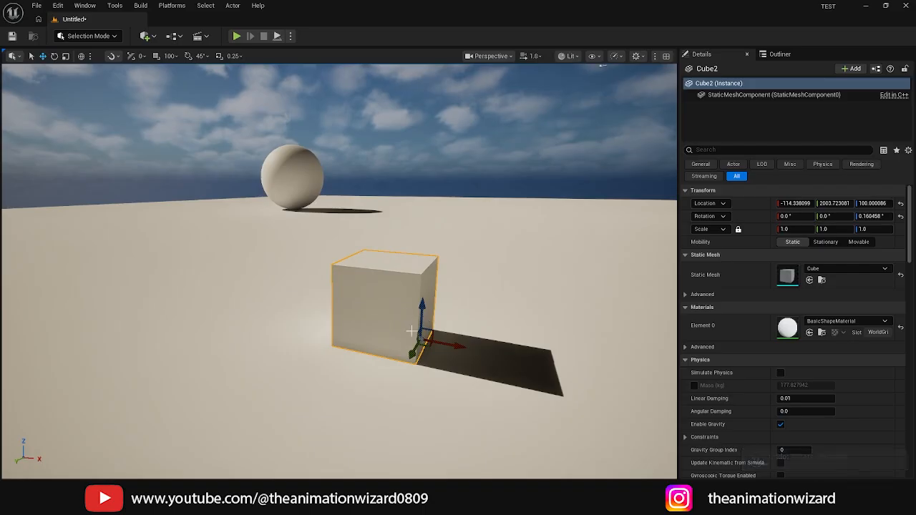
middle_drag(419, 336, 428, 263)
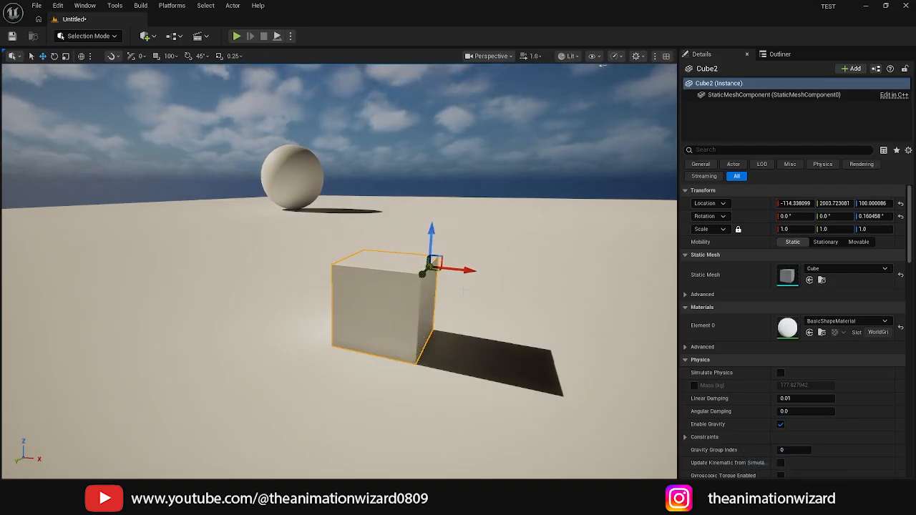
right_click(428, 268)
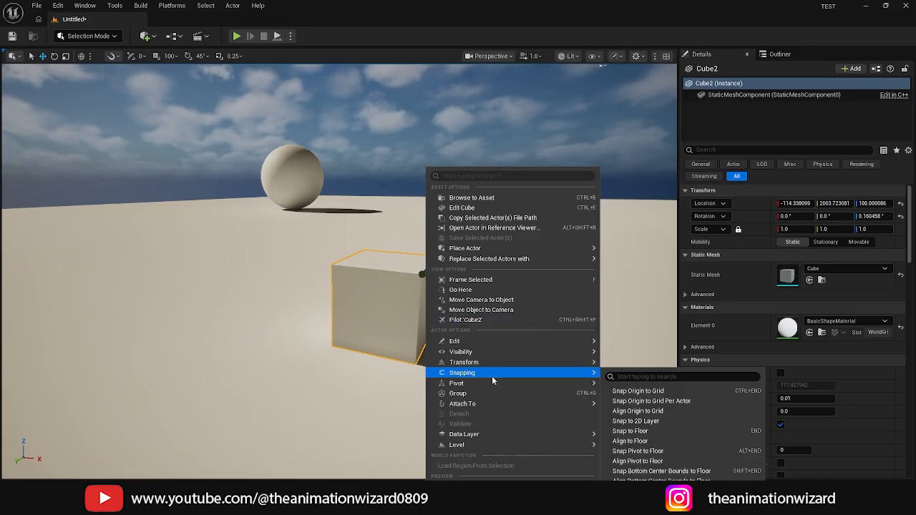
mouse_move(461, 384)
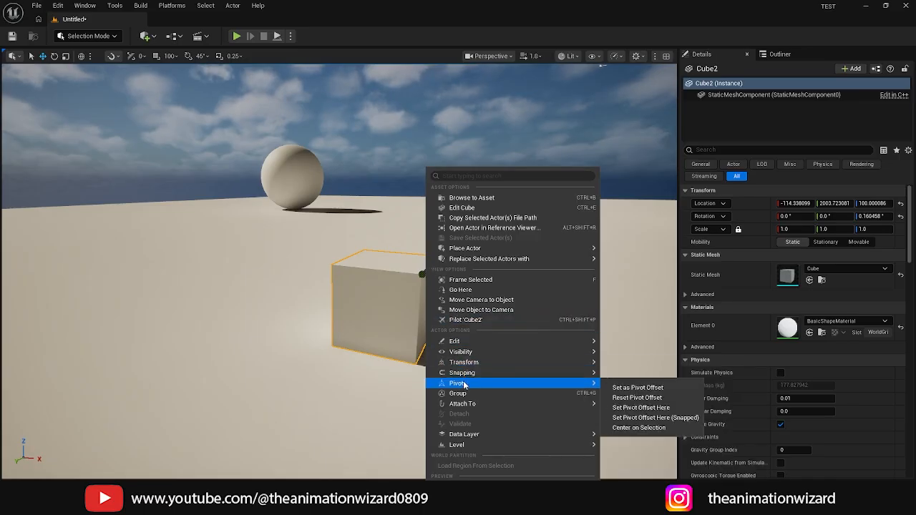
click(647, 389)
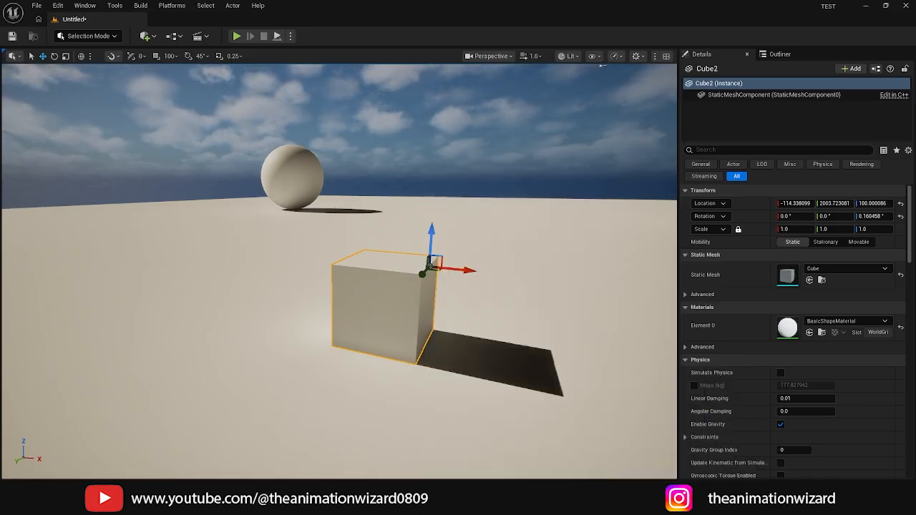
Step: Try rotating the cube around its top-corner pivot, and undo the rotation
key(e)
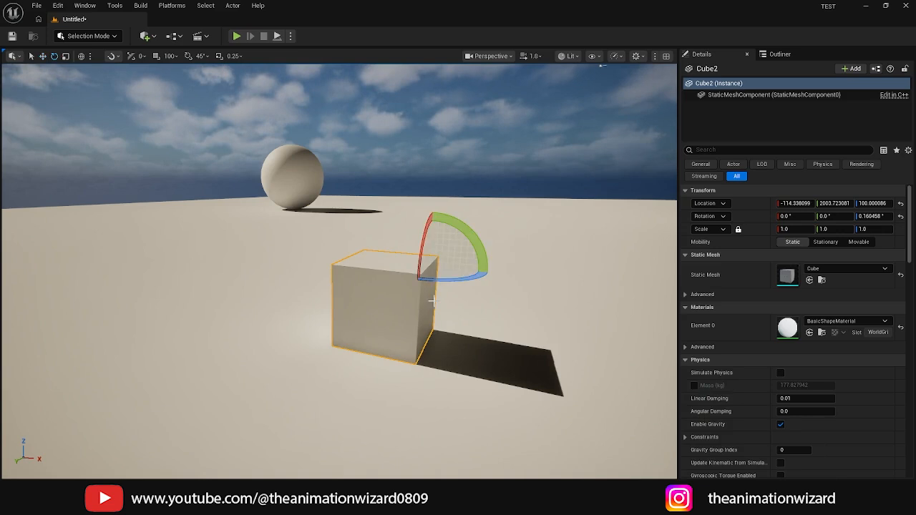
drag(455, 228, 488, 243)
key(ctrl+z)
Step: Examine the cube and its top-corner pivot from a distance and from the opposite side
key(s)
key(a)
right_drag(459, 314, 459, 314)
key(q)
key(d)
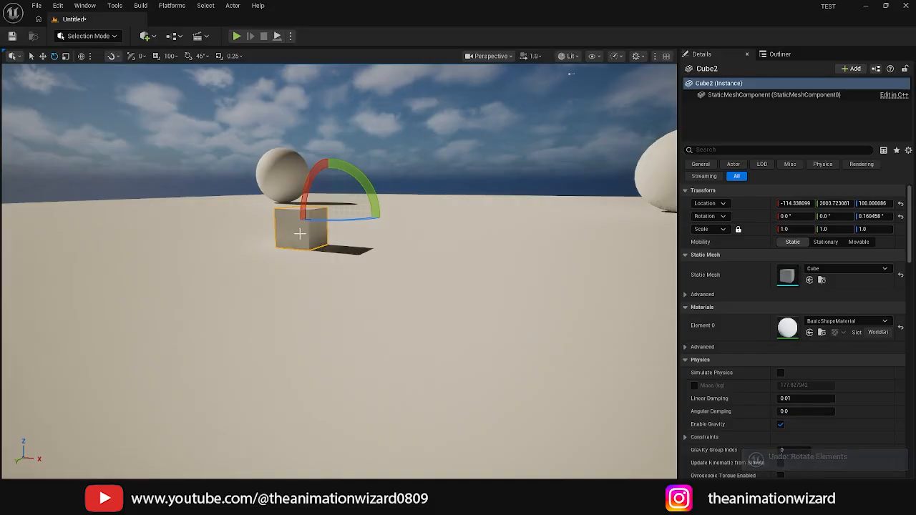
key(f)
alt+drag(310, 249, 310, 249)
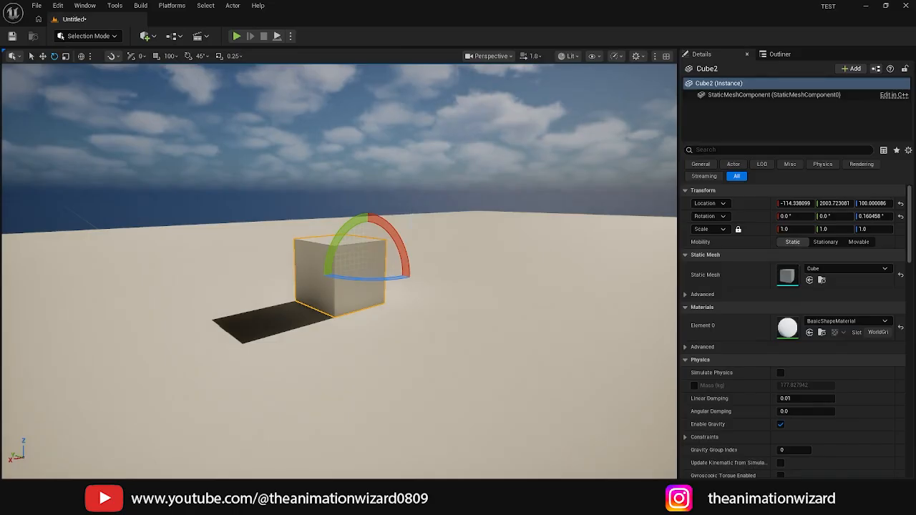
alt+right_drag(340, 275, 340, 275)
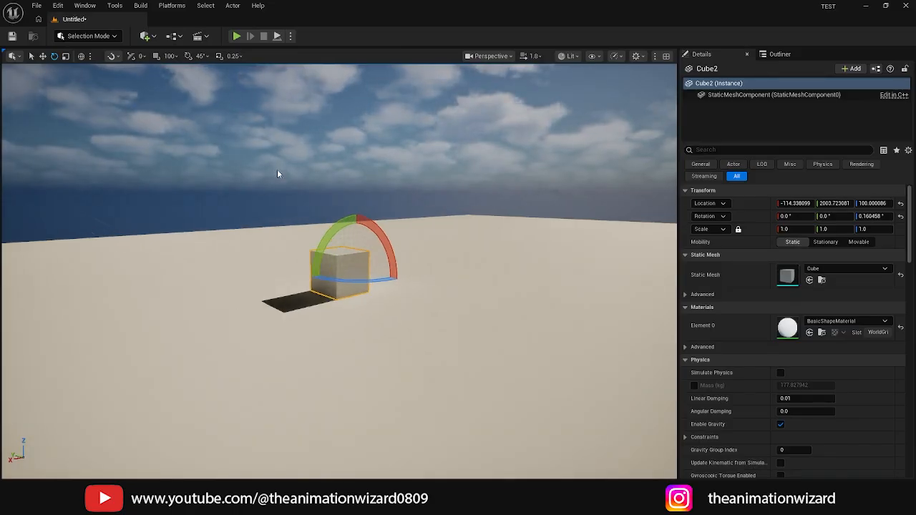
alt+drag(277, 174, 277, 174)
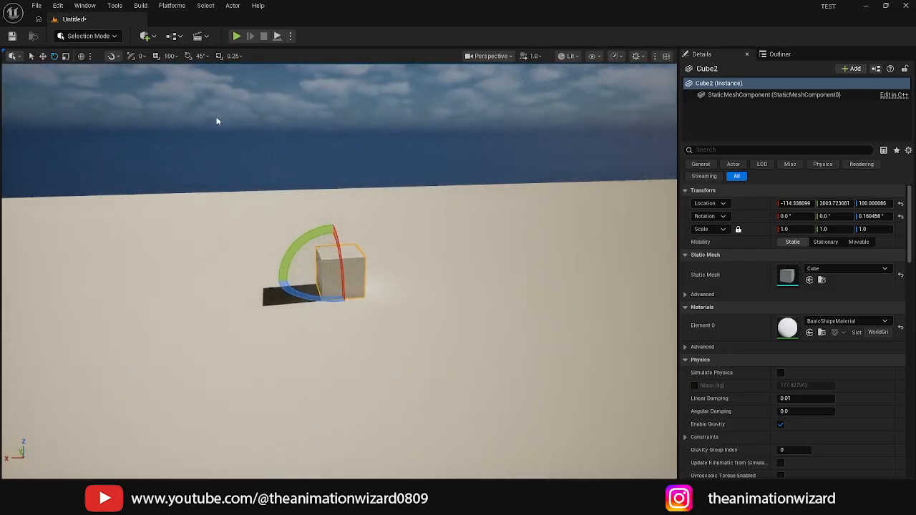
Step: Play-test the level by walking the character across the floor, and end the play session
click(237, 35)
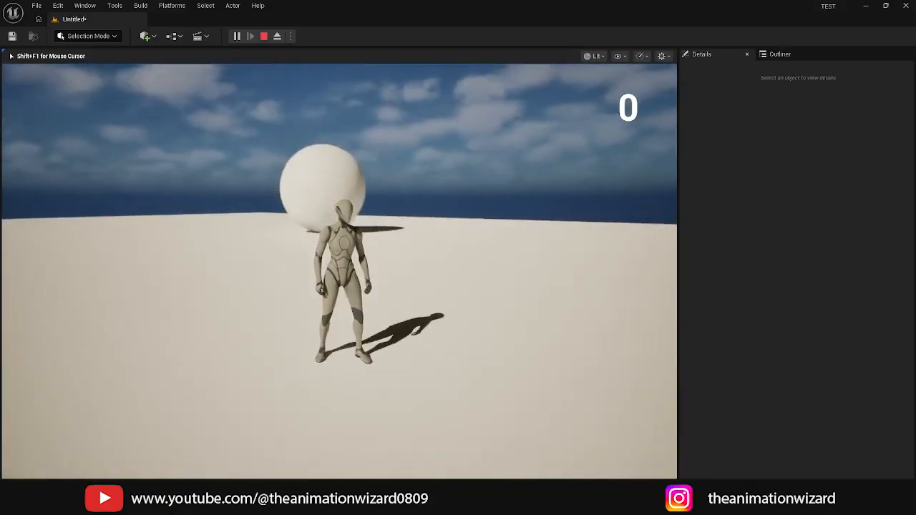
key(w)
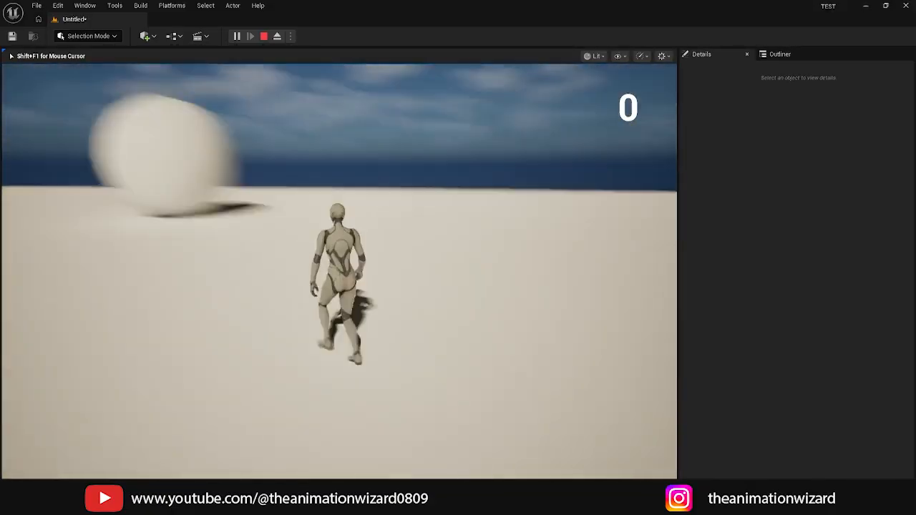
key(Escape)
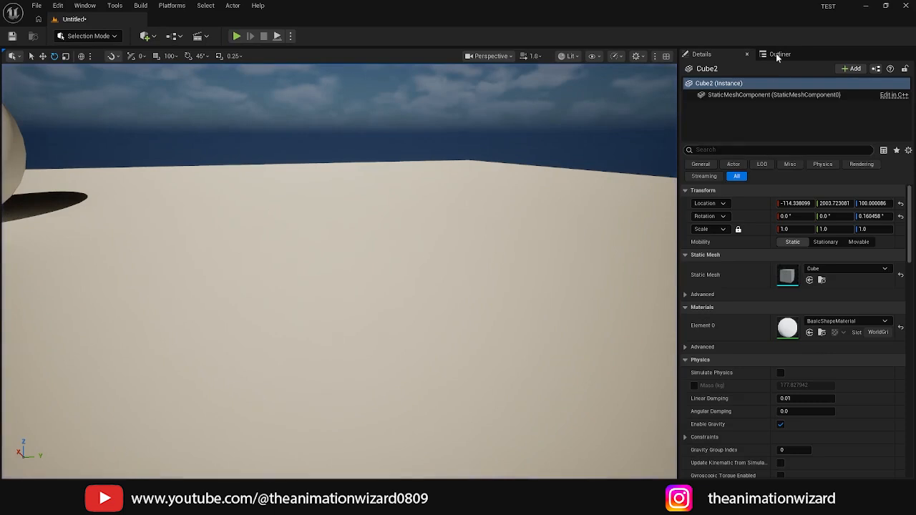
Step: Show the list of level actors and add a Player Start actor to the level
click(777, 55)
click(736, 209)
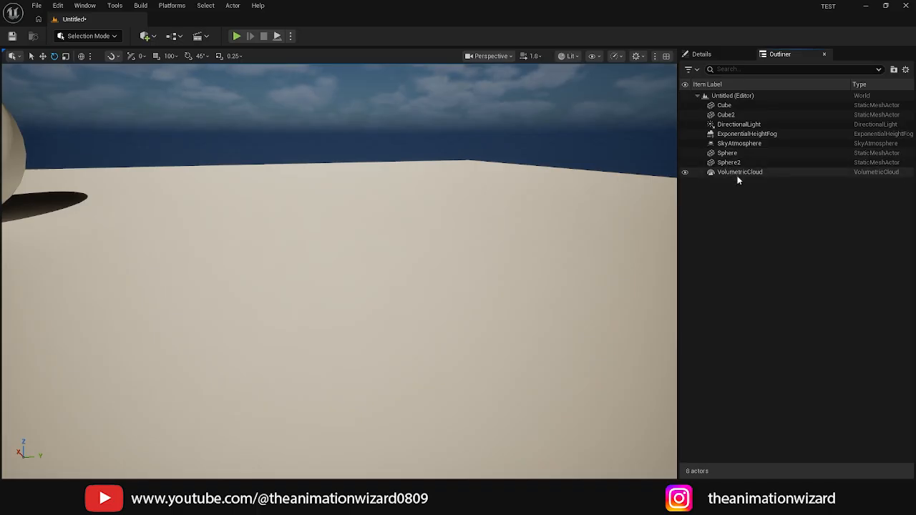
click(148, 36)
mouse_move(180, 150)
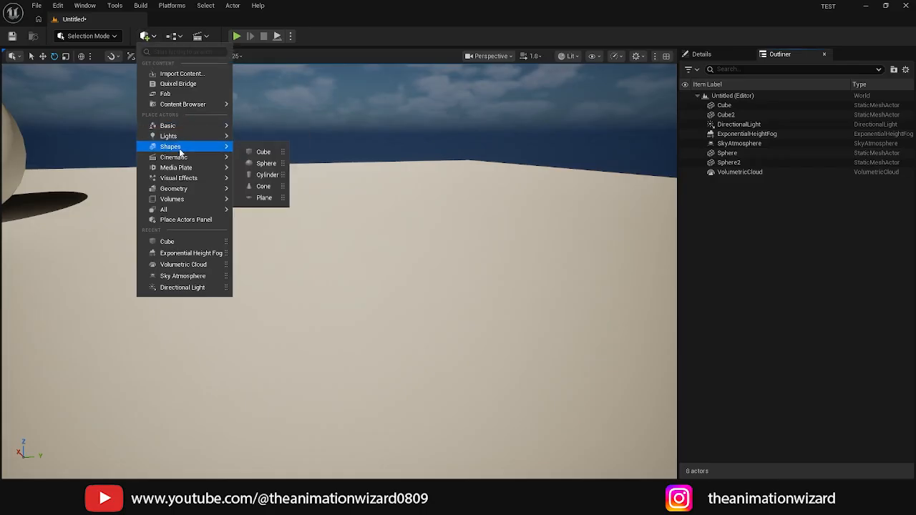
mouse_move(179, 128)
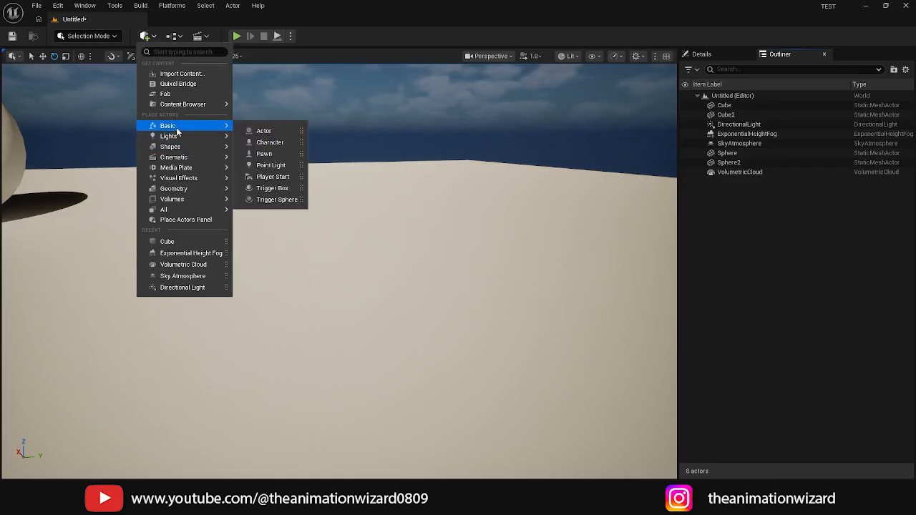
click(266, 177)
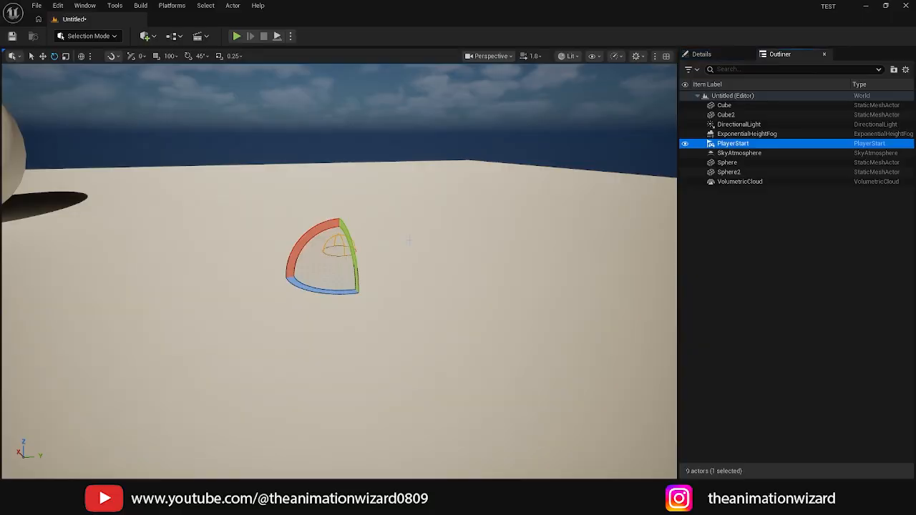
Step: Raise the Player Start above the floor and move it across to the area beyond the nearby sphere
scroll(408, 242, up, 2)
alt+drag(408, 242, 365, 195)
alt+drag(410, 268, 422, 293)
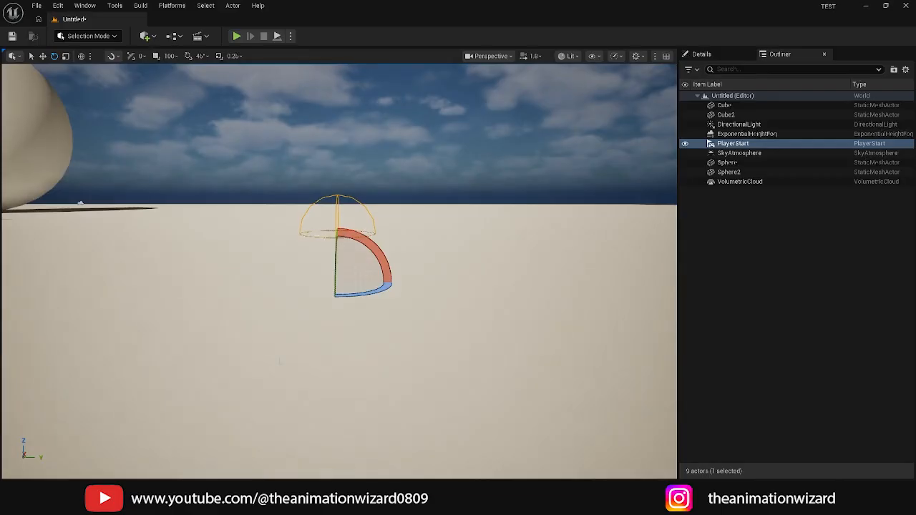
key(w)
alt+drag(384, 267, 359, 262)
scroll(402, 316, down, 6)
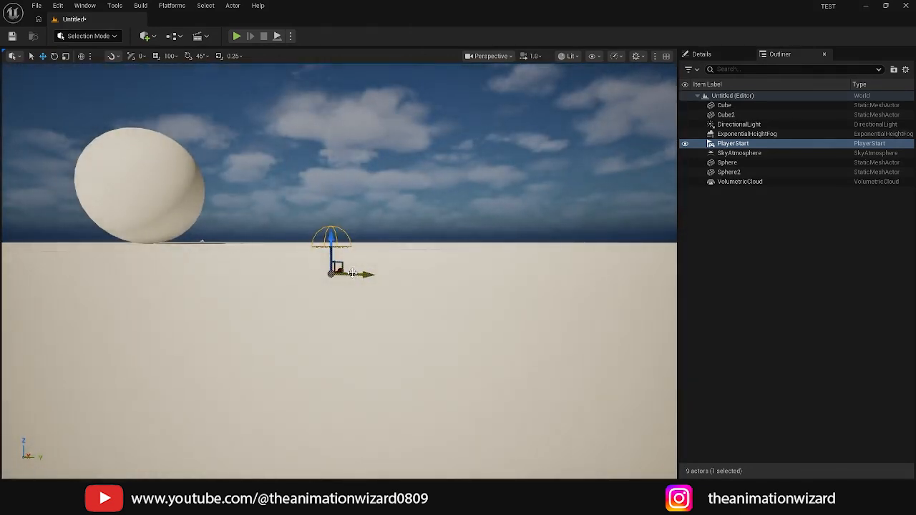
drag(327, 239, 426, 266)
scroll(374, 208, down, 5)
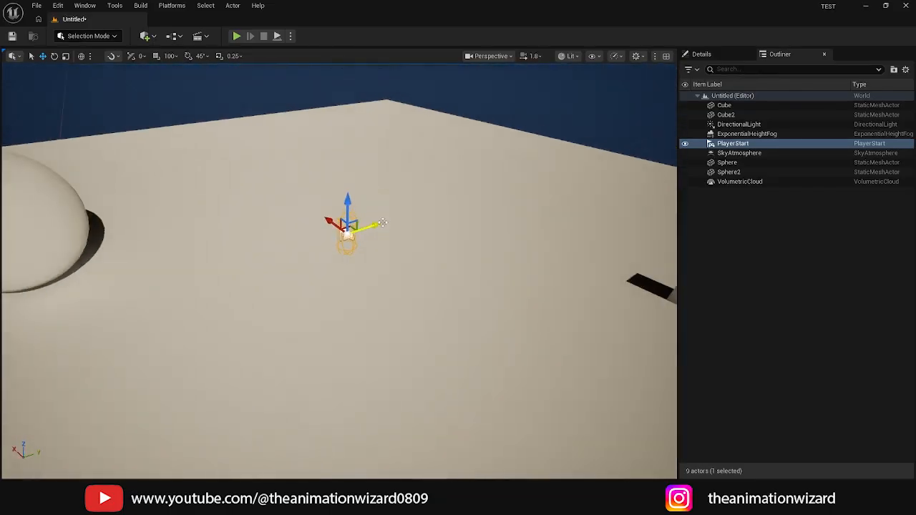
drag(369, 227, 198, 183)
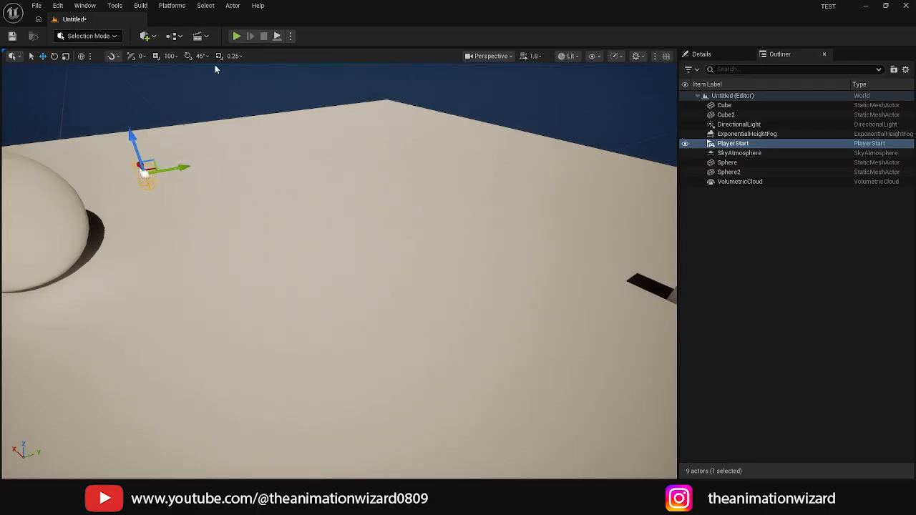
Step: Play-test the level from the Player Start by running the character around, and end the play session
click(236, 36)
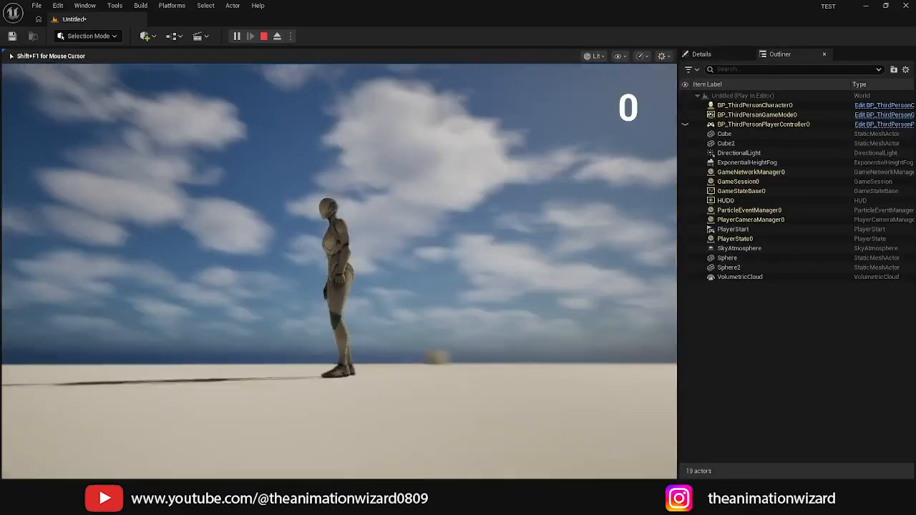
key(w)
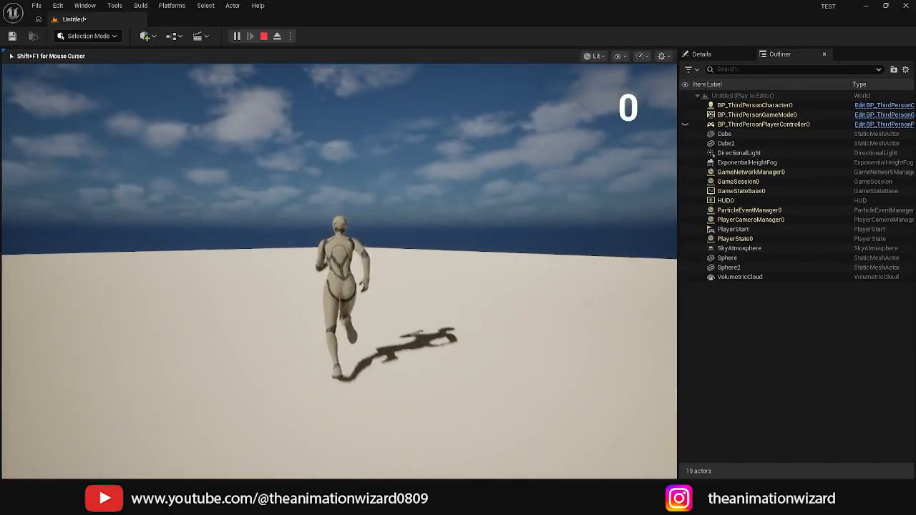
key(Escape)
Step: Move Sphere2 away from the Player Start, toward the other sphere
scroll(548, 265, down, 5)
right_drag(405, 251, 412, 227)
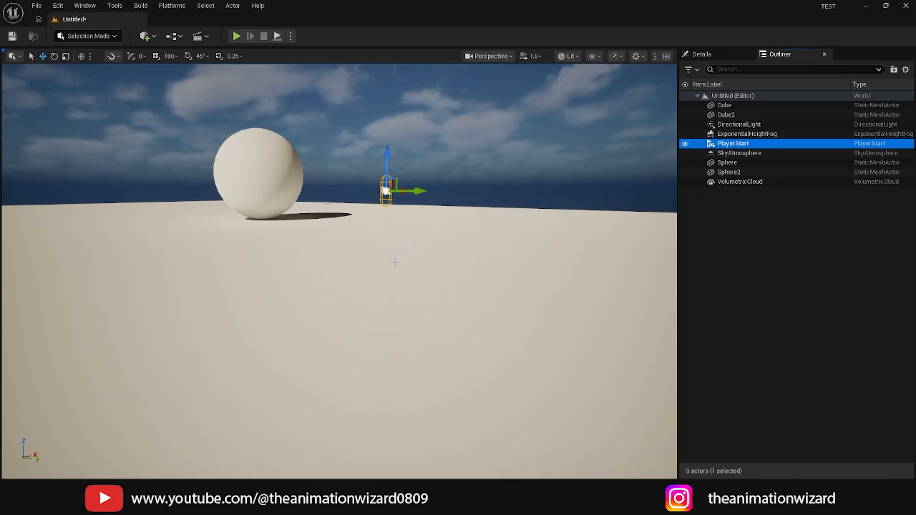
right_drag(268, 244, 304, 237)
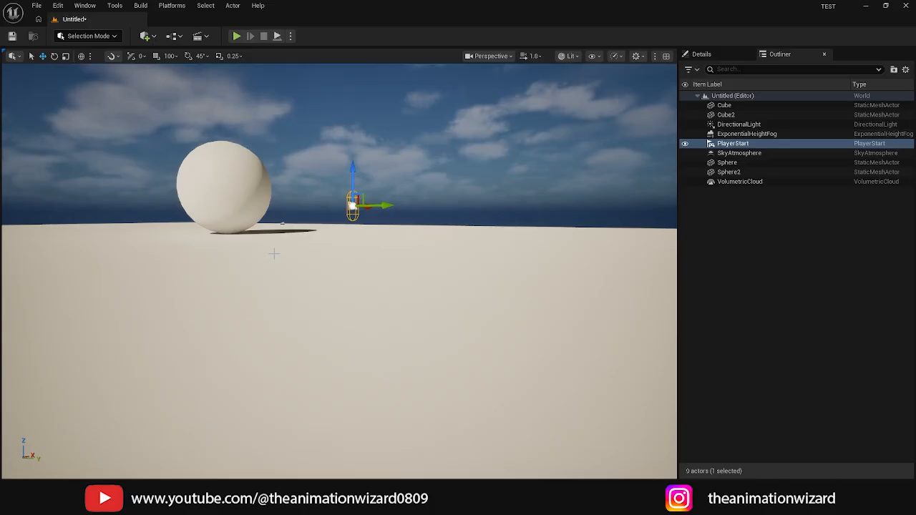
right_drag(274, 253, 284, 235)
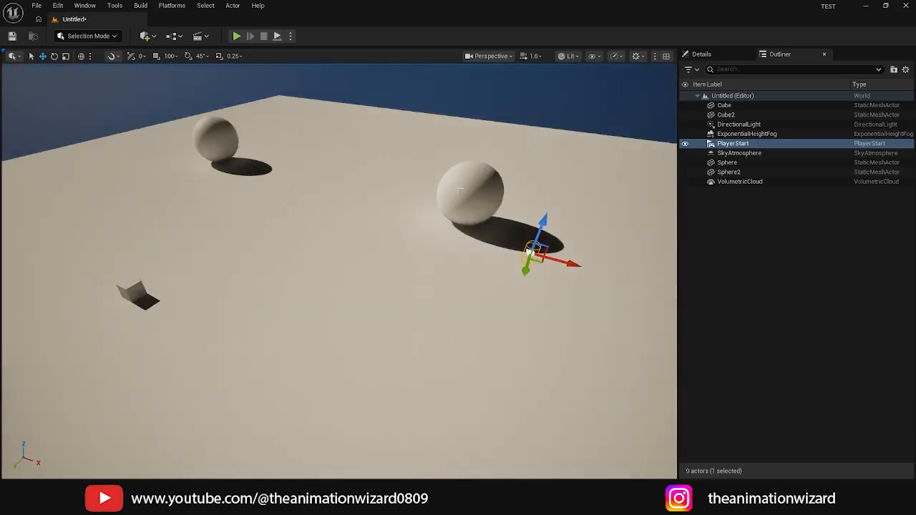
click(486, 208)
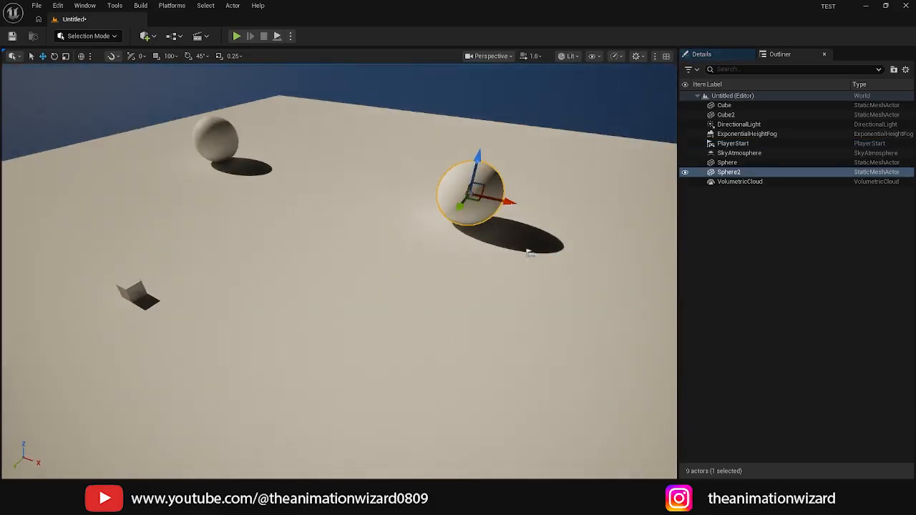
mouse_move(487, 208)
right_down()
mouse_move(458, 208)
mouse_move(492, 207)
right_up()
drag(495, 201, 386, 177)
Step: Move Cube2 closer to the spheres and the far sphere right beside Sphere2
click(212, 143)
click(124, 296)
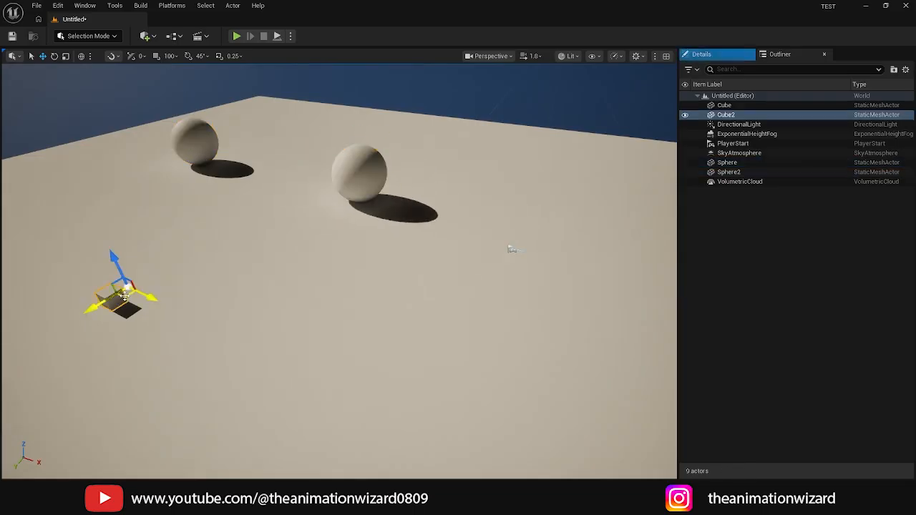
drag(125, 295, 190, 246)
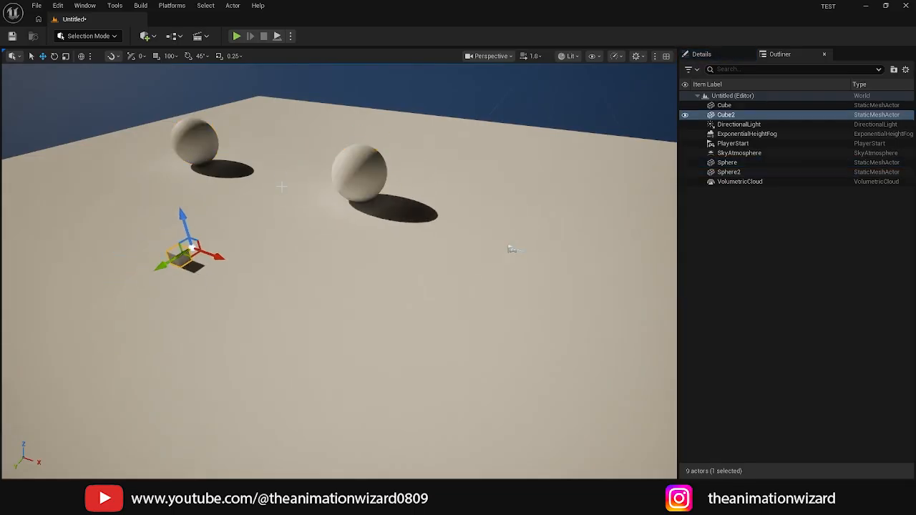
click(194, 143)
drag(194, 145, 332, 190)
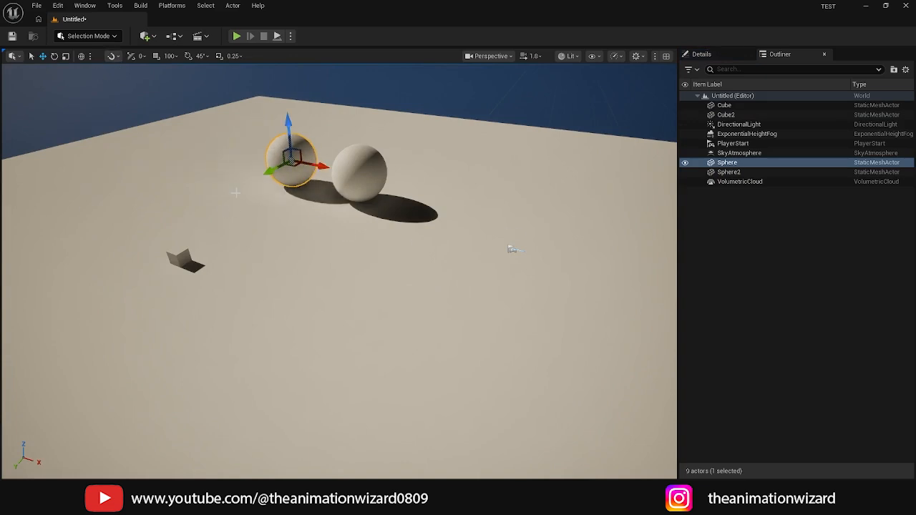
Step: Add a Cine Camera Actor to the level and move it toward the small cube
alt+drag(236, 192, 318, 187)
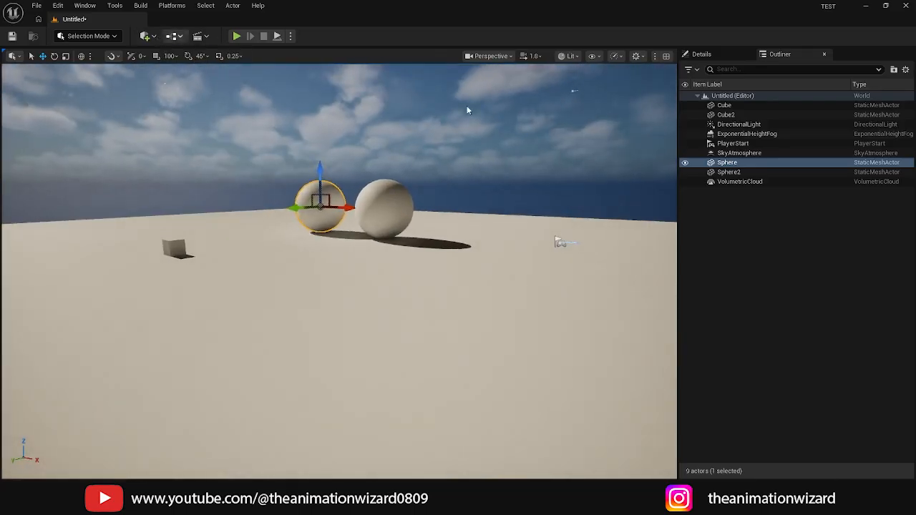
click(157, 40)
mouse_move(178, 159)
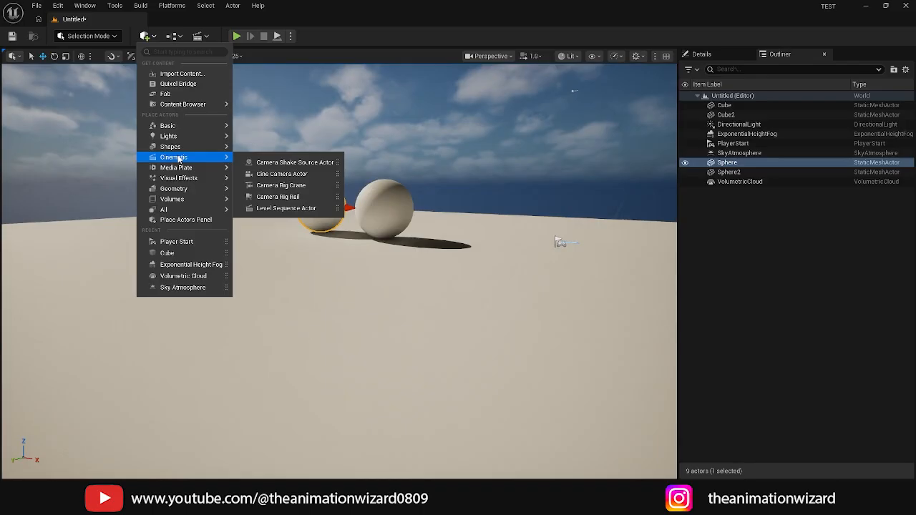
click(276, 175)
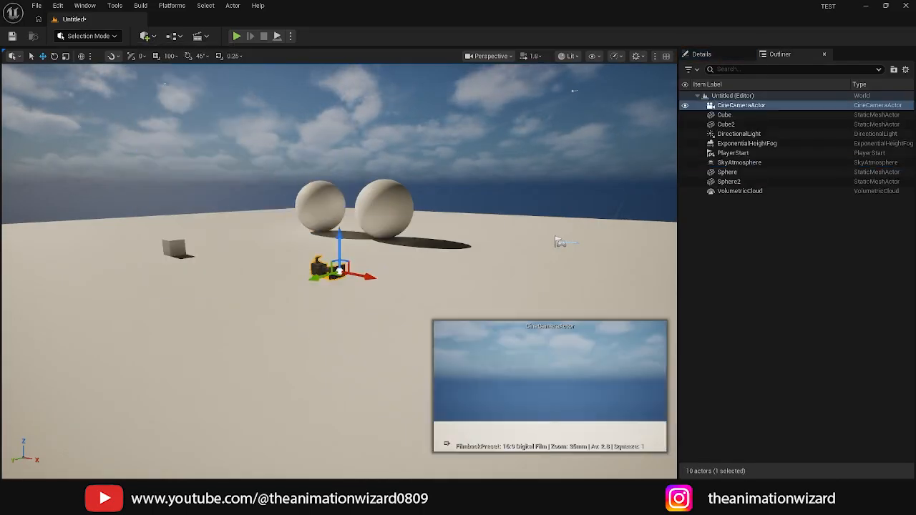
drag(361, 278, 304, 256)
scroll(358, 282, up, 3)
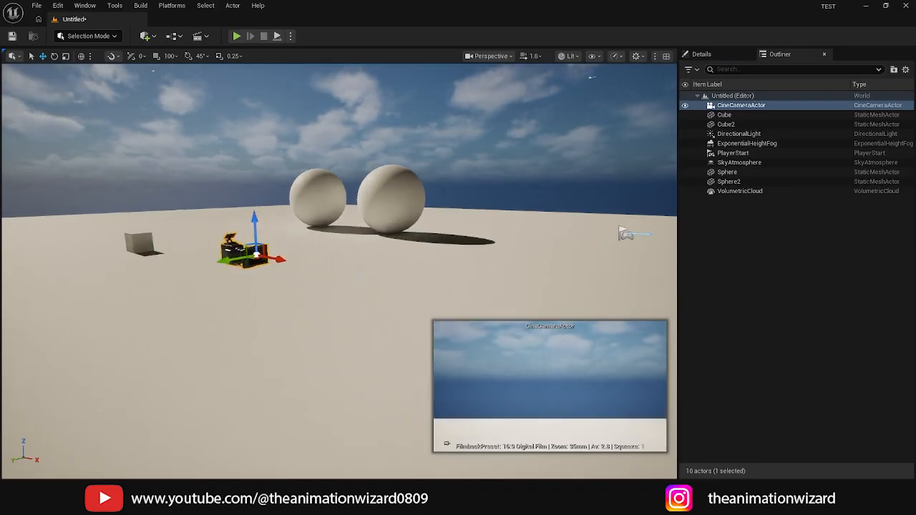
Step: Rotate and reposition the cine camera beside the cube so that it frames the two spheres
scroll(360, 284, down, 2)
key(e)
drag(315, 267, 232, 262)
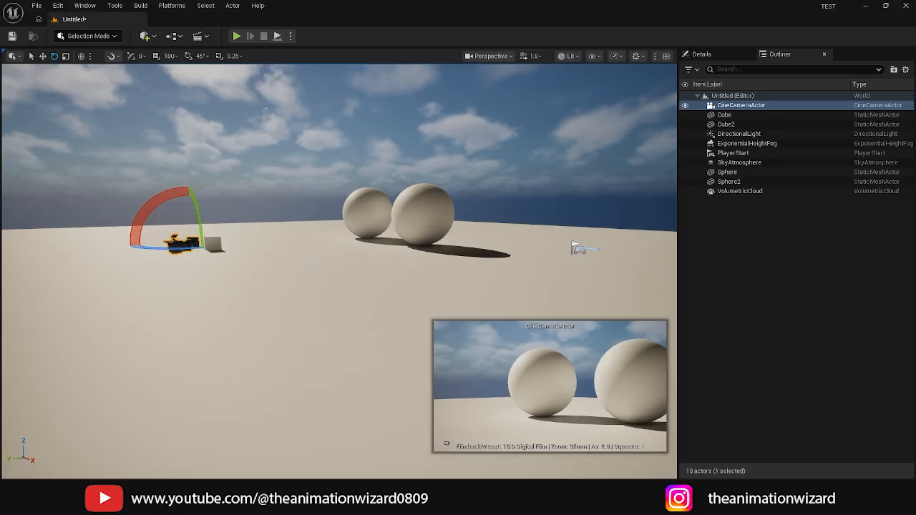
alt+drag(263, 200, 336, 187)
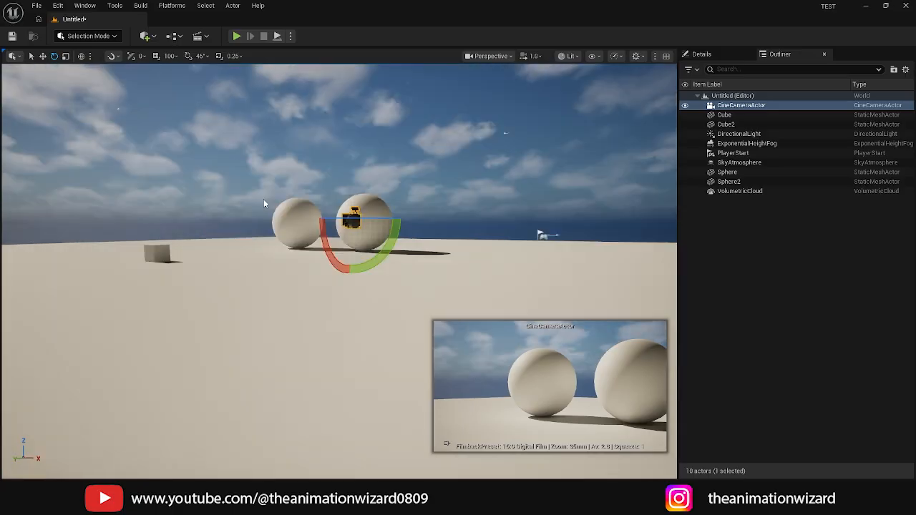